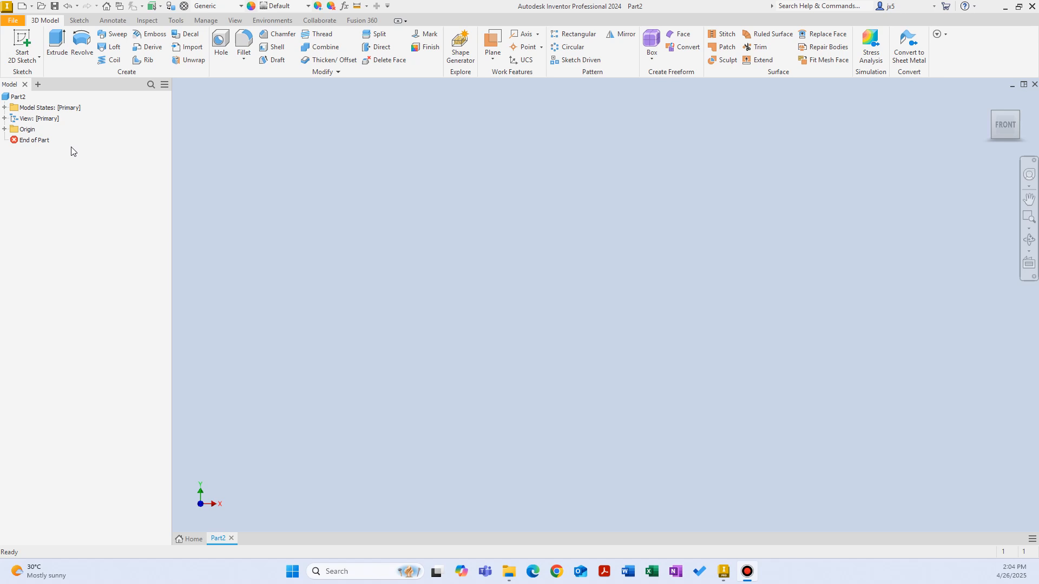
# Sketch a two-point rectangle from the origin on the XY plane and finish the sketch
pyautogui.click(22, 43)
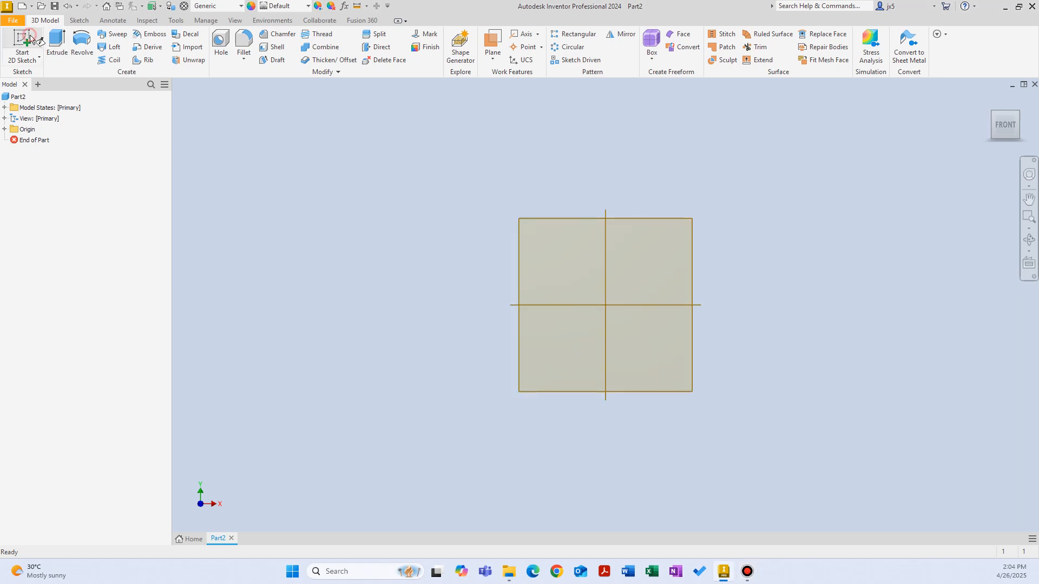
pyautogui.click(539, 158)
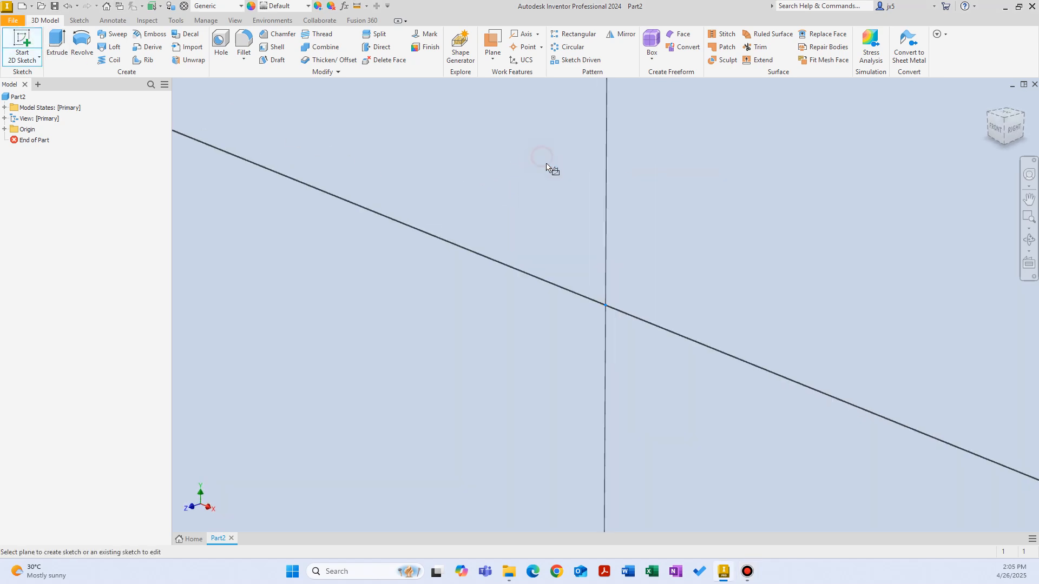
pyautogui.moveTo(703, 194); pyautogui.dragTo(404, 318, button='middle')
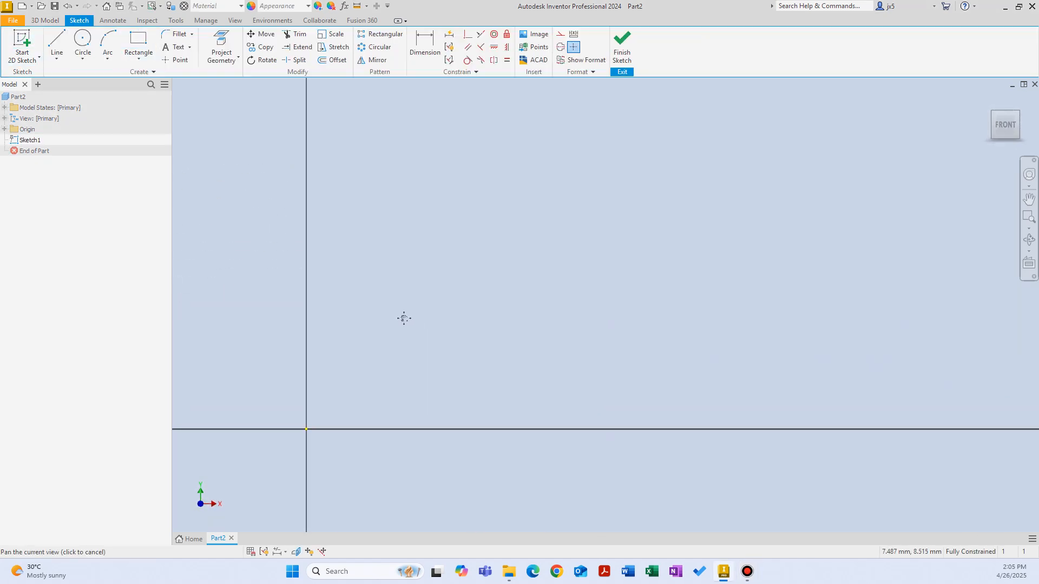
pyautogui.rightClick(493, 258)
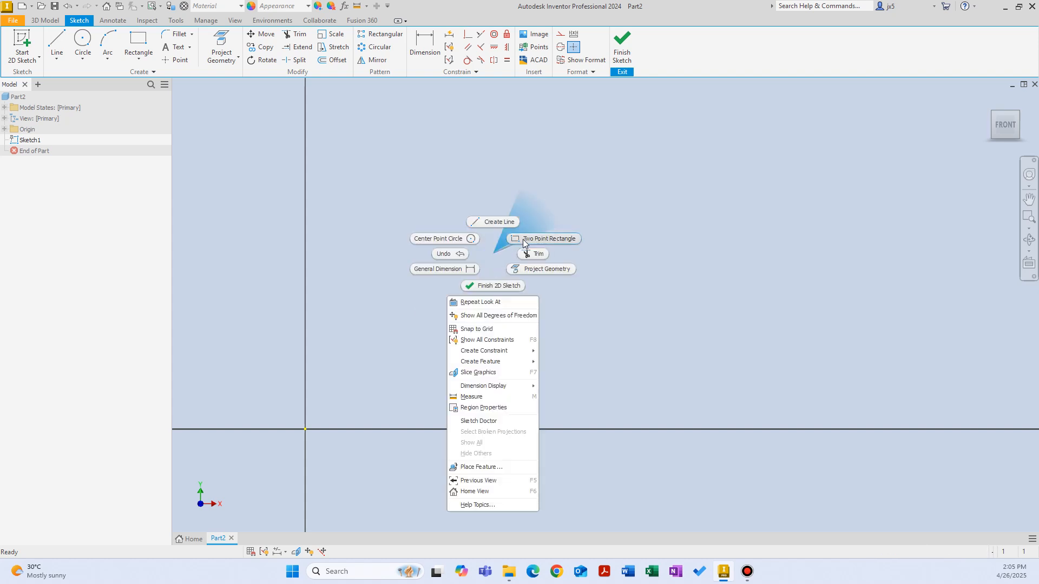
pyautogui.click(546, 239)
pyautogui.click(305, 430)
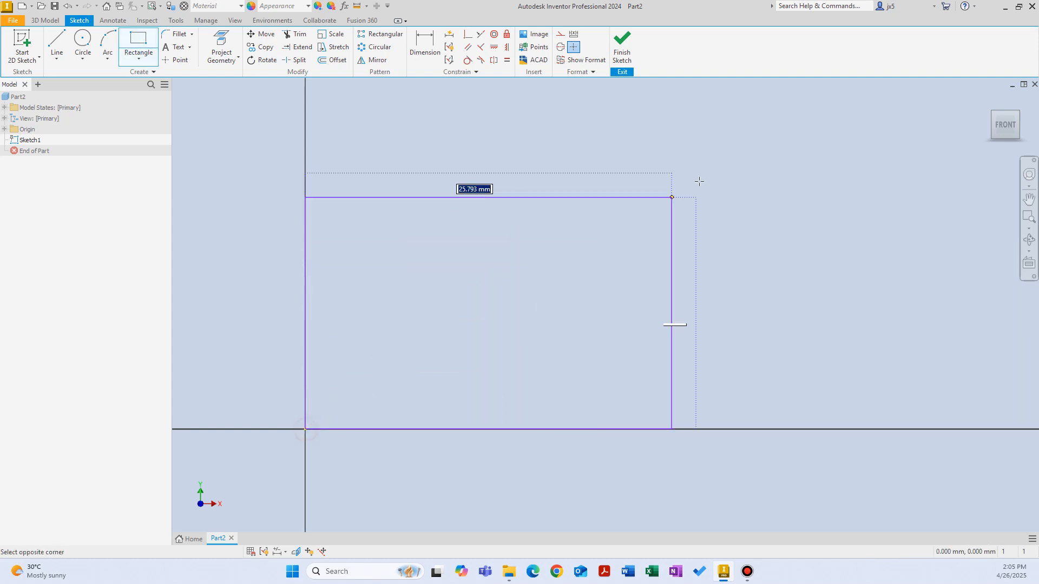
pyautogui.click(740, 153)
pyautogui.rightClick(551, 203)
pyautogui.click(551, 234)
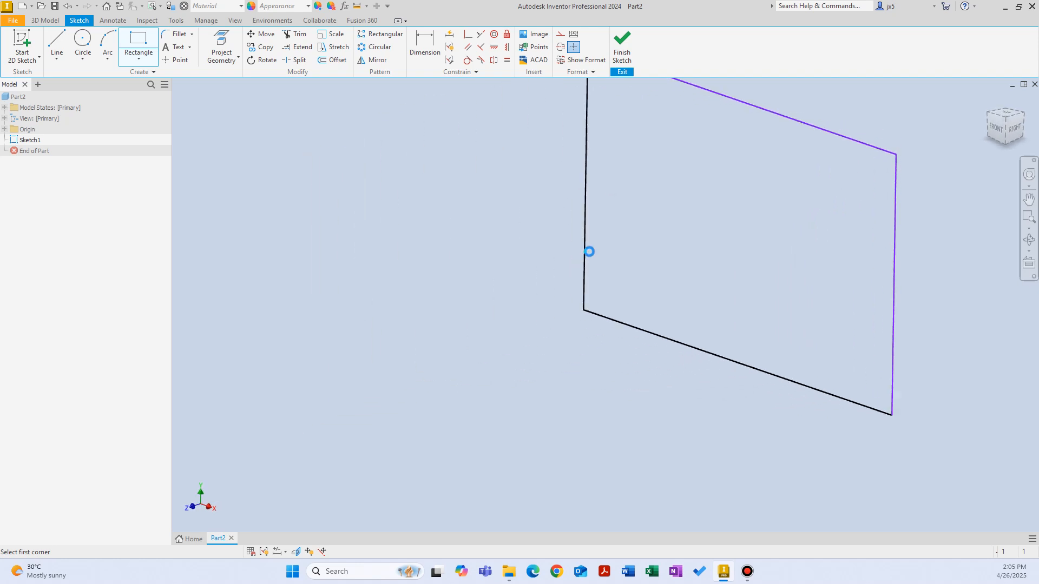
# Extrude the rectangle 10 mm into a solid block
pyautogui.rightClick(430, 251)
pyautogui.click(462, 237)
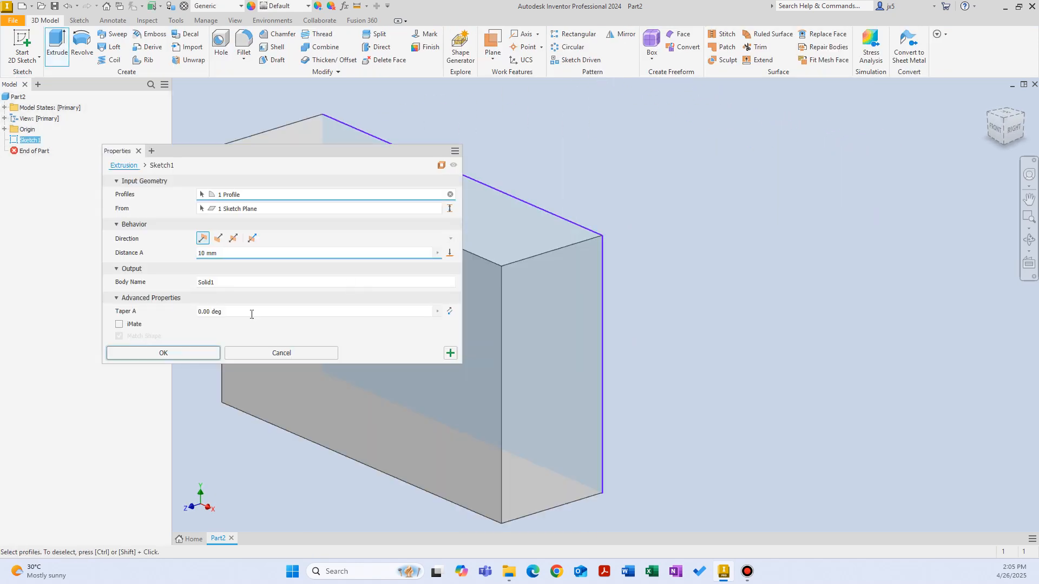
pyautogui.click(174, 350)
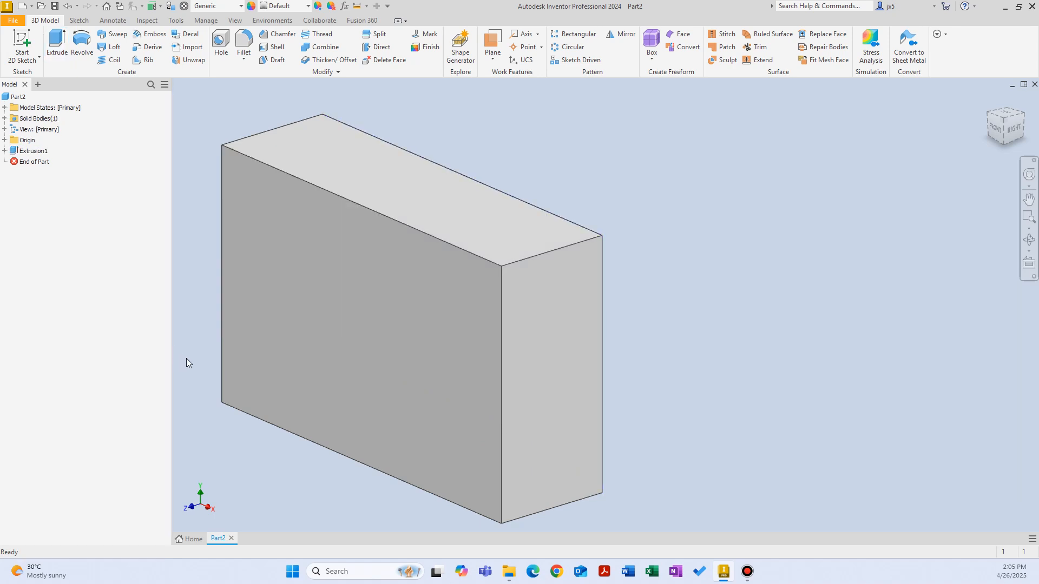
# Make the XY origin plane visible beneath the block
pyautogui.click(238, 410)
pyautogui.scroll(4, 258, 423)
pyautogui.keyDown('shift'); pyautogui.moveTo(258, 423); pyautogui.dragTo(394, 371, button='middle'); pyautogui.keyUp('shift')
pyautogui.click(342, 294)
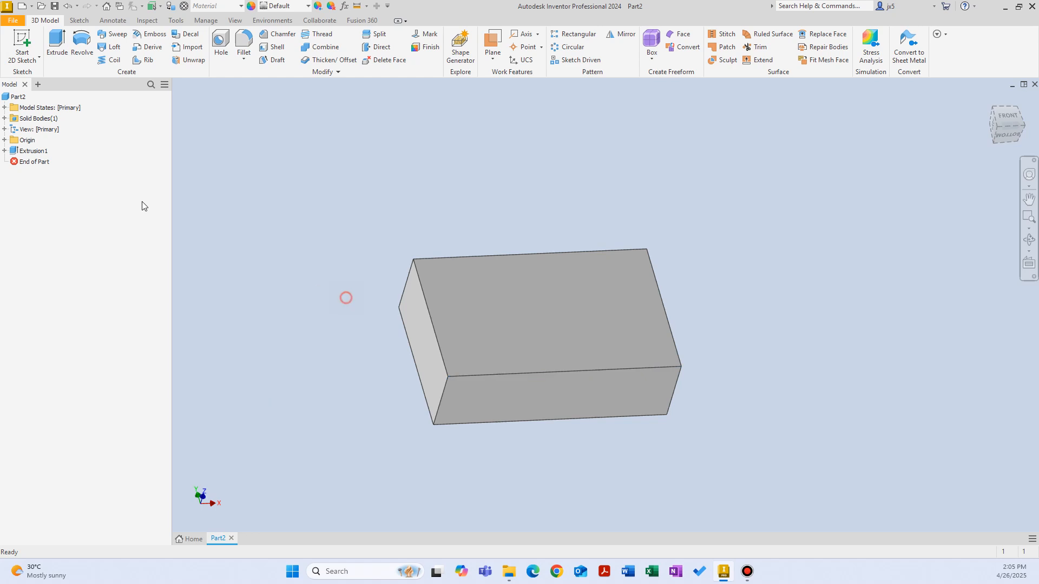
pyautogui.click(6, 139)
pyautogui.click(34, 173)
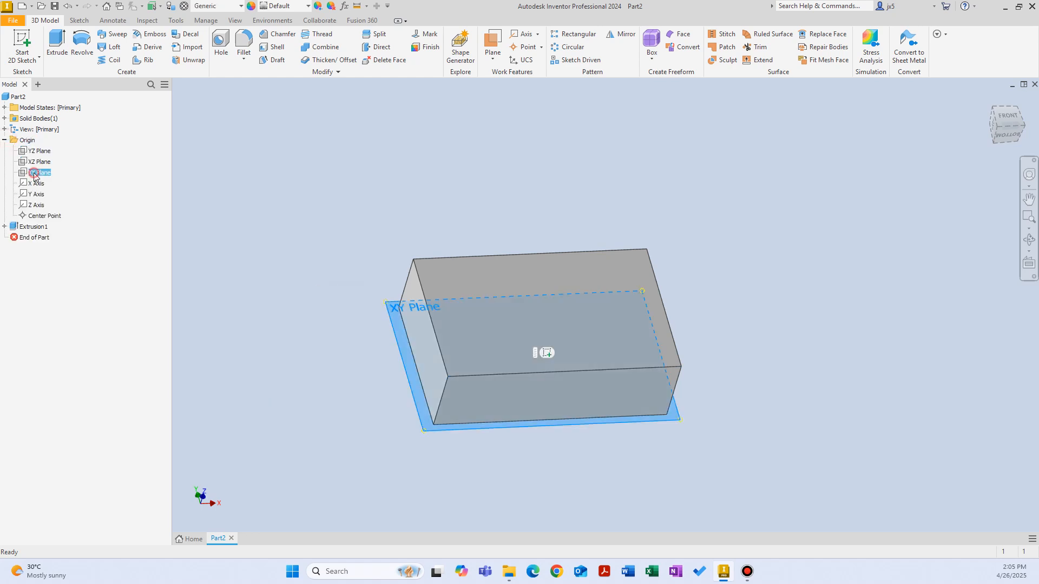
pyautogui.rightClick(34, 174)
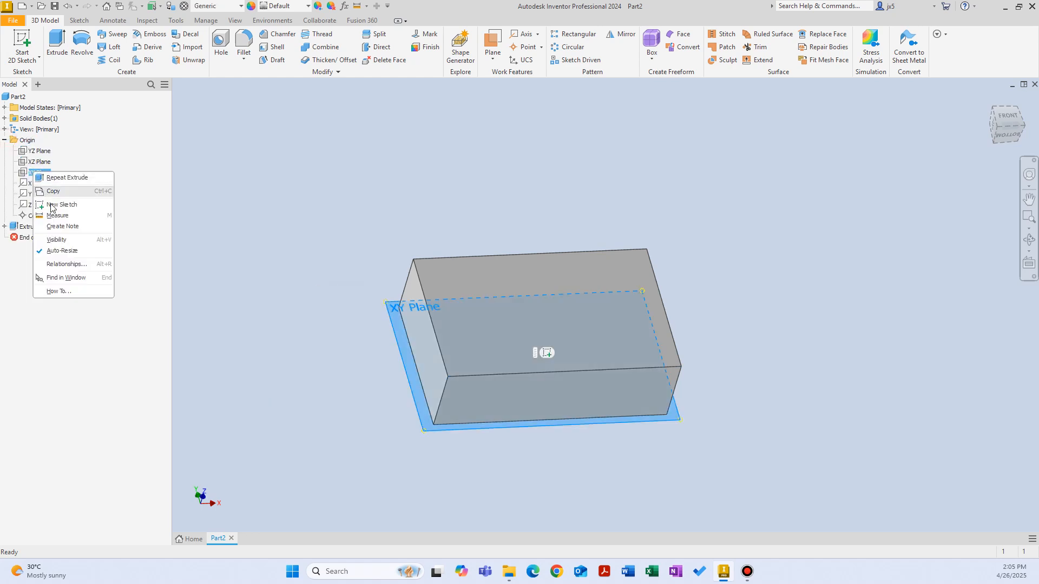
pyautogui.click(65, 241)
pyautogui.keyDown('shift'); pyautogui.moveTo(303, 238); pyautogui.dragTo(350, 255, button='middle'); pyautogui.keyUp('shift')
pyautogui.press('F6')
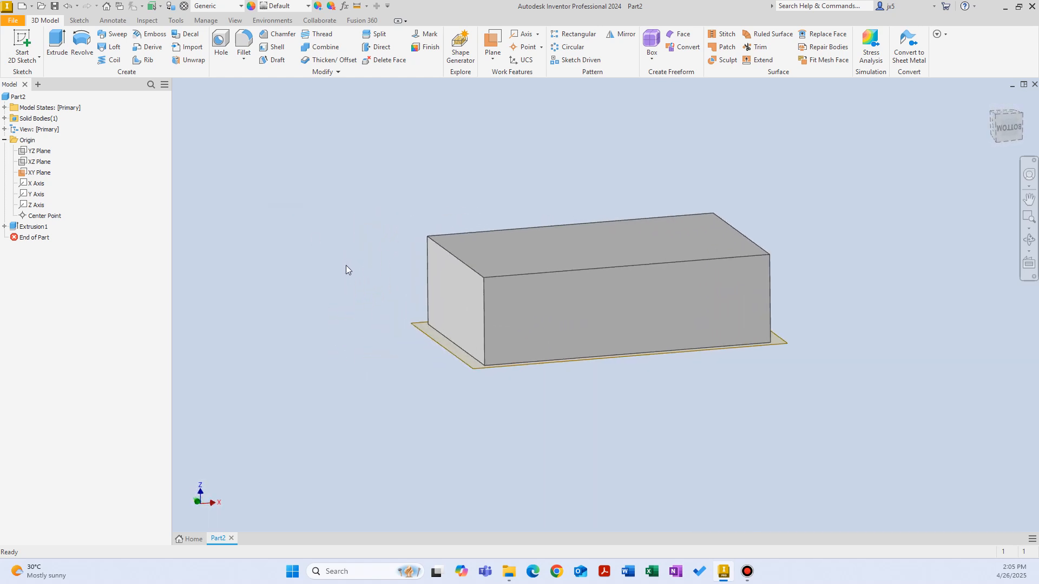
# Preview a 21.5 mm distance for the block's extrusion and discard the edit
pyautogui.doubleClick(24, 227)
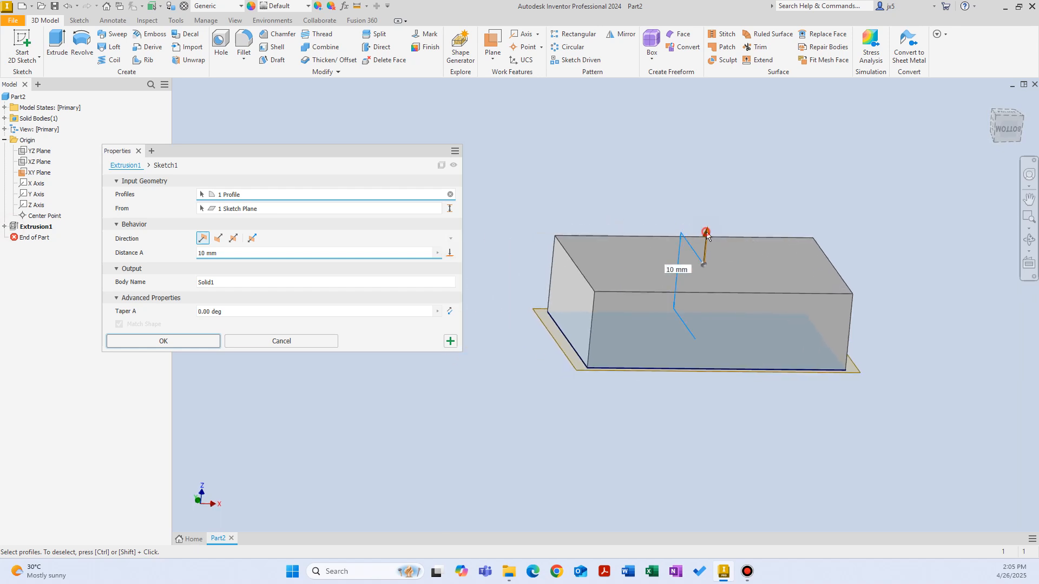
pyautogui.moveTo(704, 246)
pyautogui.mouseDown()
pyautogui.moveTo(708, 451)
pyautogui.moveTo(735, 164)
pyautogui.moveTo(715, 411)
pyautogui.moveTo(729, 192)
pyautogui.moveTo(729, 316)
pyautogui.moveTo(711, 408)
pyautogui.moveTo(733, 146)
pyautogui.mouseUp()
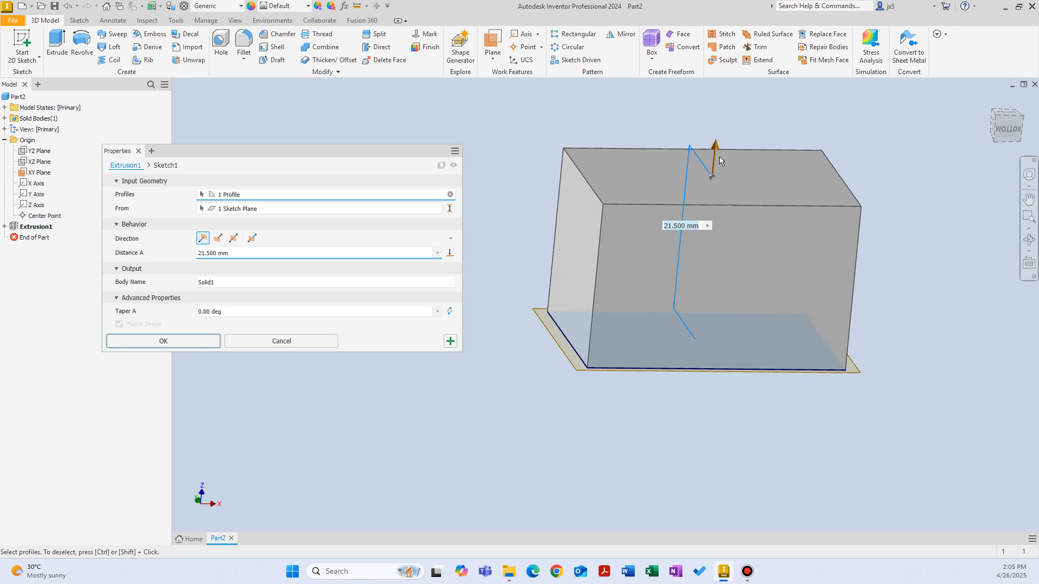
pyautogui.click(270, 340)
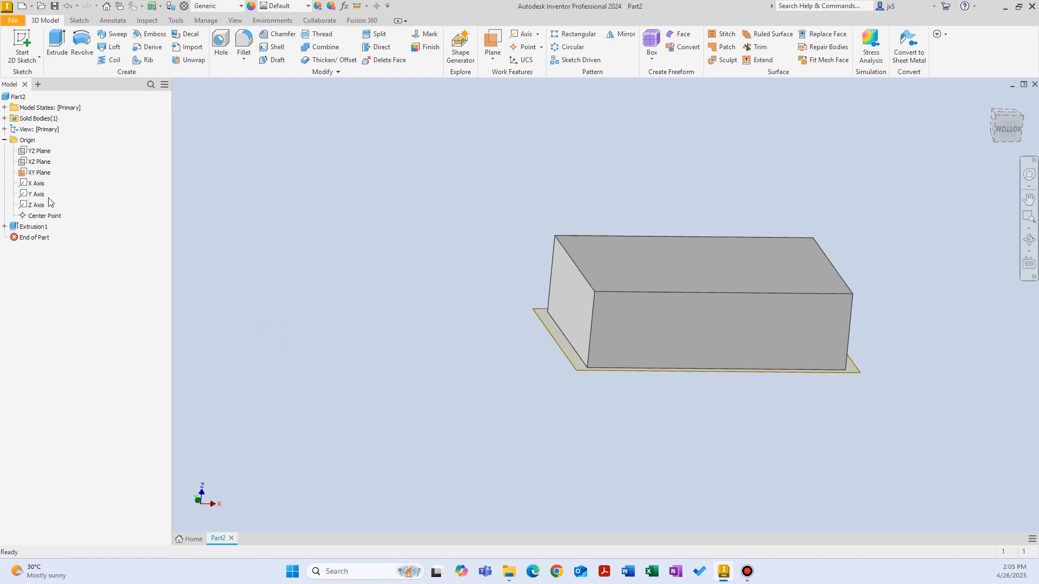
# Delete the block's extrusion together with its consumed sketch
pyautogui.click(38, 228)
pyautogui.press('Delete')
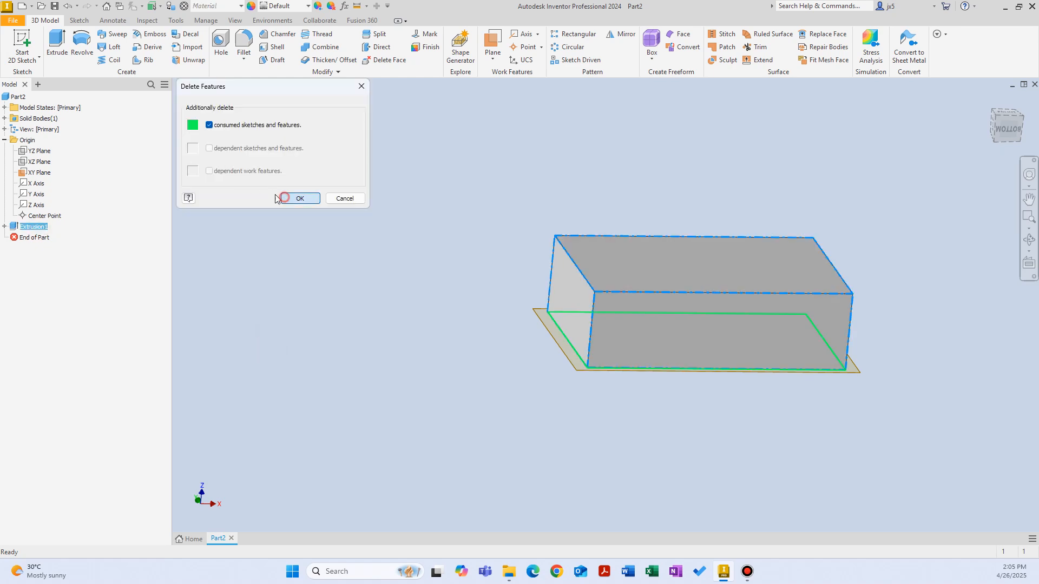
pyautogui.click(297, 198)
# Turn off the visibility of the XY origin plane
pyautogui.click(36, 152)
pyautogui.click(35, 163)
pyautogui.rightClick(33, 160)
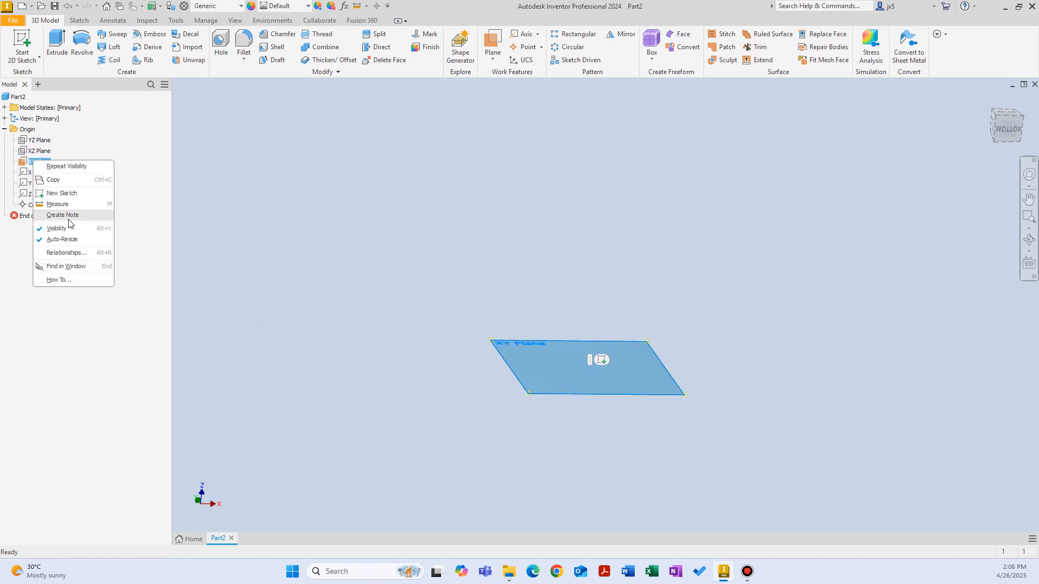
pyautogui.click(65, 228)
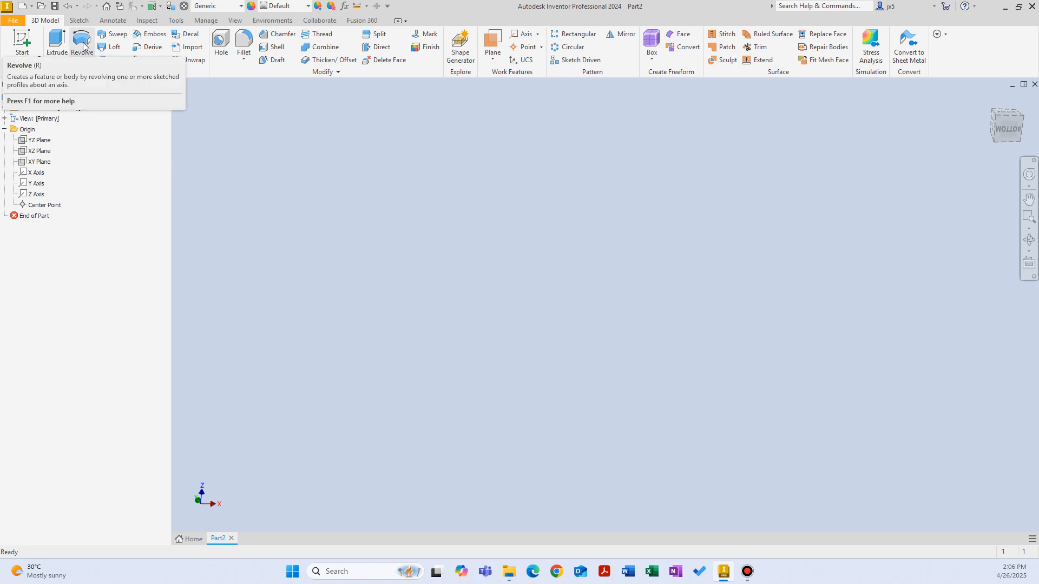
# Start a new sketch on the XY plane, draw a two-point rectangle from the origin and finish the sketch
pyautogui.click(22, 43)
pyautogui.click(538, 173)
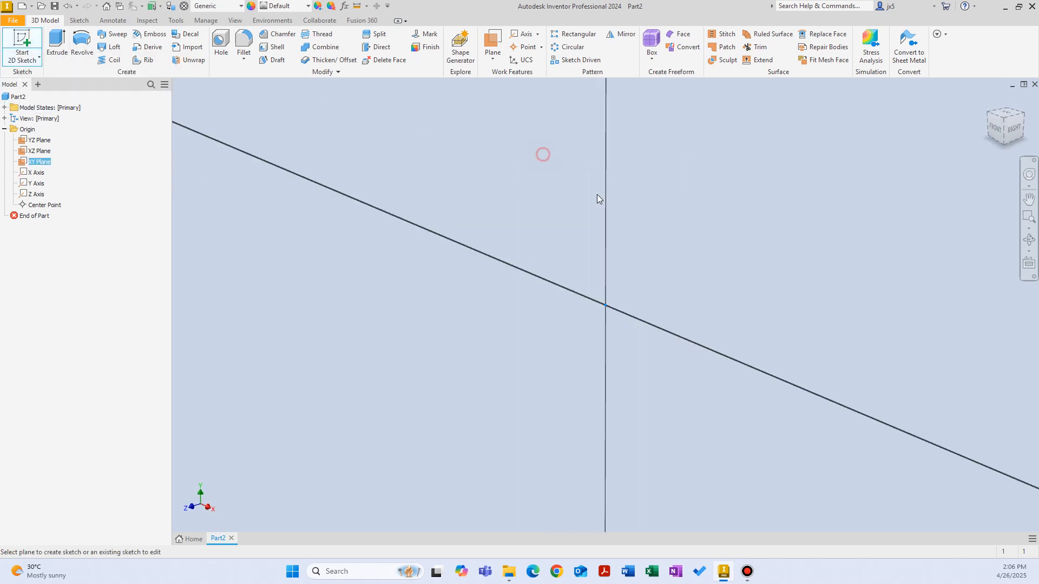
pyautogui.rightClick(516, 228)
pyautogui.click(559, 212)
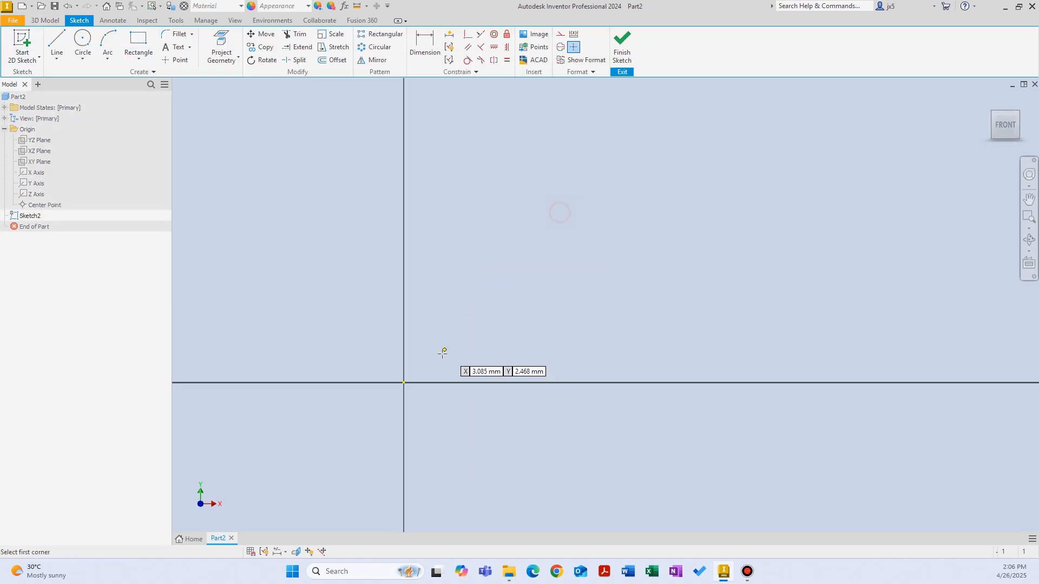
pyautogui.click(404, 383)
pyautogui.click(733, 108)
pyautogui.rightClick(584, 192)
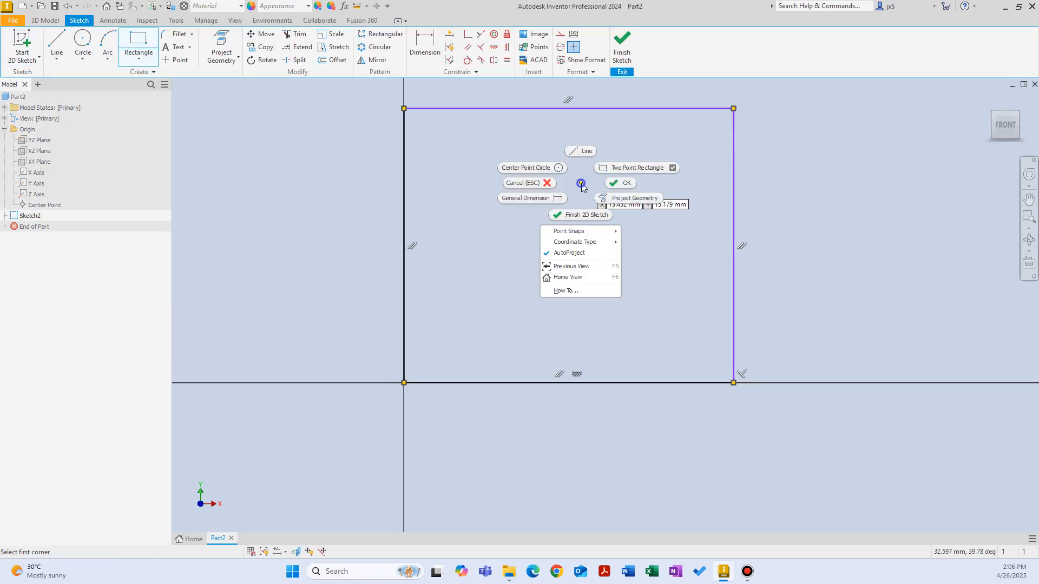
pyautogui.click(583, 214)
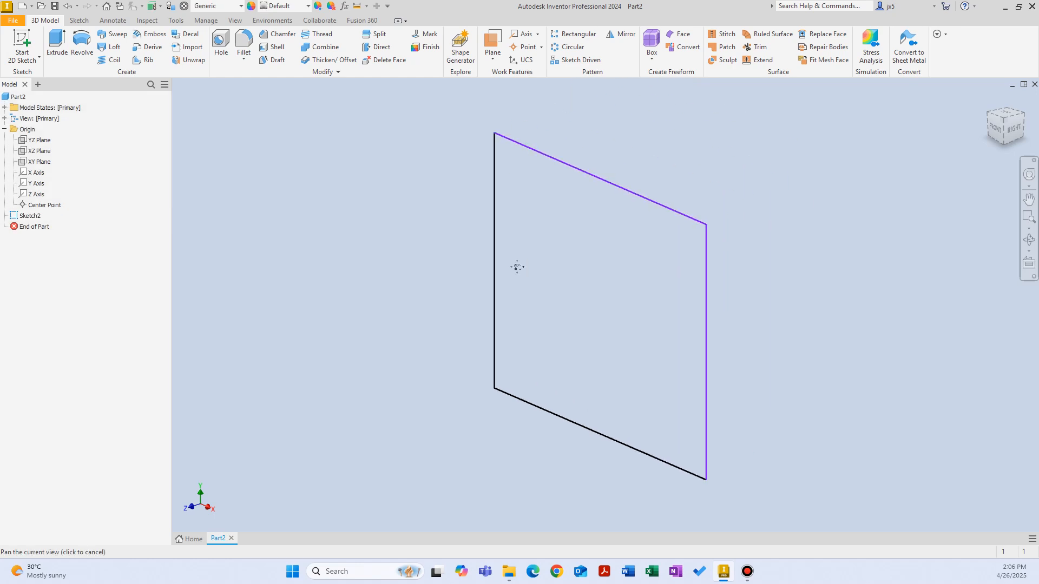
# Set up a full 360° Revolve of the rectangle about the X axis
pyautogui.click(84, 43)
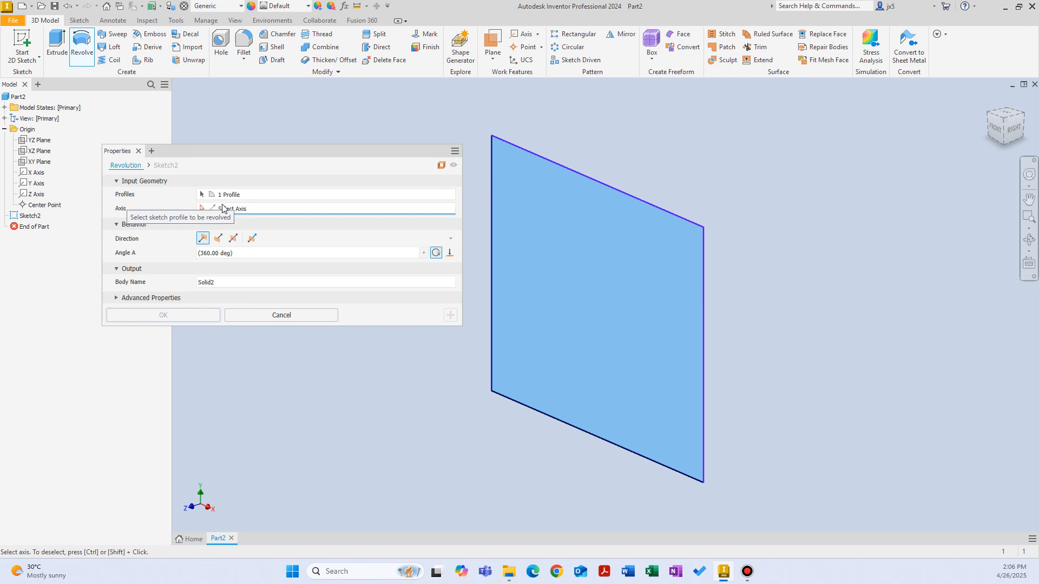
pyautogui.click(34, 173)
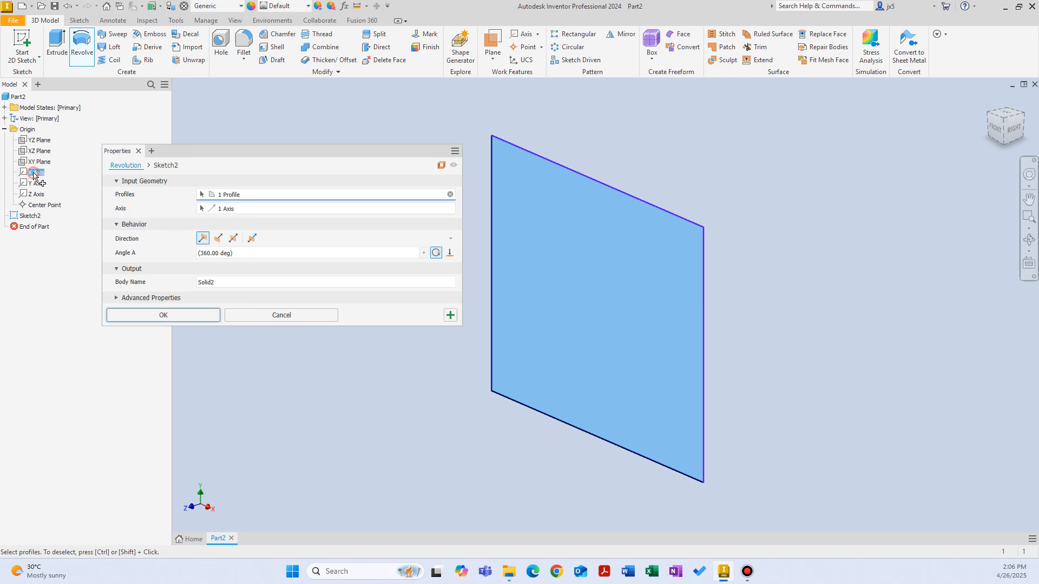
pyautogui.scroll(3, 780, 355)
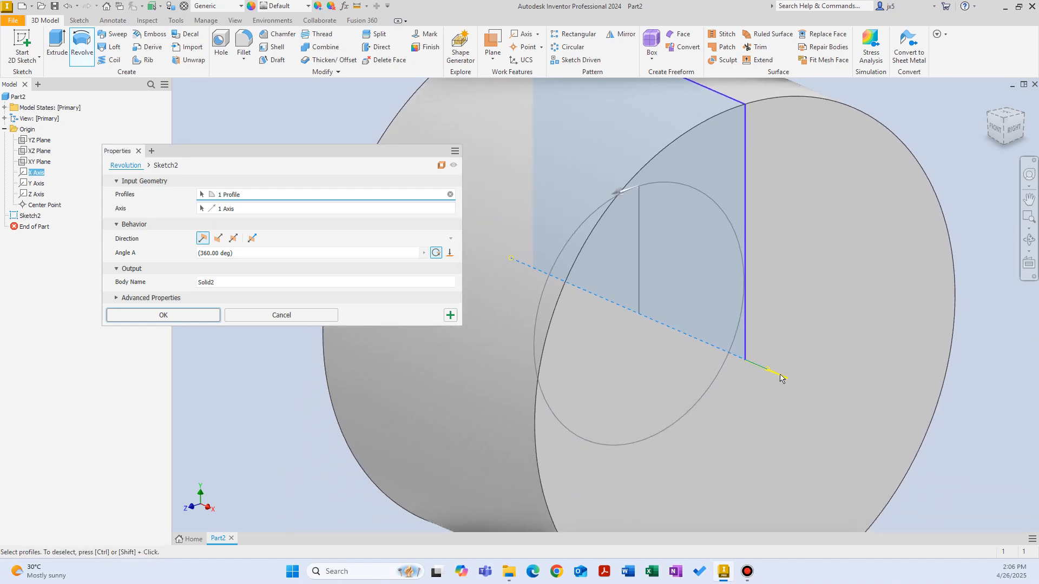
pyautogui.scroll(-3, 725, 246)
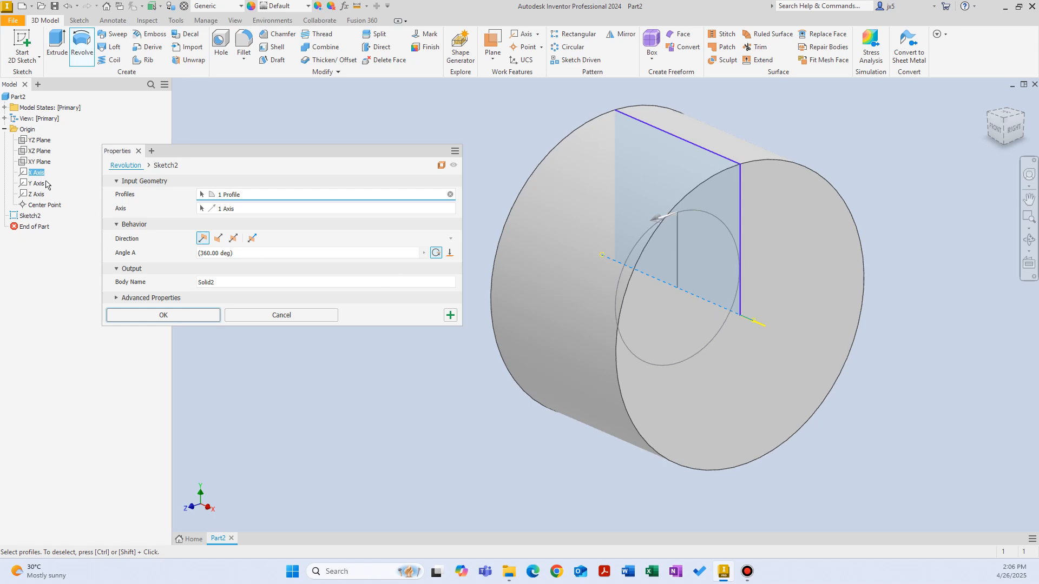
# Replace the revolve axis with the Y axis and complete the 360° revolution
pyautogui.click(450, 208)
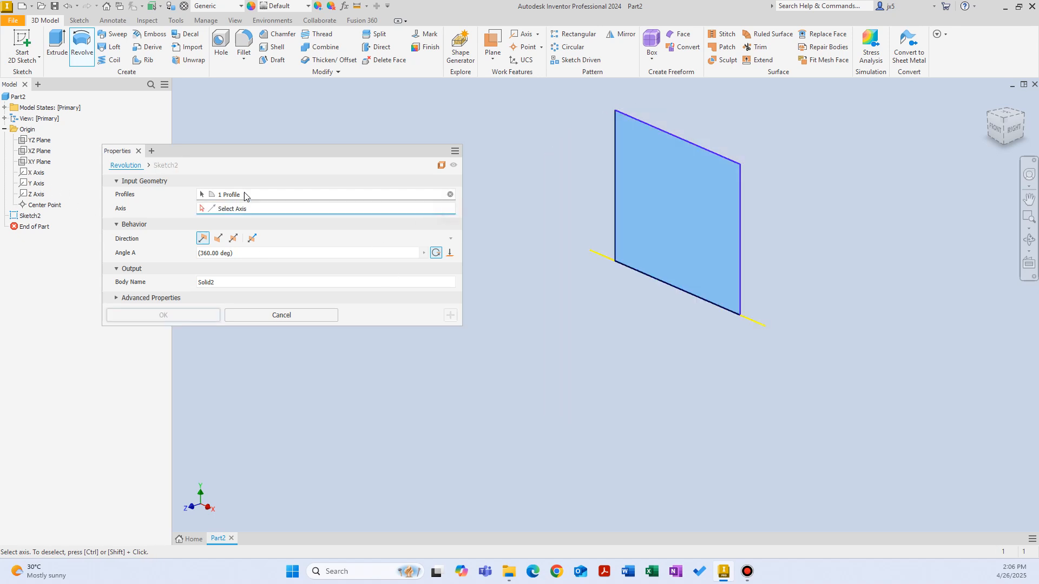
pyautogui.click(36, 184)
pyautogui.moveTo(606, 216); pyautogui.dragTo(647, 346, button='middle')
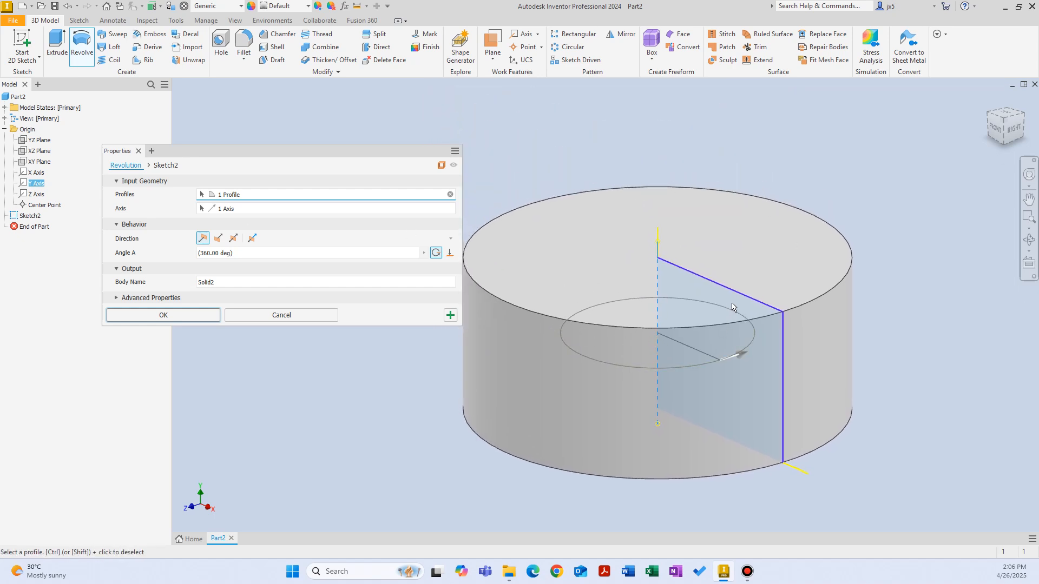
pyautogui.click(193, 318)
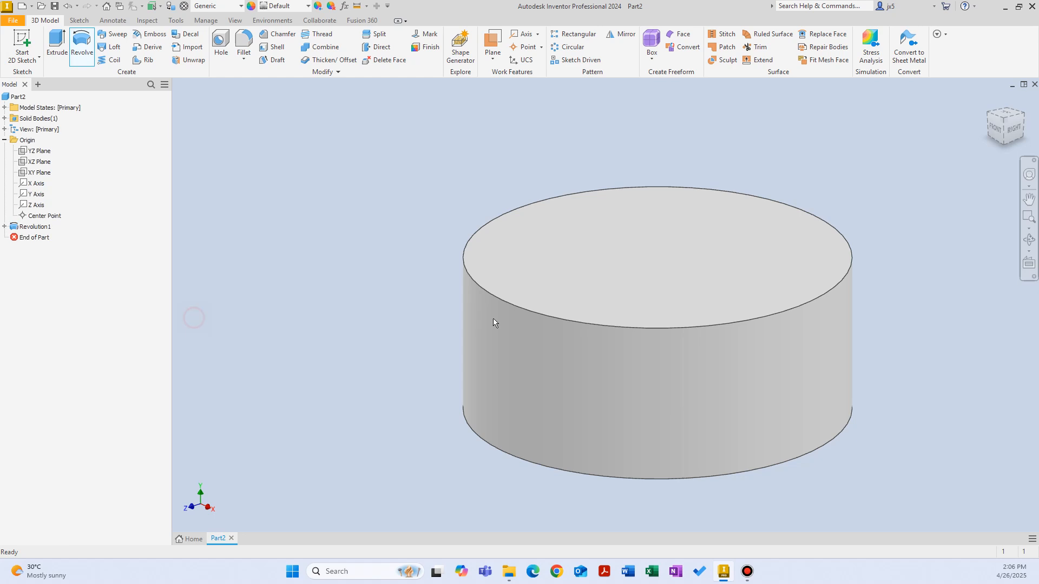
# Reopen the revolution for editing and adjust its angle interactively to 5°, 35° and 140°
pyautogui.doubleClick(22, 227)
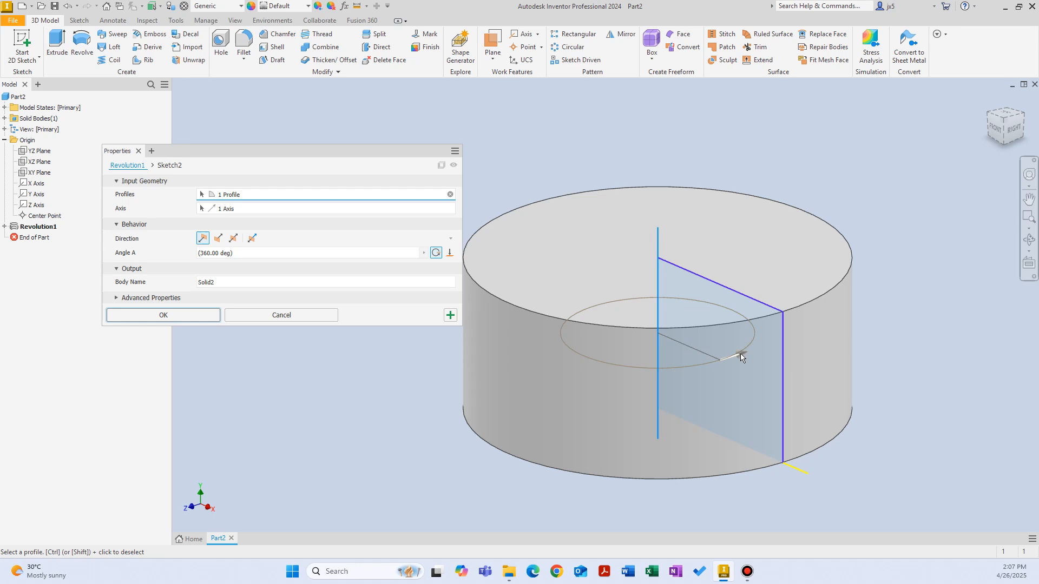
pyautogui.moveTo(741, 356); pyautogui.dragTo(755, 383)
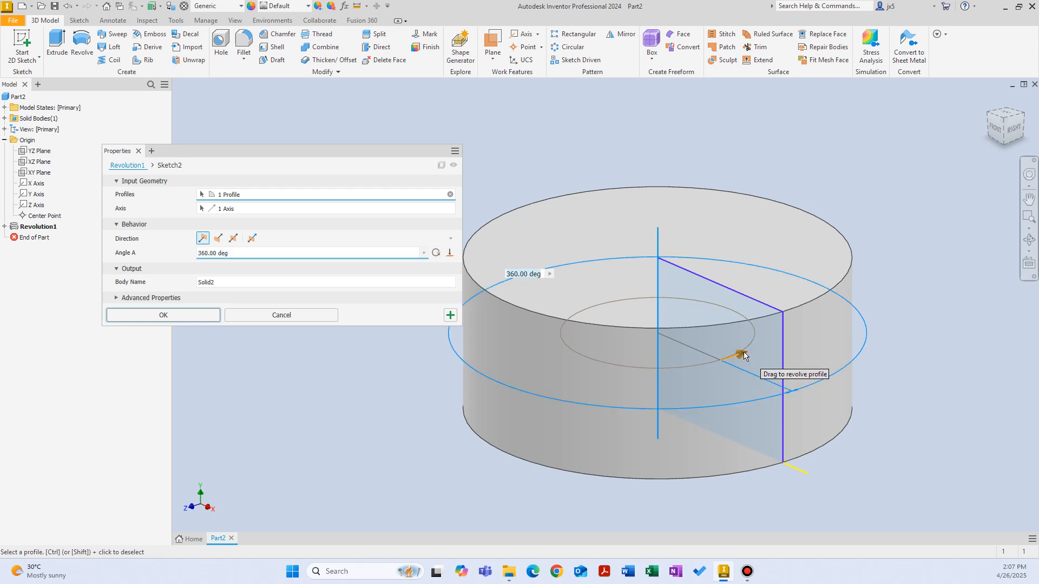
pyautogui.moveTo(744, 355); pyautogui.dragTo(708, 342)
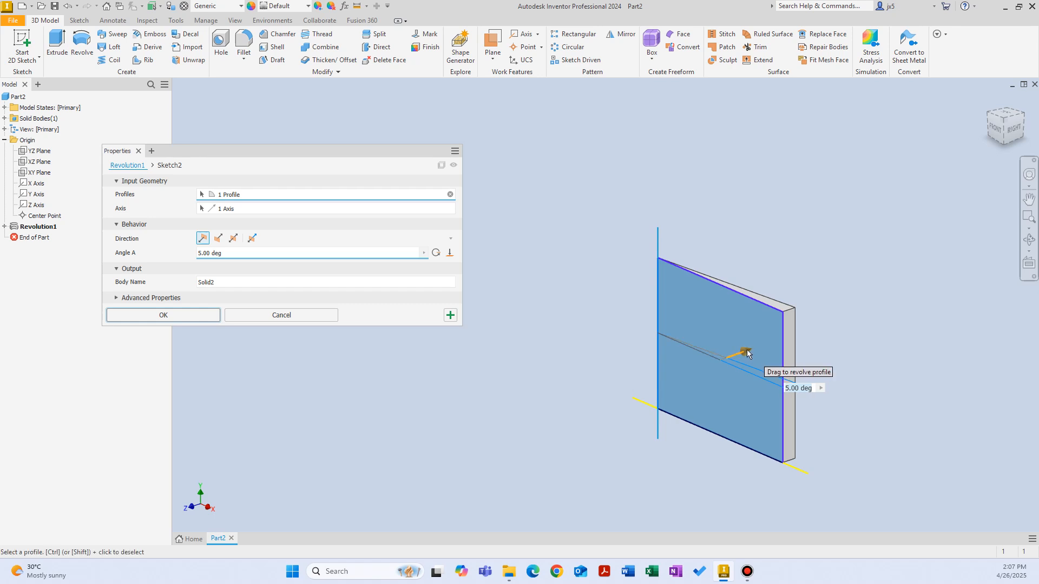
pyautogui.moveTo(746, 350); pyautogui.dragTo(767, 328)
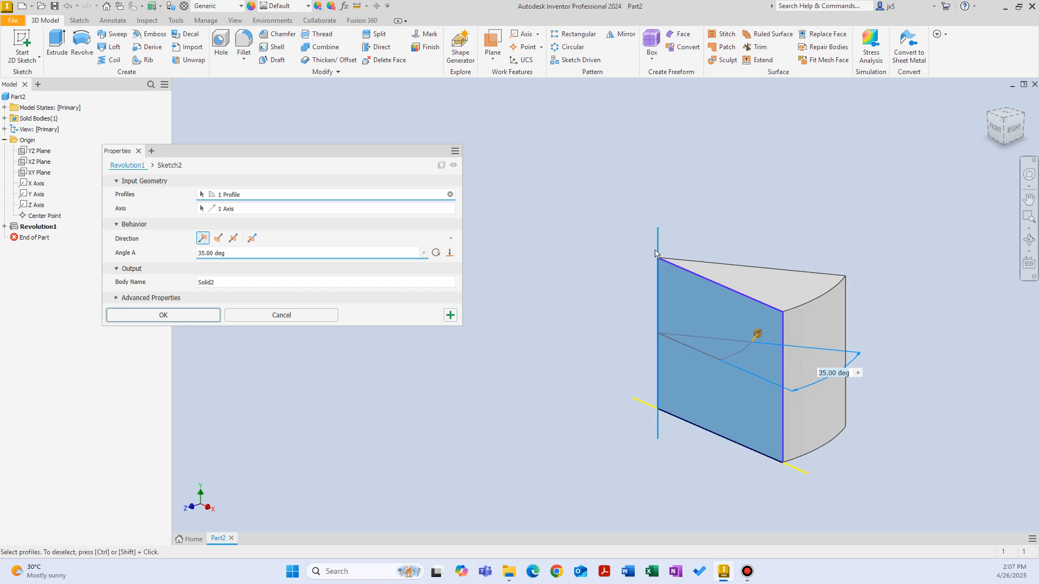
pyautogui.moveTo(756, 334); pyautogui.dragTo(595, 253)
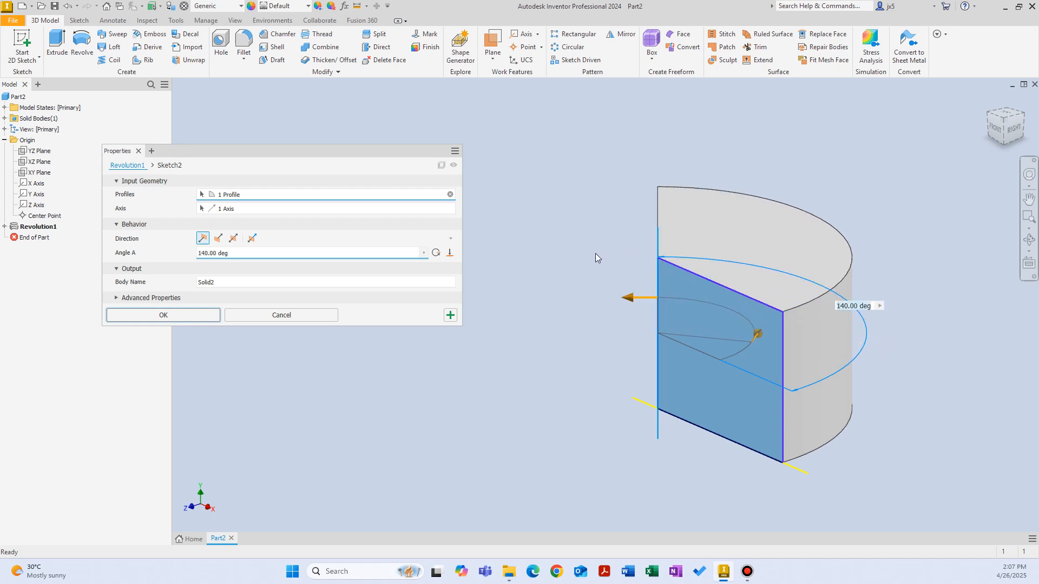
# Try revolve angles of 160°, 275° and 180°, and return to a full 360° revolution
pyautogui.moveTo(241, 251); pyautogui.dragTo(135, 257)
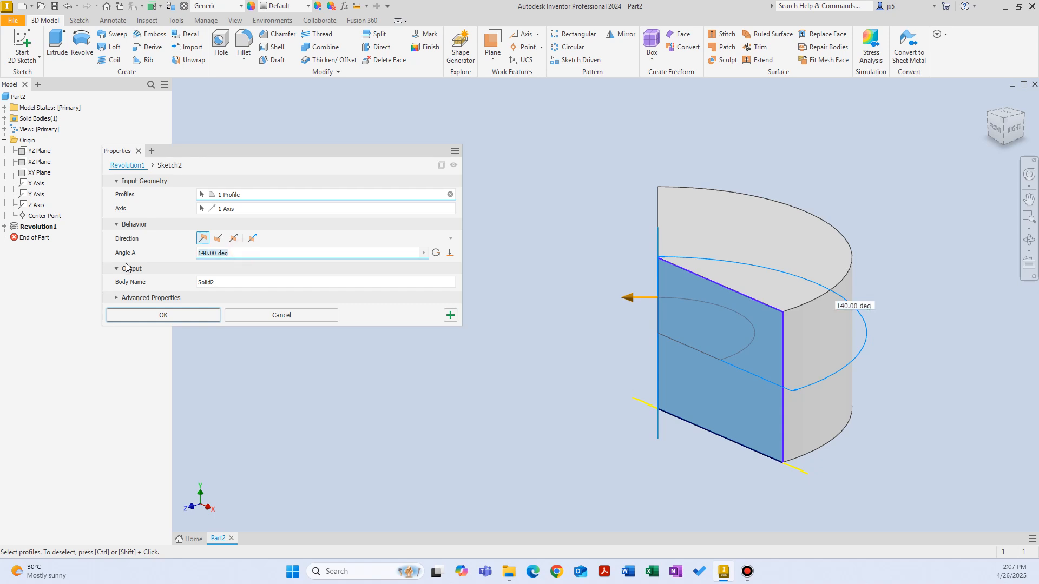
pyautogui.write('160')
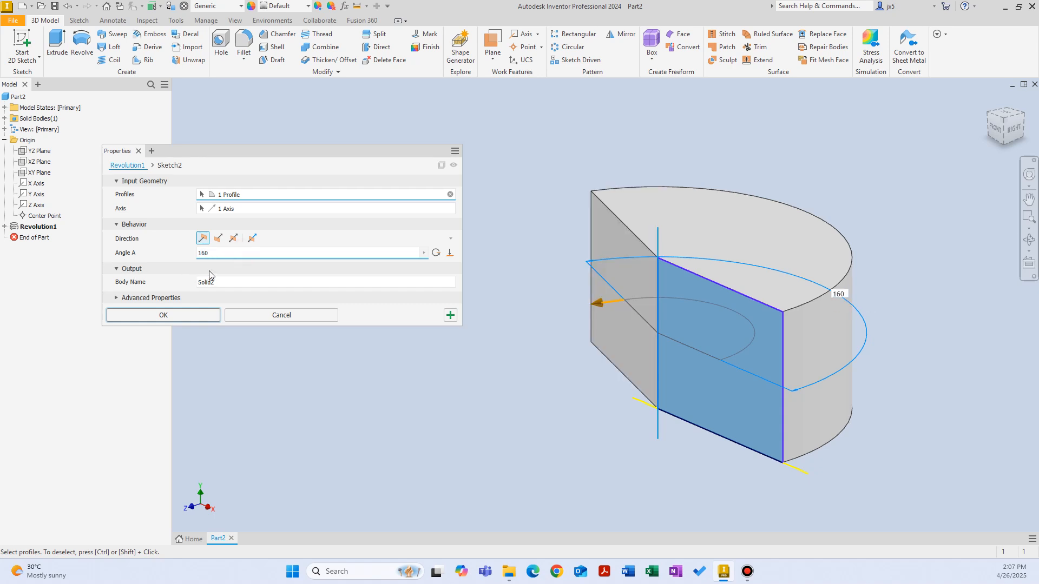
pyautogui.doubleClick(230, 253)
pyautogui.write('275')
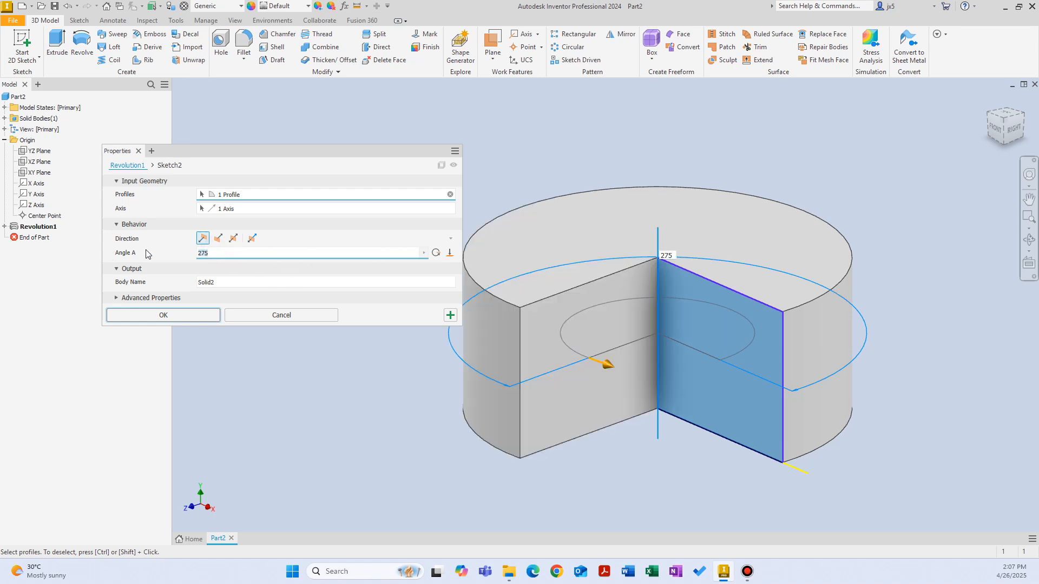
pyautogui.write('180')
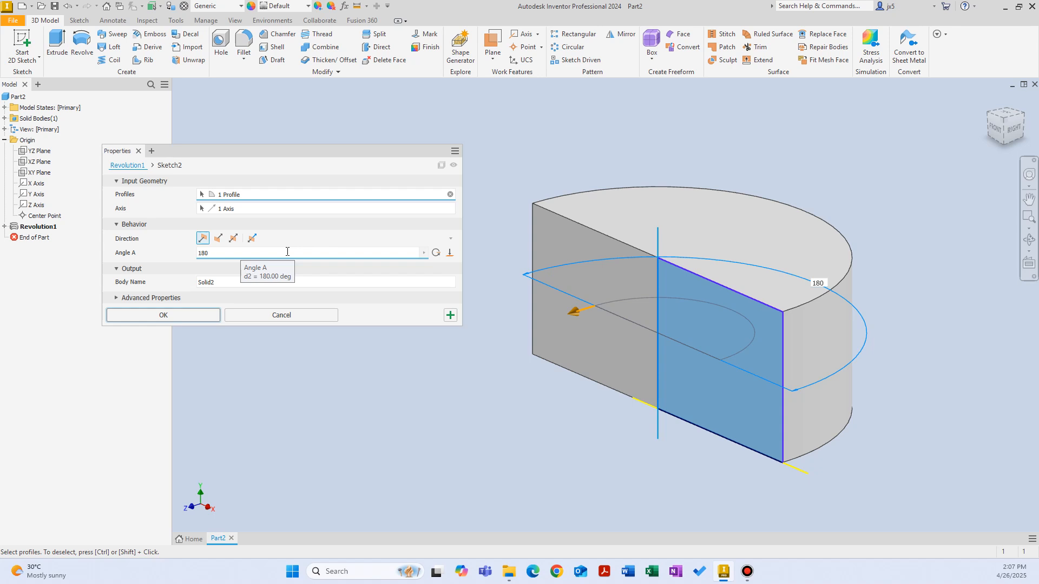
pyautogui.click(436, 253)
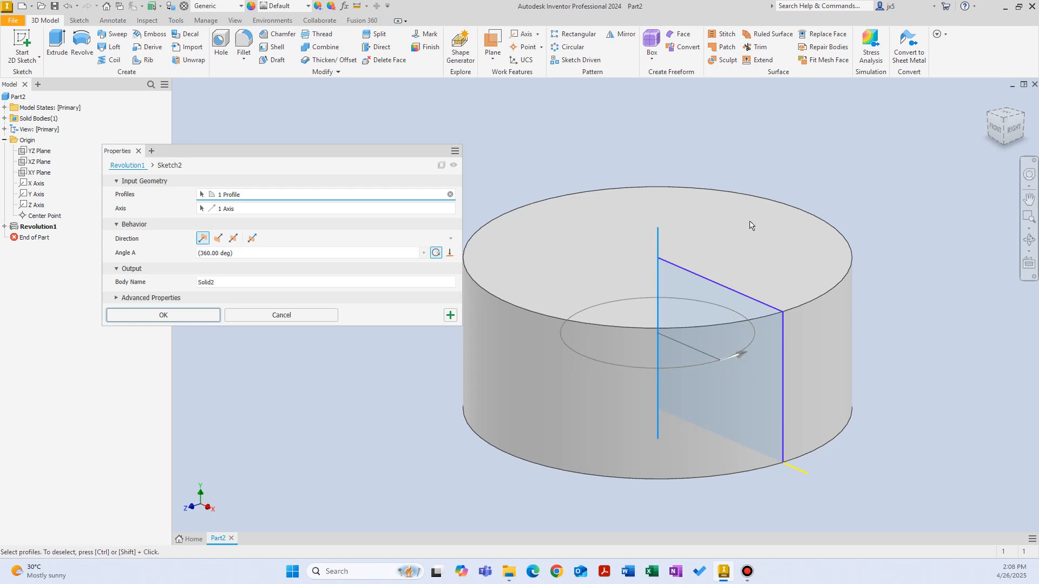
# Flip the revolve direction with a 270° angle and compare it with the default direction
pyautogui.click(218, 238)
pyautogui.click(280, 252)
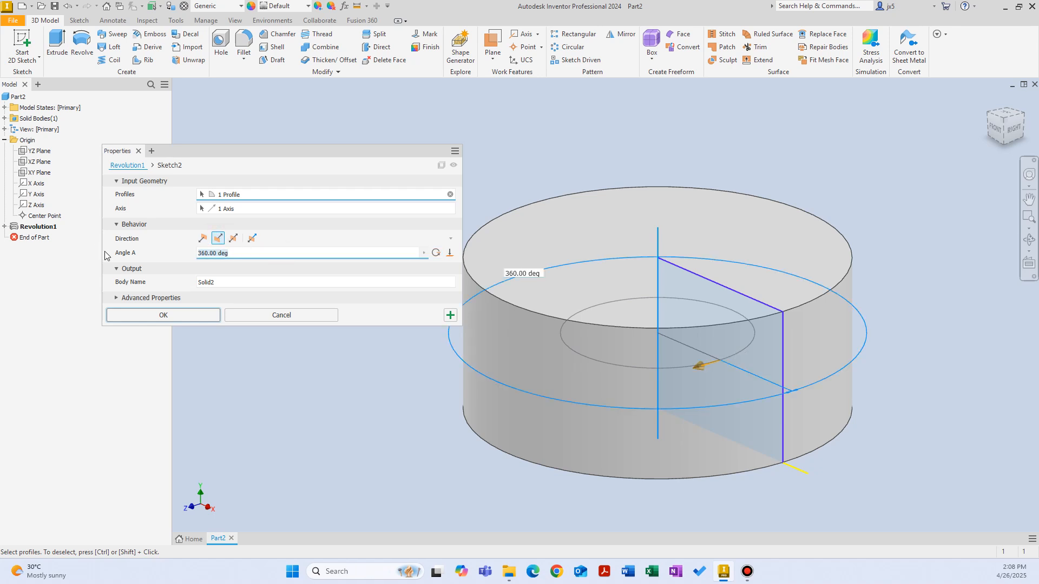
pyautogui.write('270')
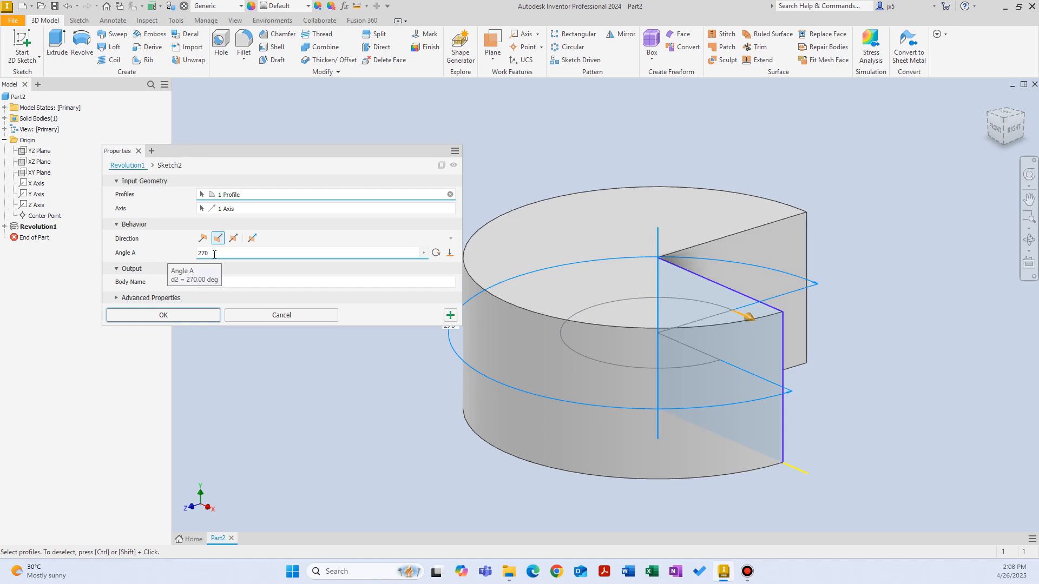
pyautogui.click(202, 238)
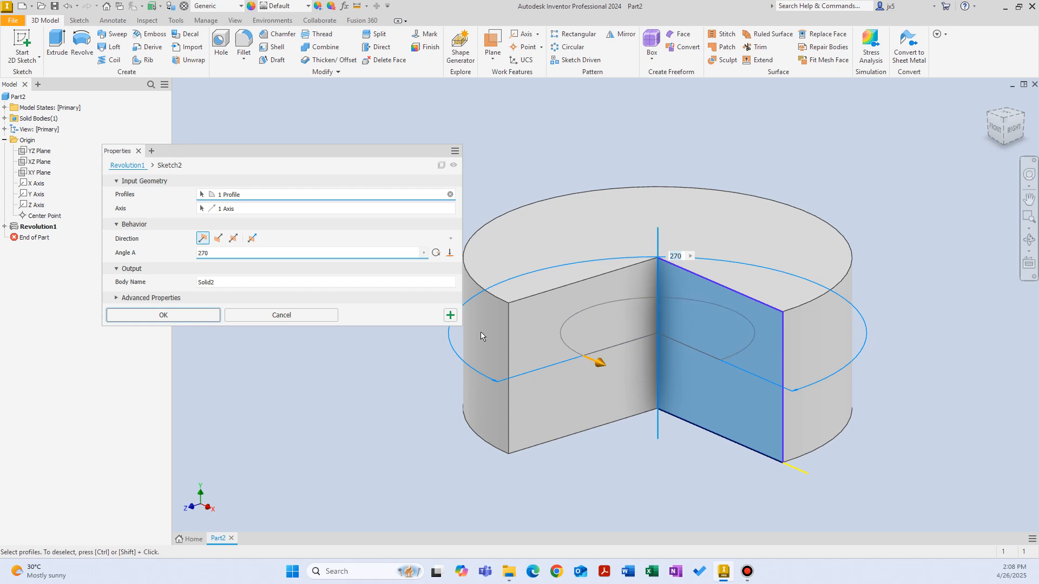
pyautogui.click(218, 238)
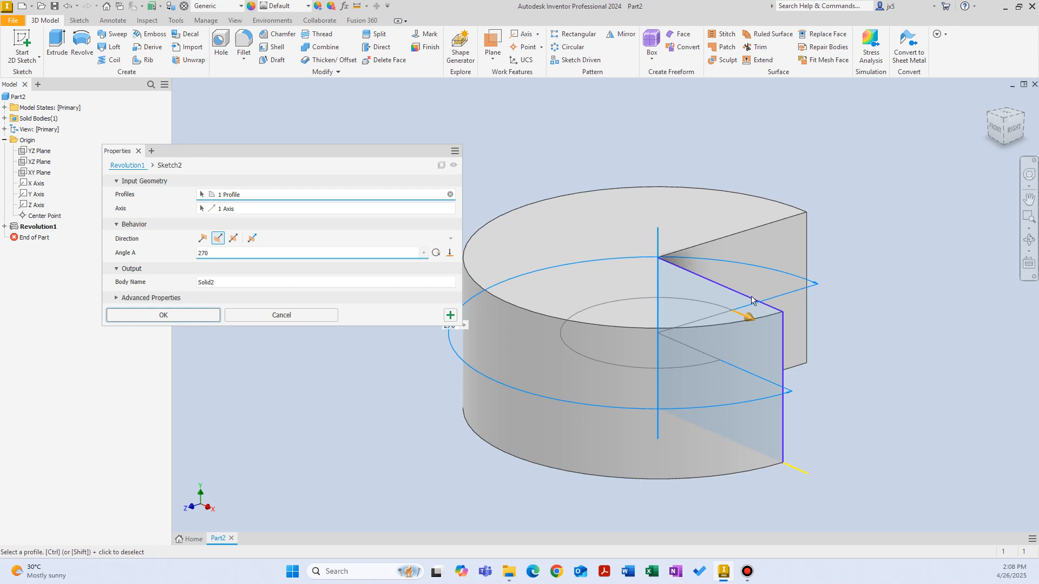
# Try the symmetric revolve direction, and an asymmetric one with Angle A 70° and Angle B 135°
pyautogui.click(232, 241)
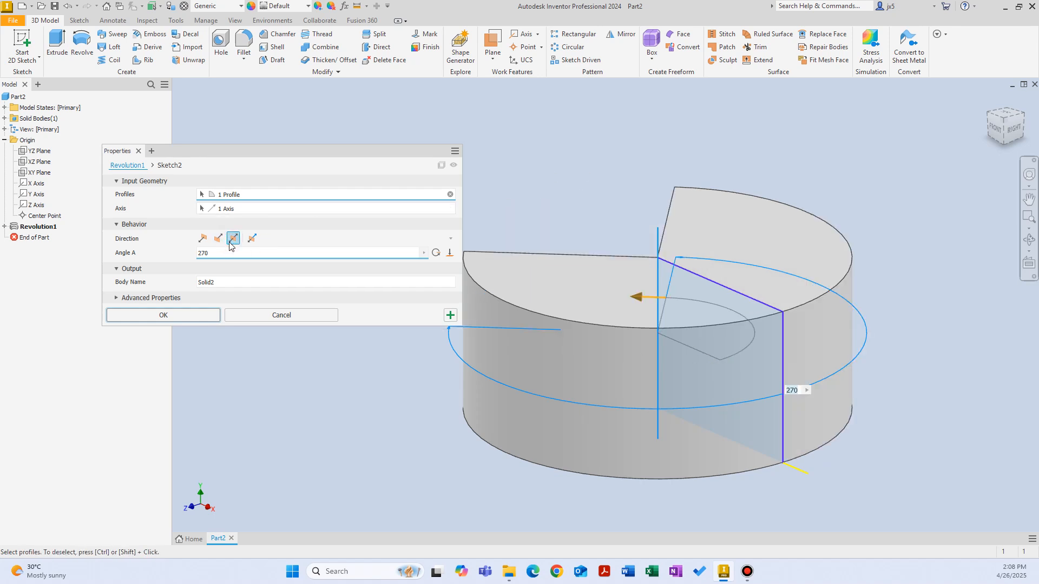
pyautogui.moveTo(637, 296); pyautogui.dragTo(678, 258)
pyautogui.click(251, 239)
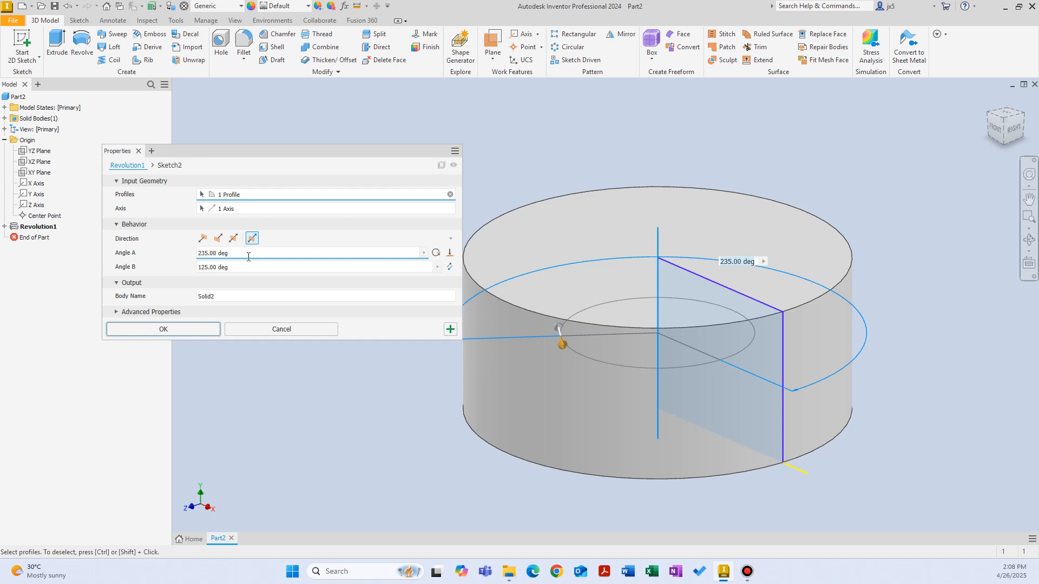
pyautogui.doubleClick(246, 255)
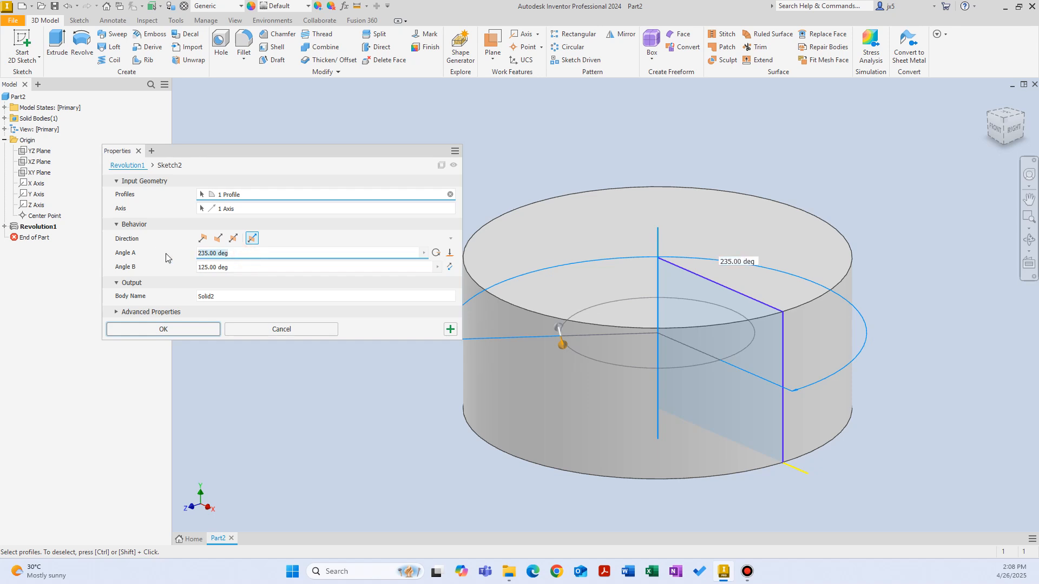
pyautogui.write('70')
pyautogui.doubleClick(238, 267)
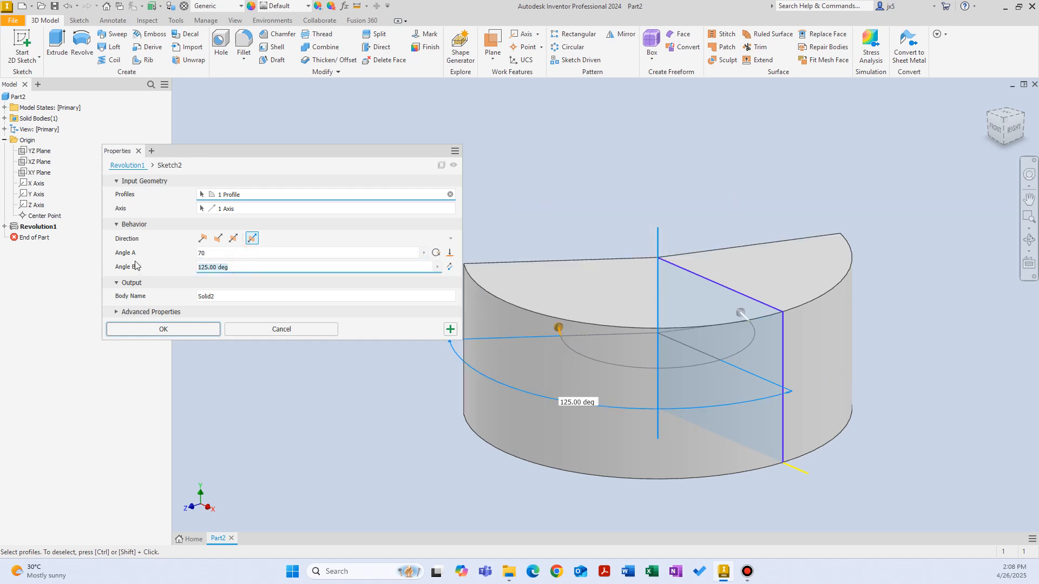
pyautogui.write('135')
pyautogui.press('Return')
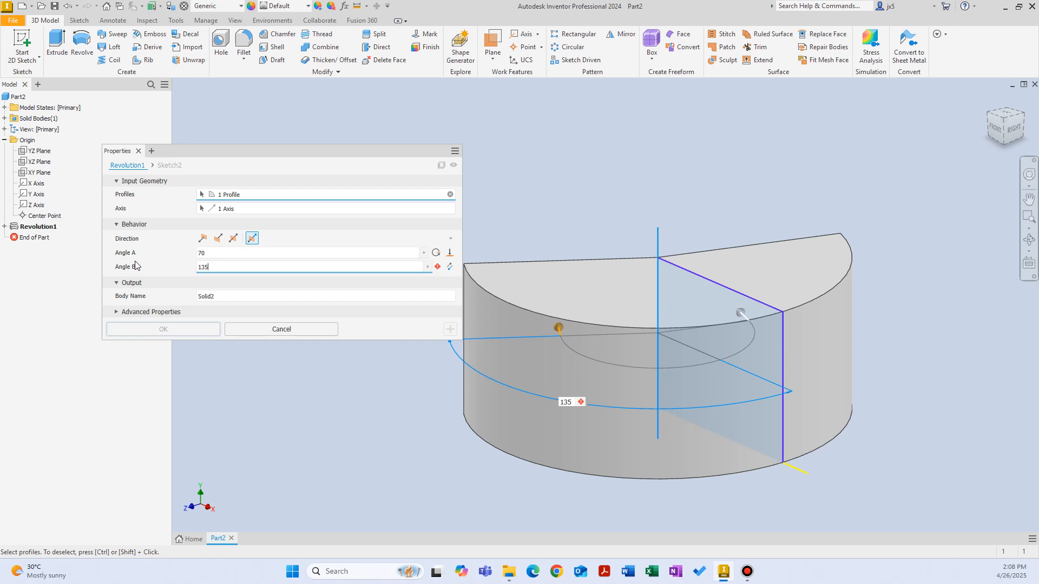
# Restore the full 360° revolution, confirm the feature edit and expand the revolution in the model tree
pyautogui.click(435, 252)
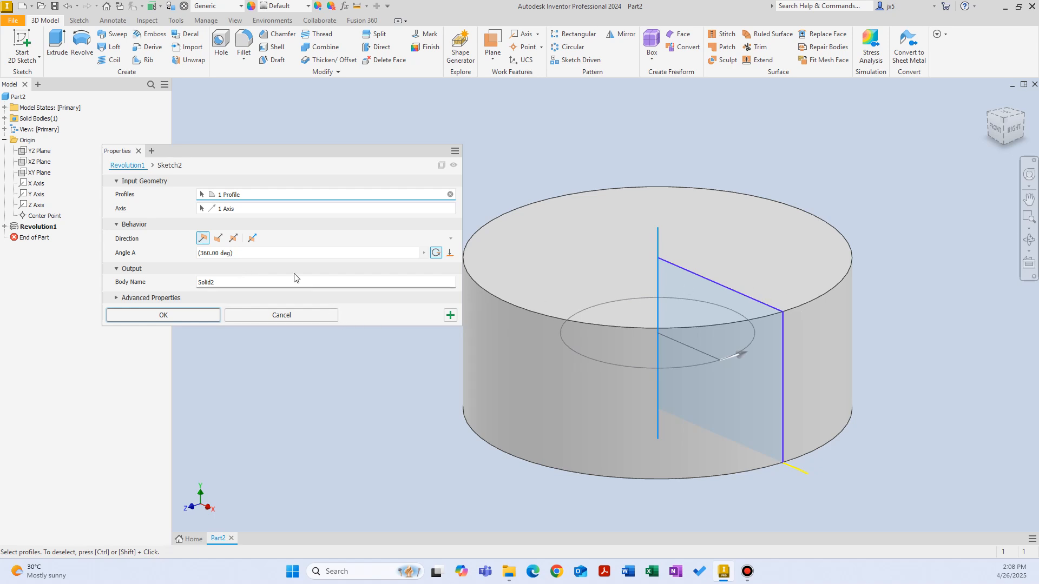
pyautogui.click(177, 316)
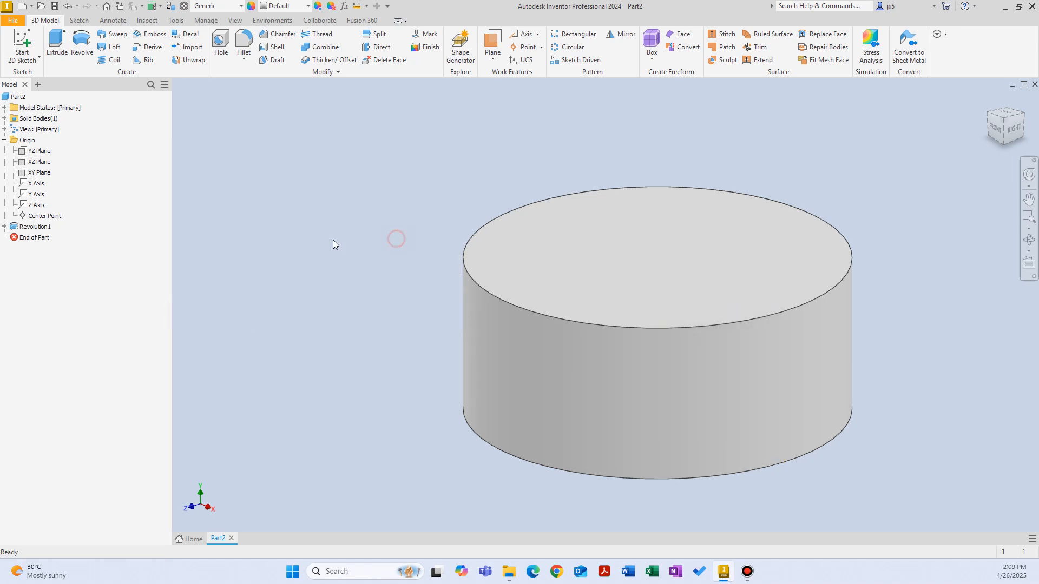
pyautogui.click(4, 227)
pyautogui.click(431, 227)
pyautogui.click(22, 36)
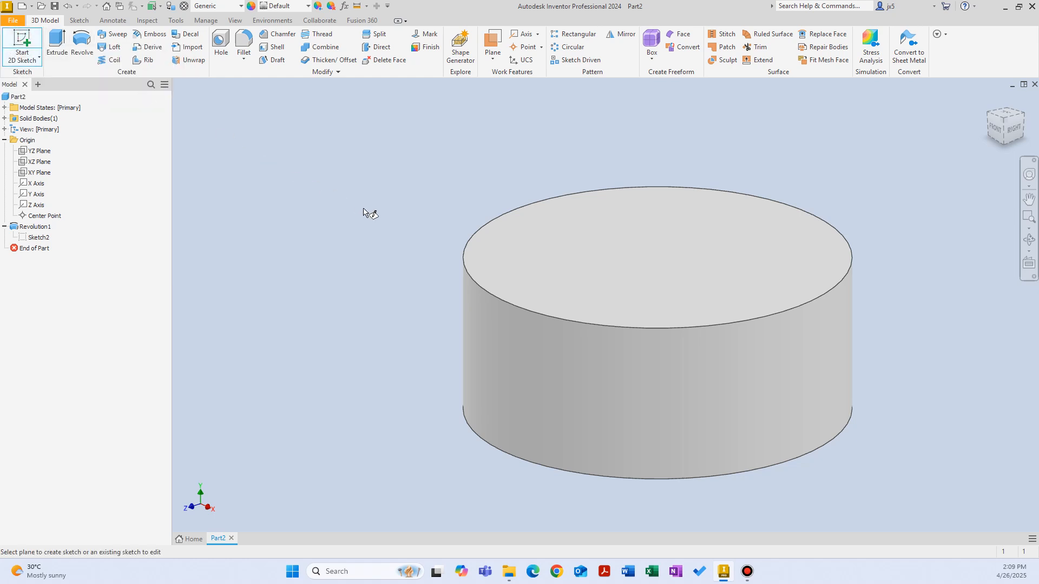
pyautogui.rightClick(336, 202)
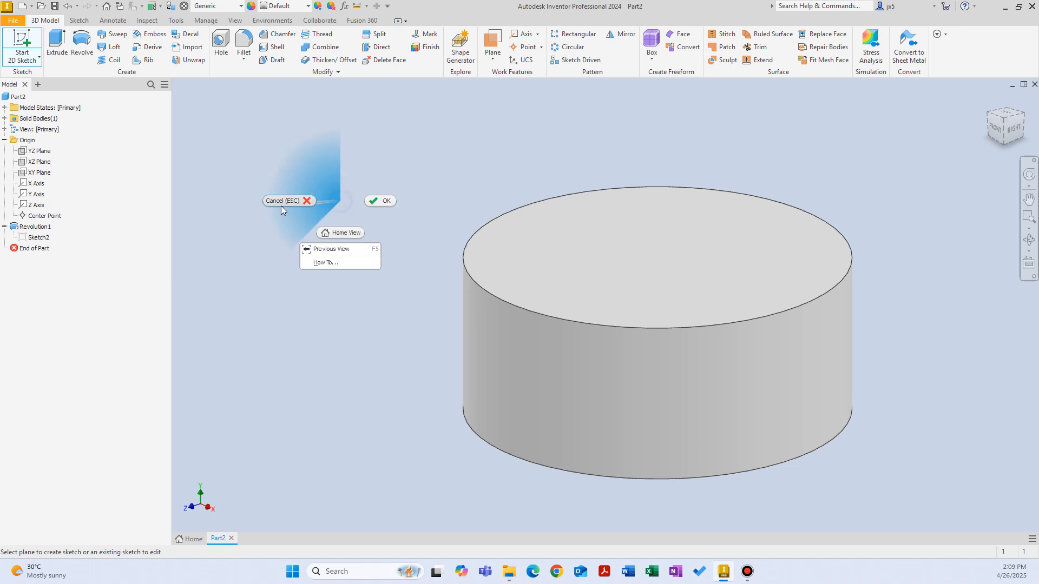
pyautogui.click(345, 203)
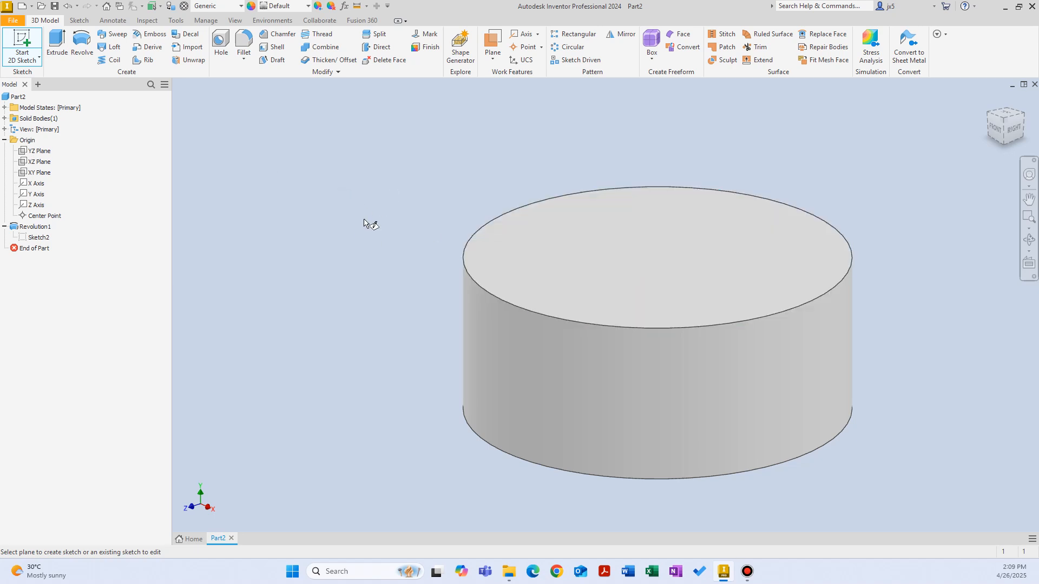
pyautogui.rightClick(304, 157)
pyautogui.click(260, 156)
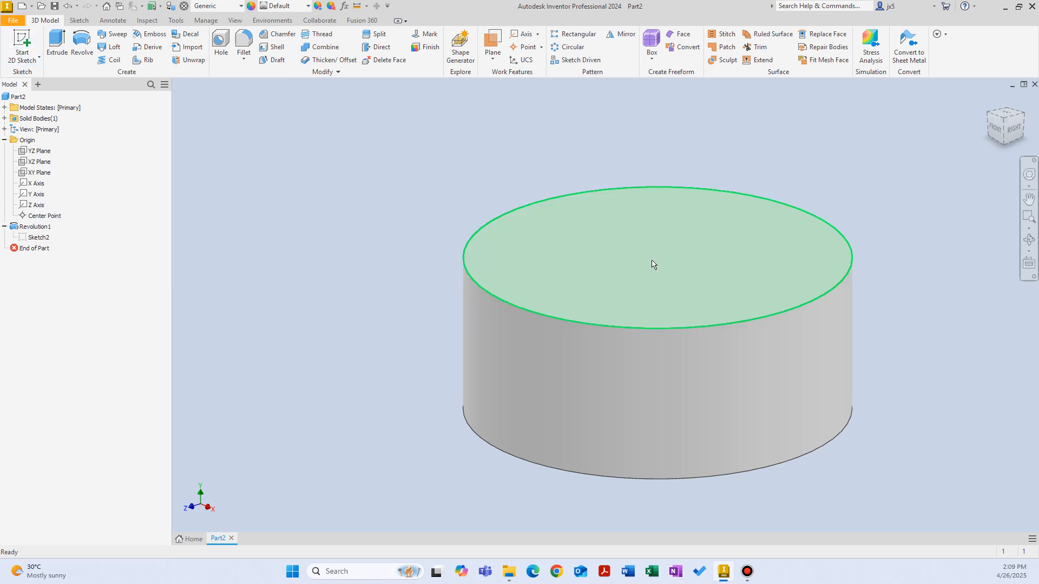
# Examine how the YZ, XZ and XY origin planes lie relative to the revolved cylinder
pyautogui.click(41, 151)
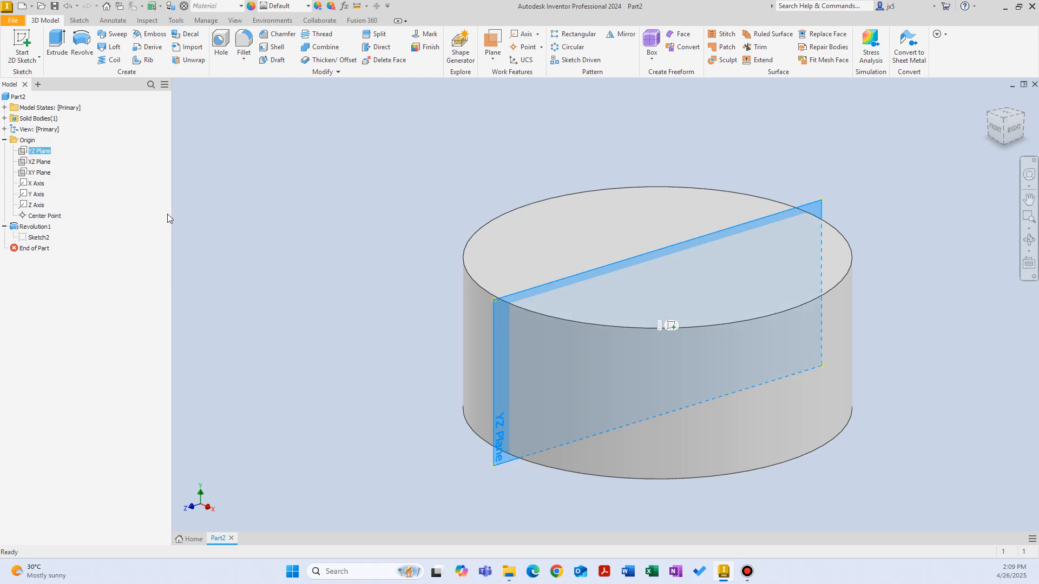
pyautogui.click(39, 162)
pyautogui.click(38, 173)
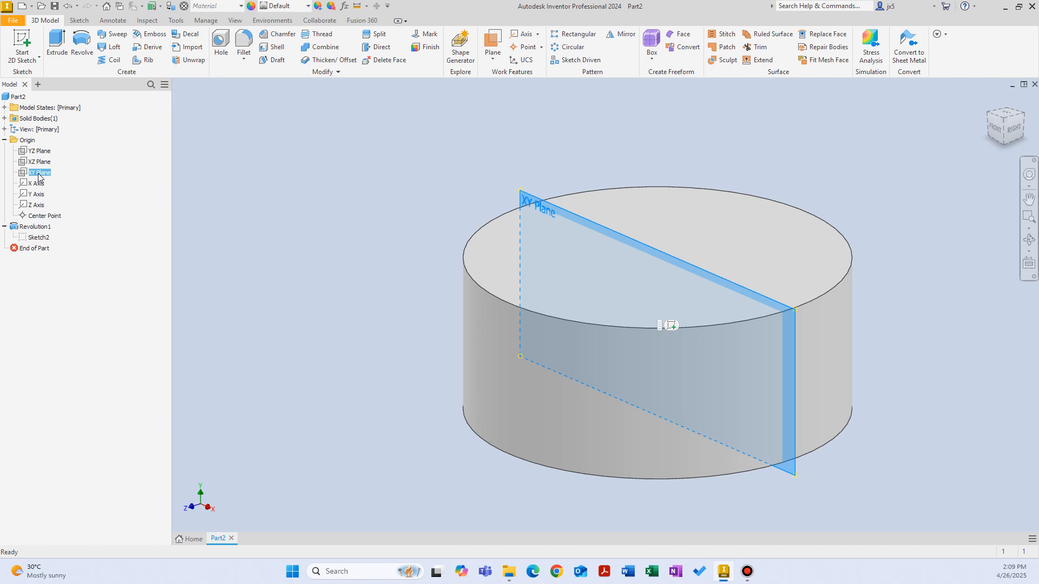
pyautogui.click(39, 162)
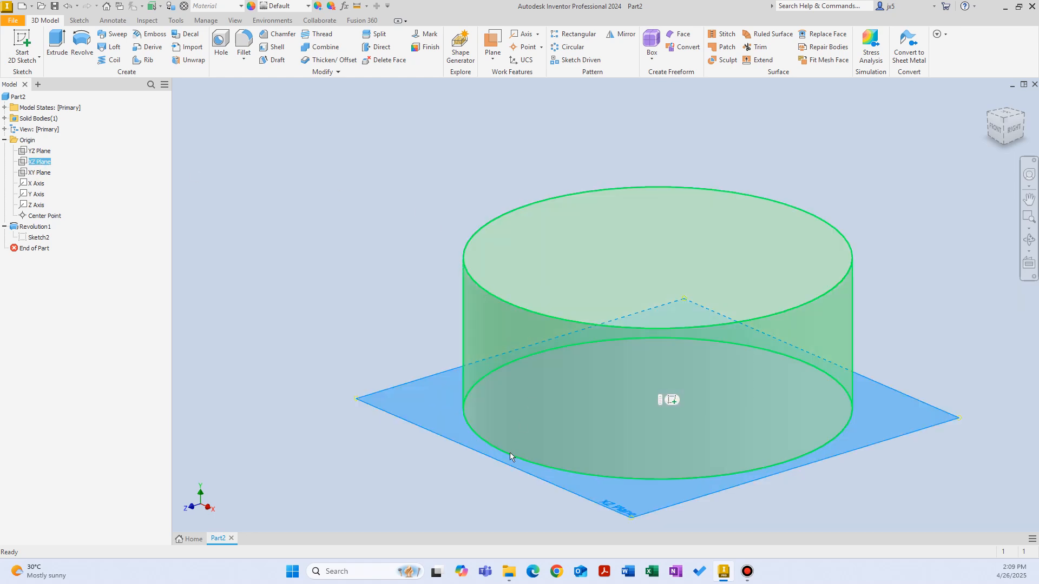
# Start a new sketch on the YZ plane
pyautogui.click(39, 150)
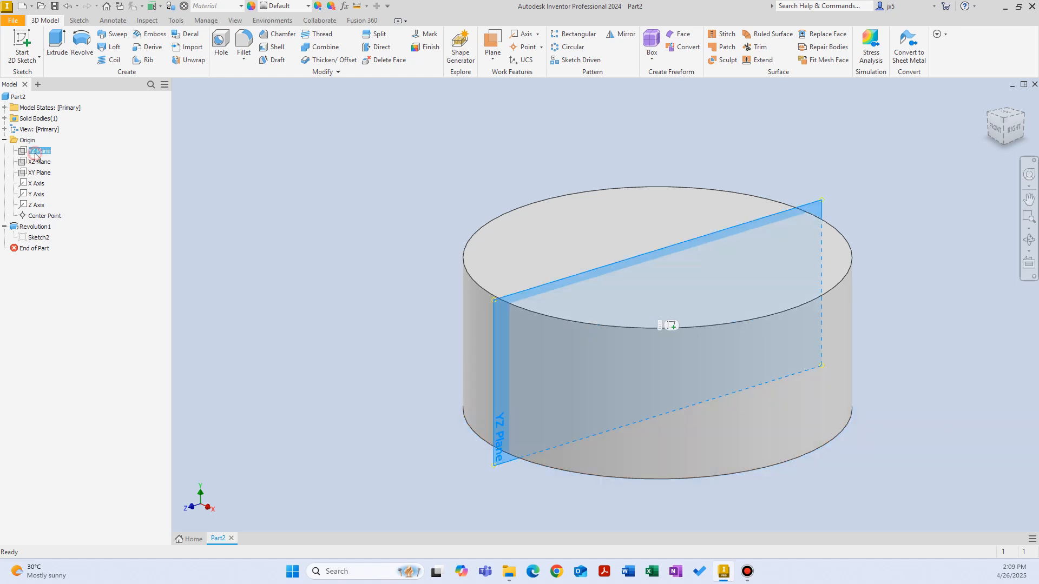
pyautogui.rightClick(300, 156)
pyautogui.click(305, 185)
pyautogui.press('F6')
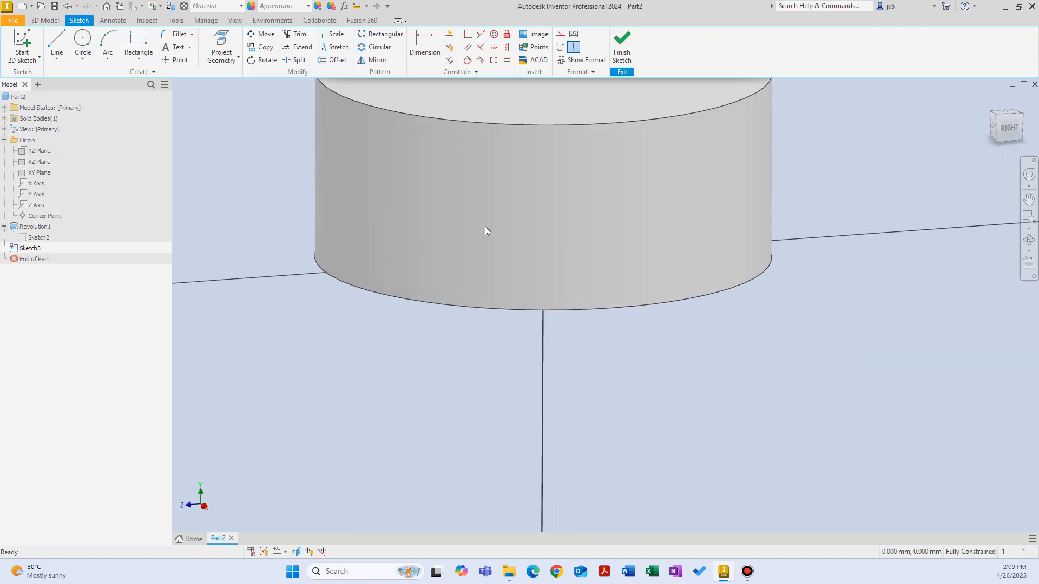
pyautogui.press('F5')
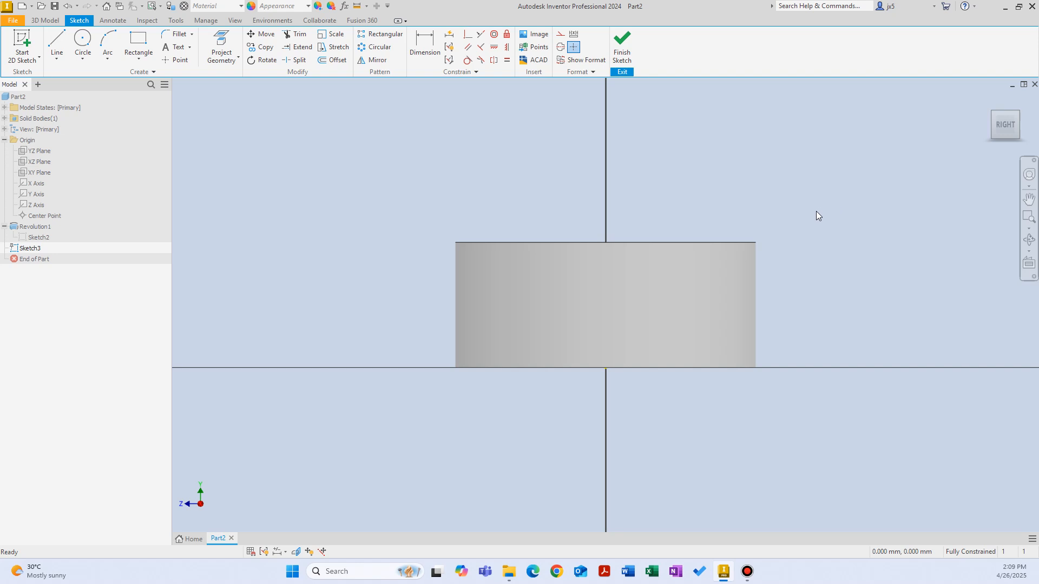
# Slice the model graphics at the YZ sketch plane to expose the cylinder's cross-section
pyautogui.rightClick(470, 175)
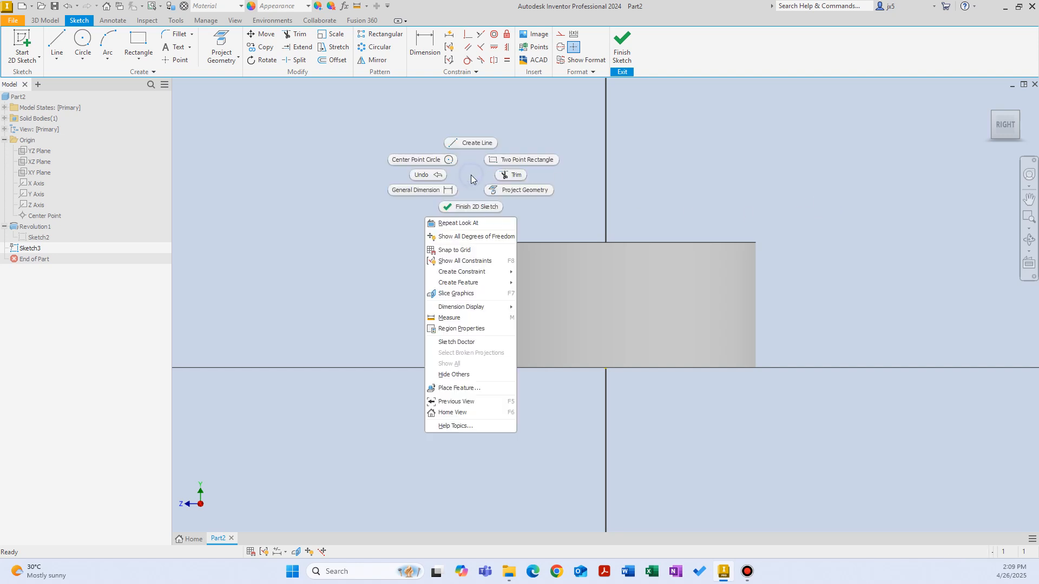
pyautogui.click(470, 295)
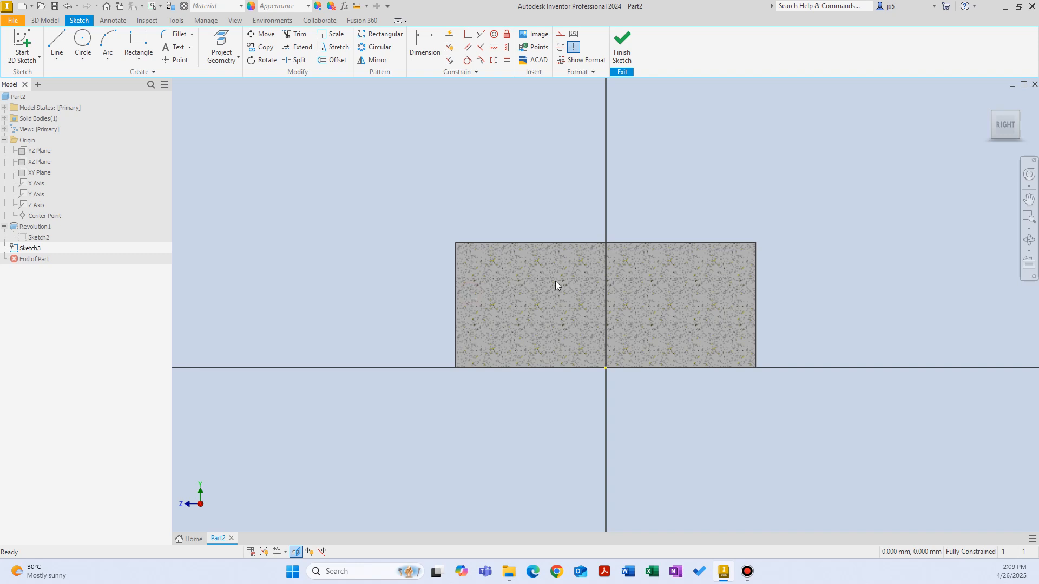
pyautogui.keyDown('shift'); pyautogui.moveTo(542, 255); pyautogui.dragTo(678, 265, button='middle'); pyautogui.keyUp('shift')
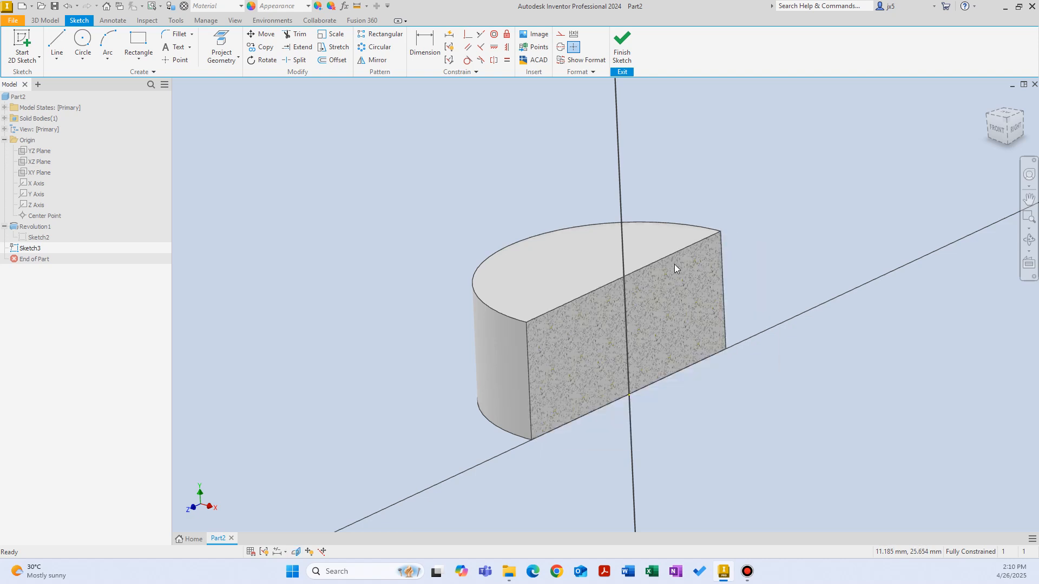
# Project the outline of the sliced rectangular cross-section face into the YZ plane sketch
pyautogui.press('F7')
pyautogui.press('F7')
pyautogui.keyDown('shift'); pyautogui.moveTo(705, 178); pyautogui.dragTo(679, 160, button='middle'); pyautogui.keyUp('shift')
pyautogui.rightClick(683, 161)
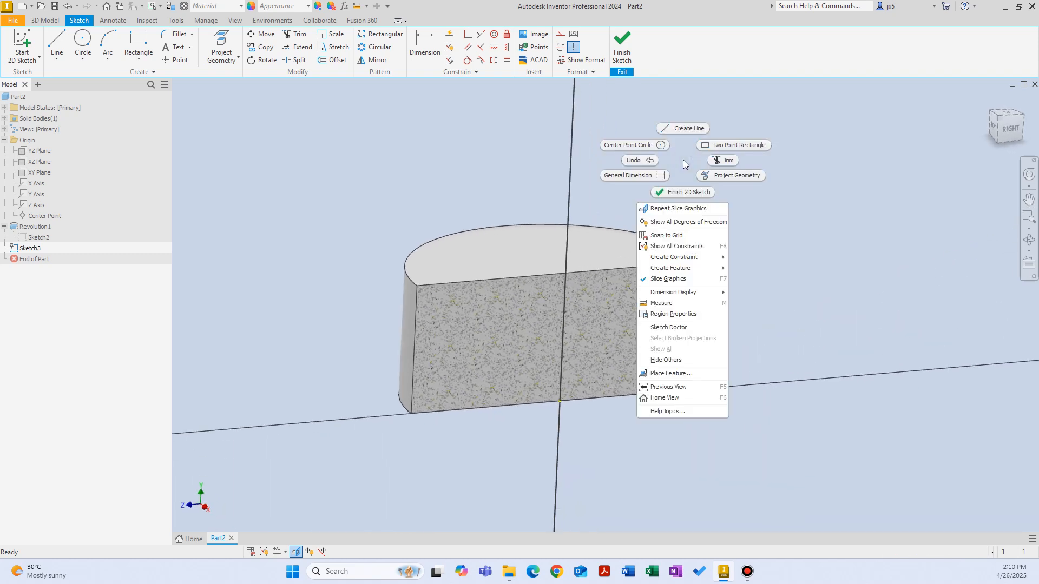
pyautogui.click(733, 176)
pyautogui.keyDown('shift'); pyautogui.moveTo(656, 344); pyautogui.dragTo(627, 310, button='middle'); pyautogui.keyUp('shift')
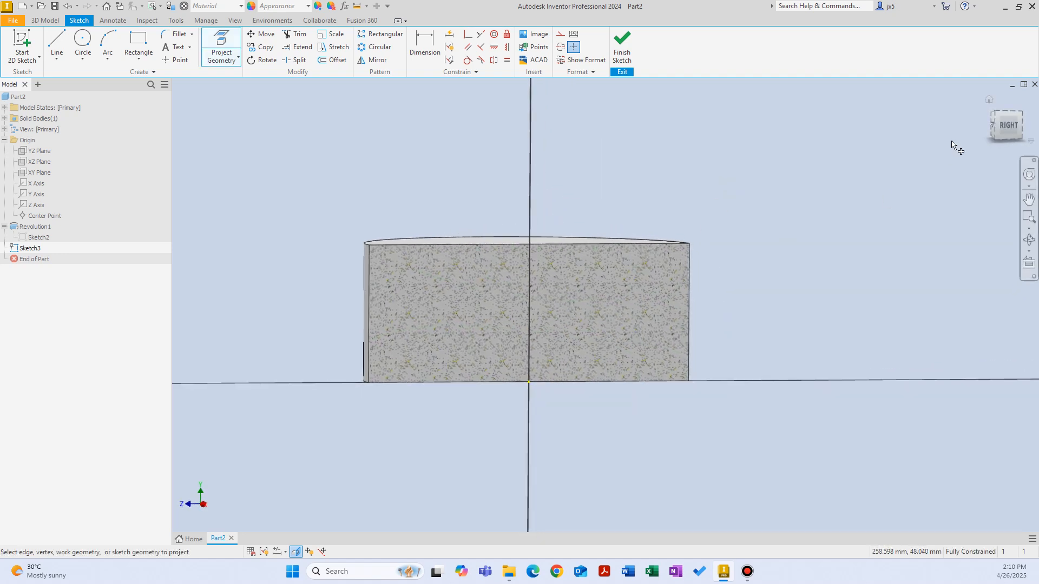
pyautogui.click(1005, 125)
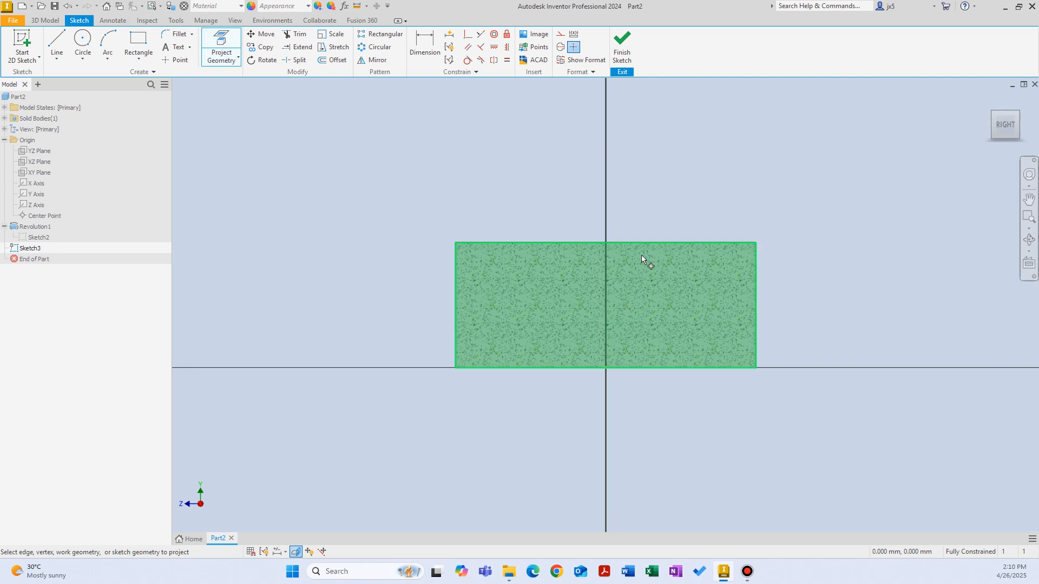
pyautogui.click(703, 301)
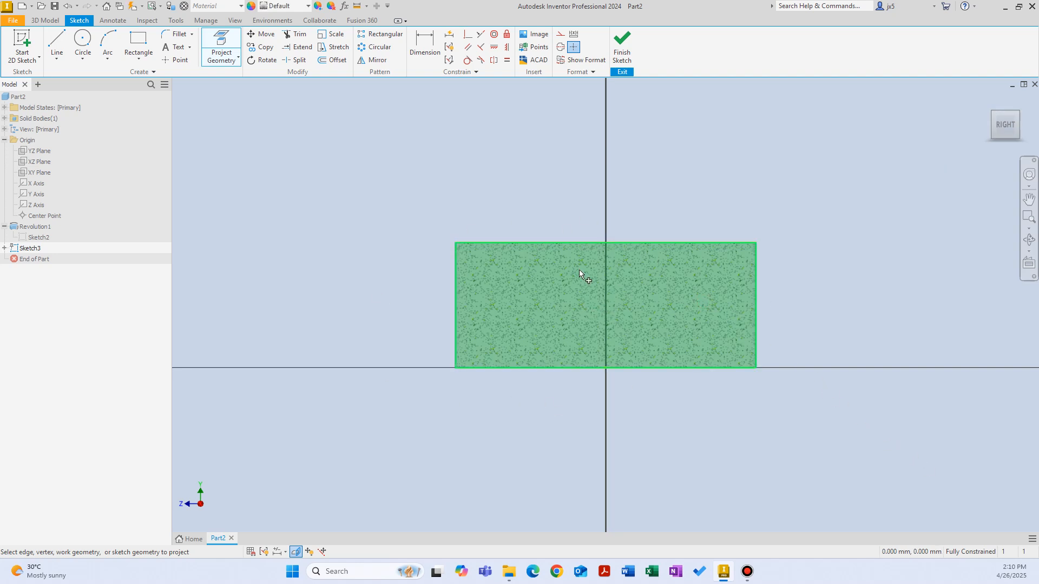
pyautogui.click(455, 295)
pyautogui.click(760, 315)
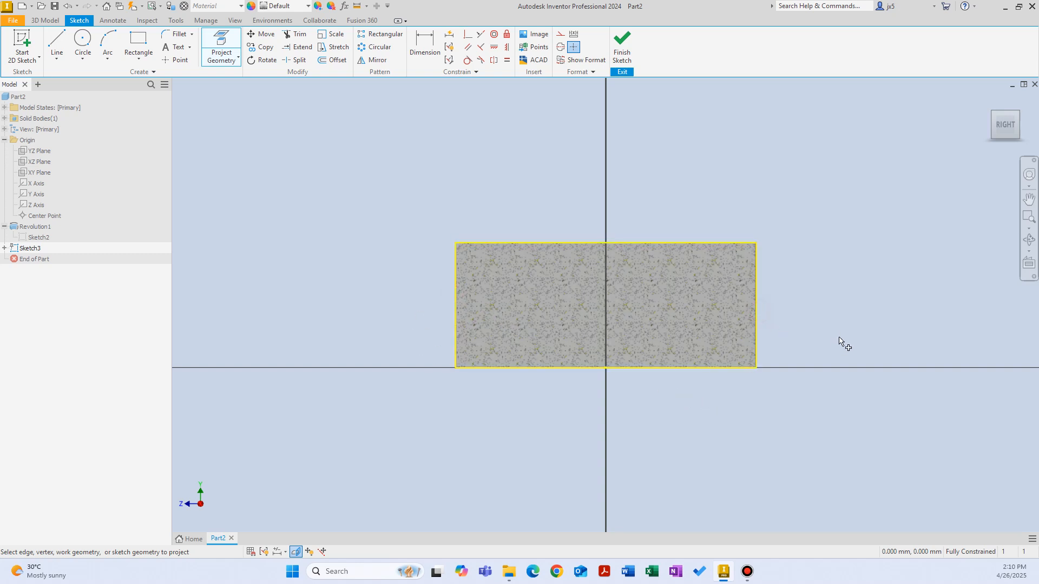
# Draw a two-point rectangle about 11 mm high and 8 mm wide, extending inward from the cross-section's right edge
pyautogui.rightClick(748, 183)
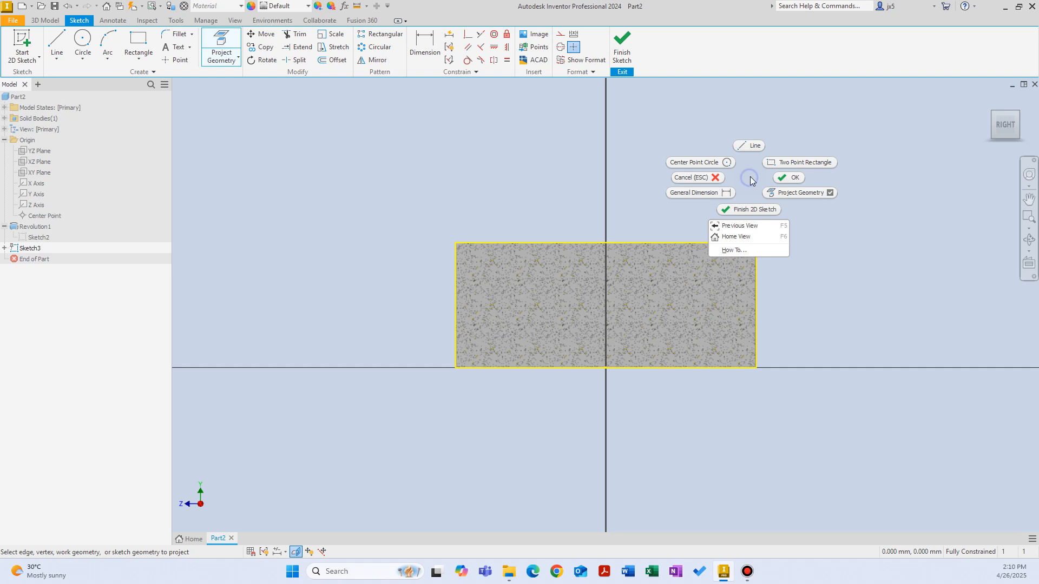
pyautogui.click(779, 160)
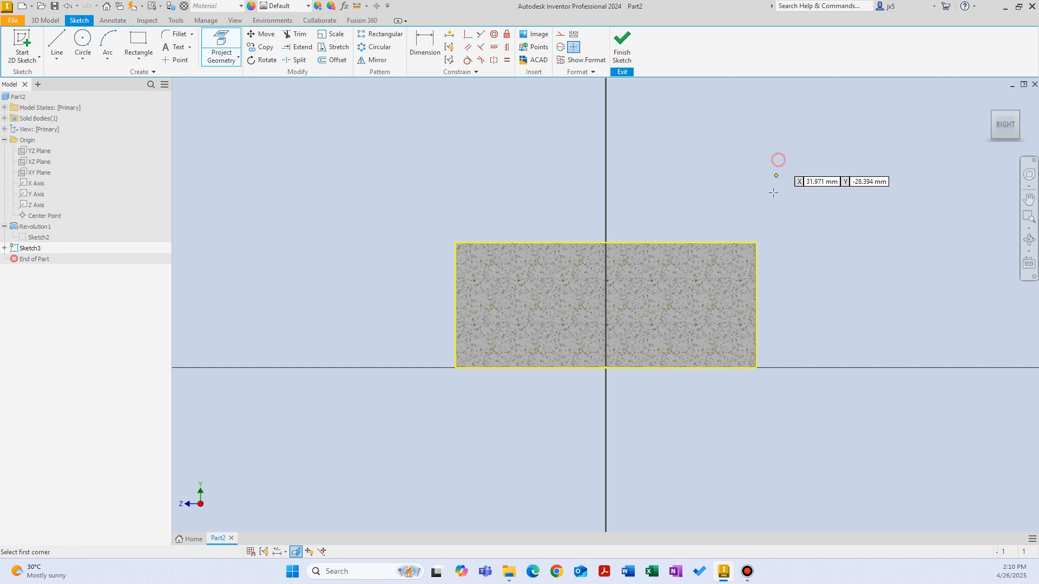
pyautogui.click(756, 272)
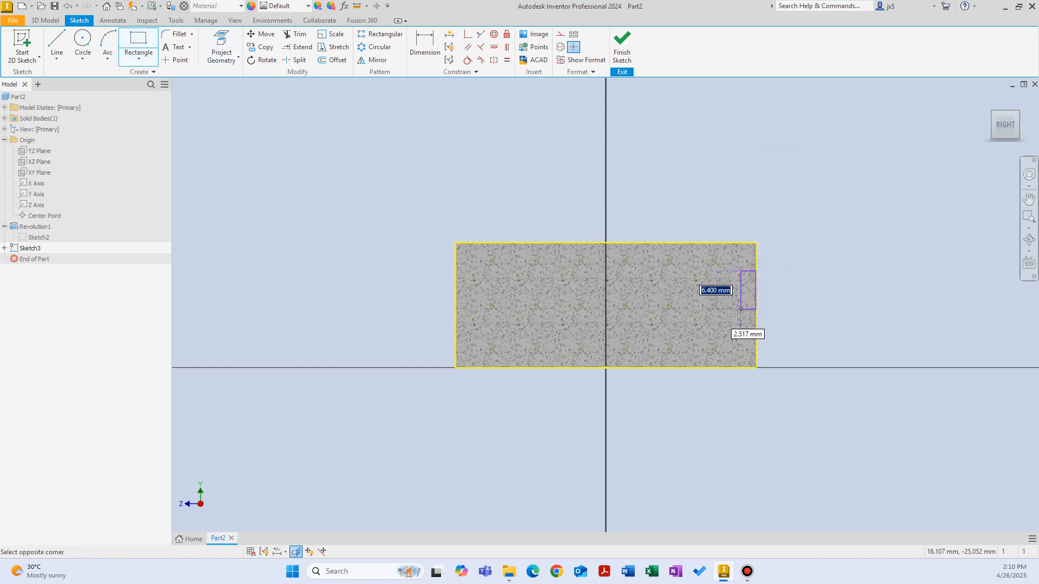
pyautogui.click(706, 336)
# Dimension the gap between the rectangle's upper edge and the cylinder's top edge as 5 mm
pyautogui.rightClick(829, 189)
pyautogui.click(800, 209)
pyautogui.click(737, 270)
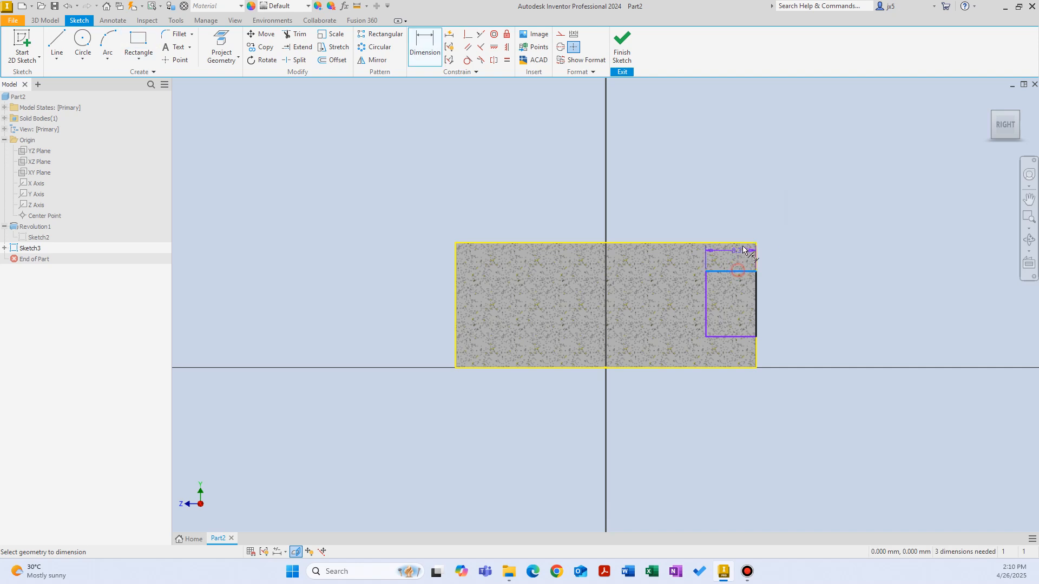
pyautogui.click(737, 243)
pyautogui.click(783, 254)
pyautogui.write('5')
pyautogui.press('Return')
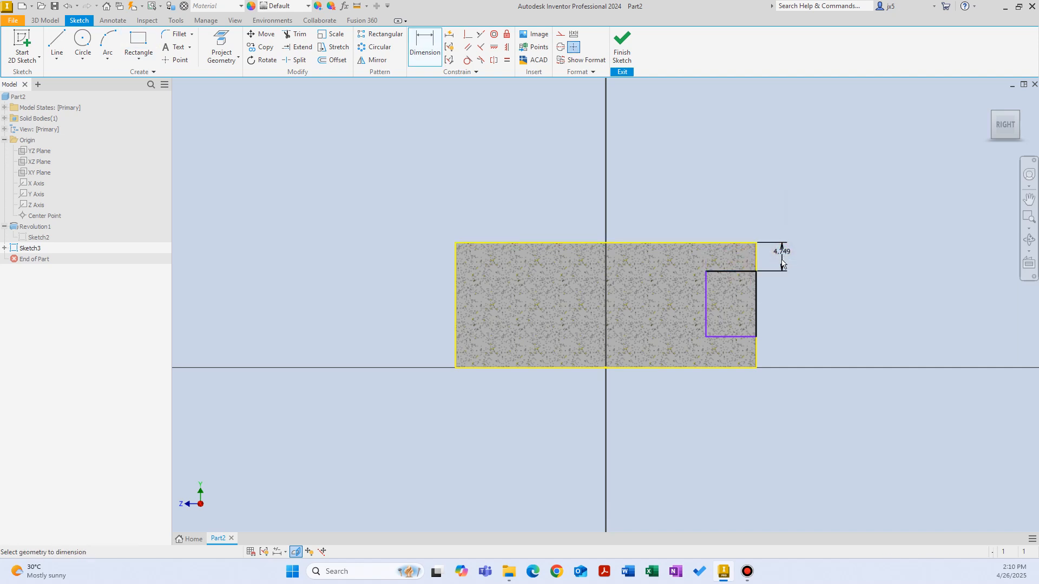
# Dimension the gap between the rectangle's lower edge and the cylinder's base, linking it to the upper gap dimension
pyautogui.click(741, 368)
pyautogui.click(780, 352)
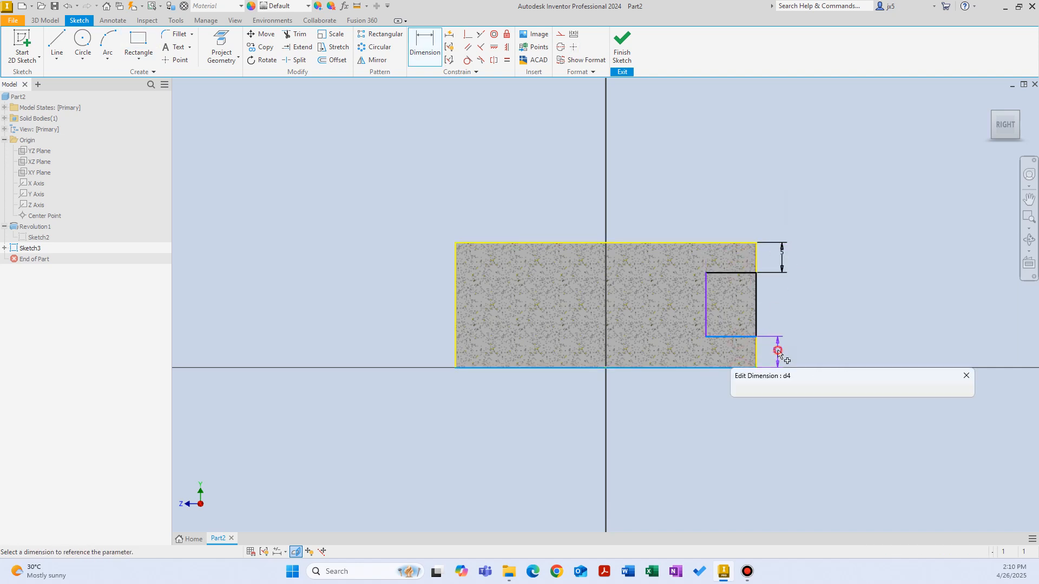
pyautogui.click(783, 255)
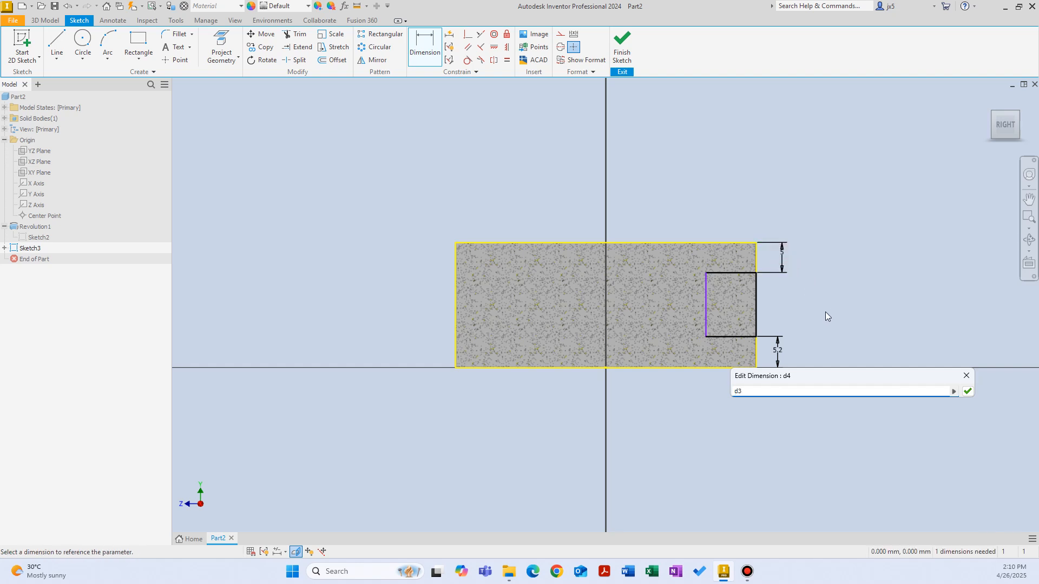
pyautogui.press('Return')
# Dimension the rectangle's width as twice the upper gap dimension (*2) and finish the sketch
pyautogui.click(754, 293)
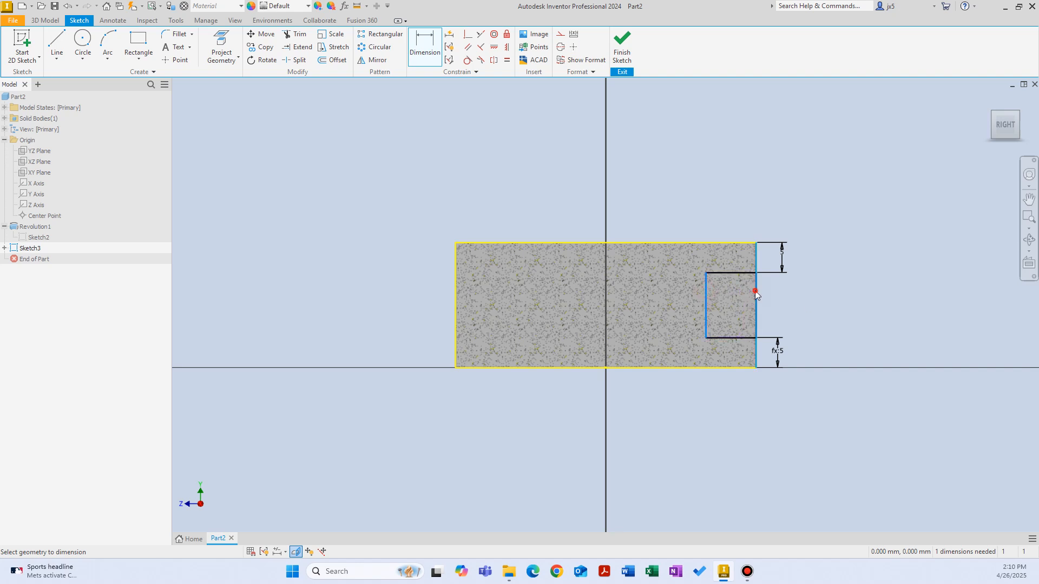
pyautogui.click(732, 294)
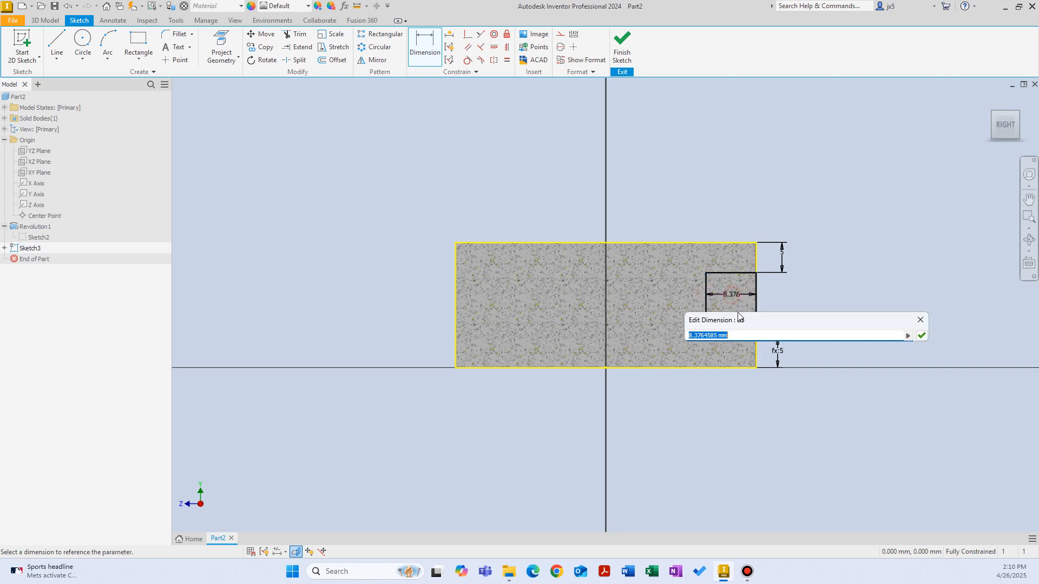
pyautogui.click(782, 258)
pyautogui.write('*2')
pyautogui.press('Return')
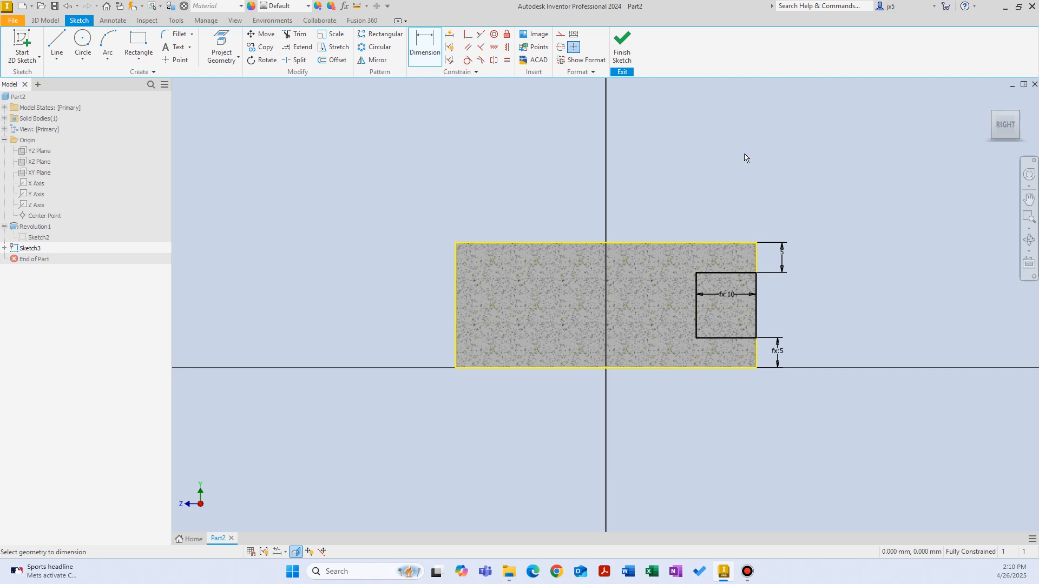
pyautogui.click(621, 45)
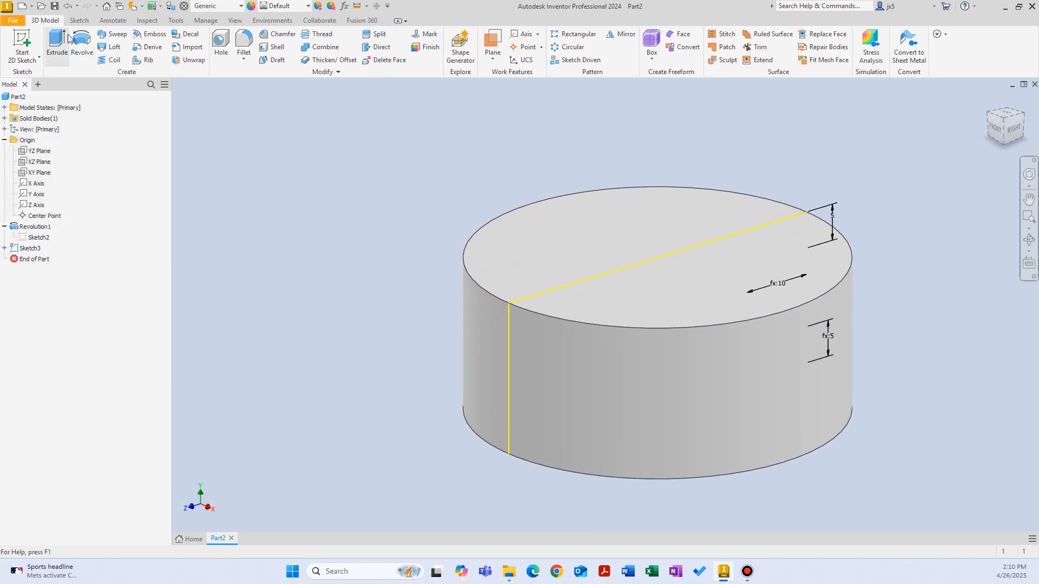
# Set up a 360° Revolve of the small rectangular profile about the Y axis with the Cut operation
pyautogui.click(83, 46)
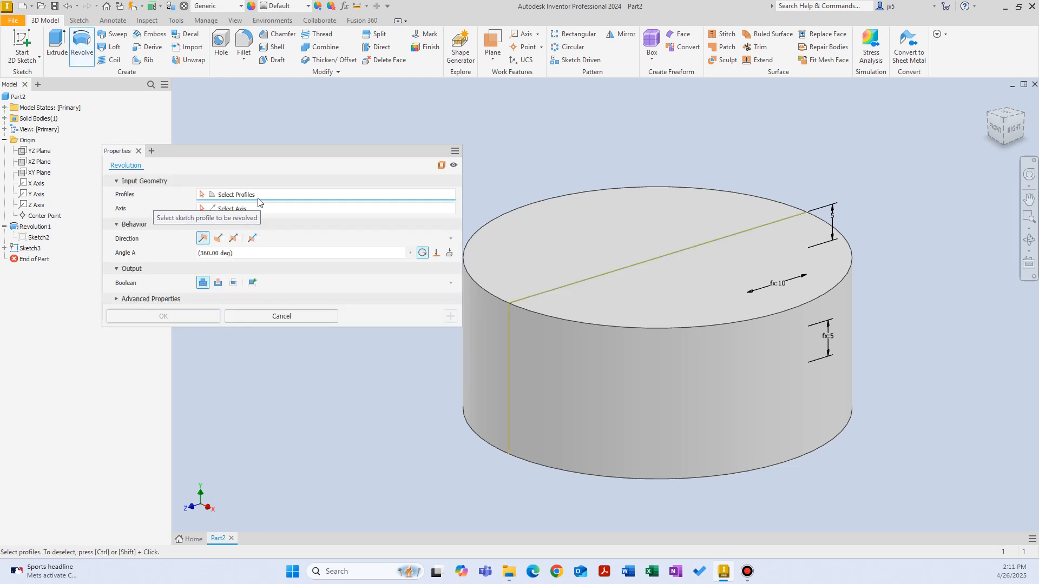
pyautogui.click(765, 295)
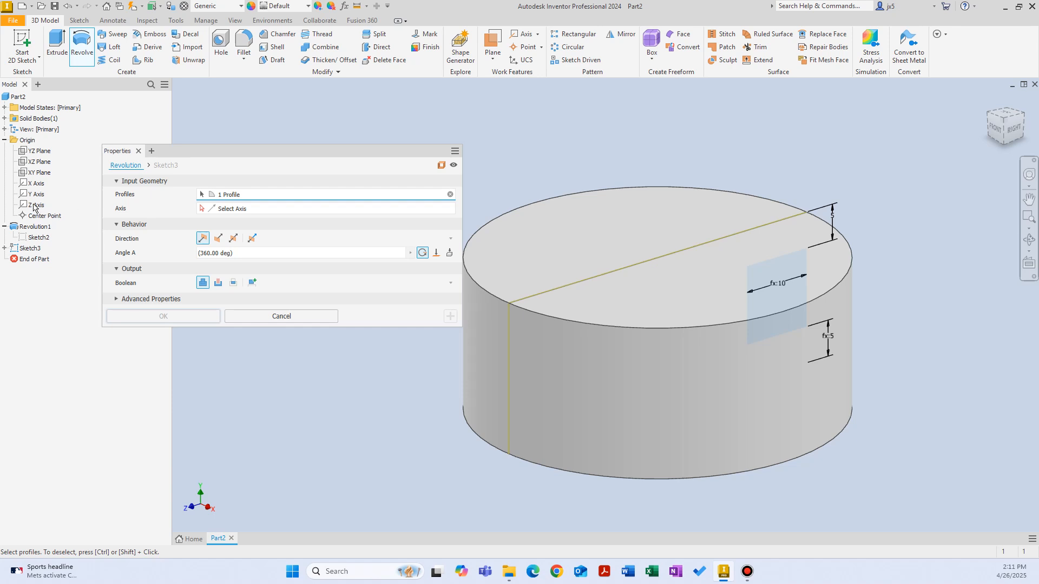
pyautogui.click(244, 209)
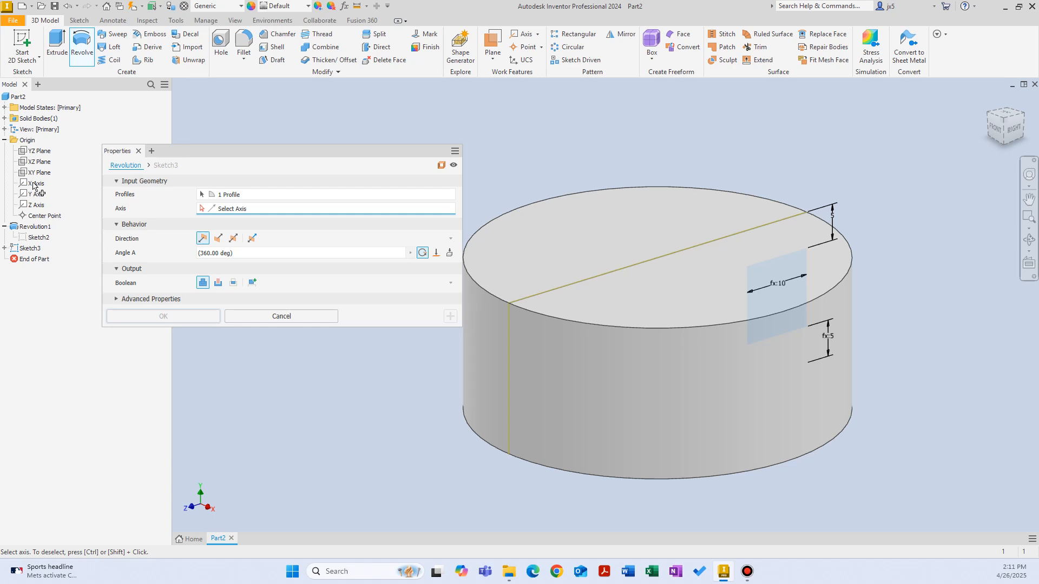
pyautogui.click(37, 195)
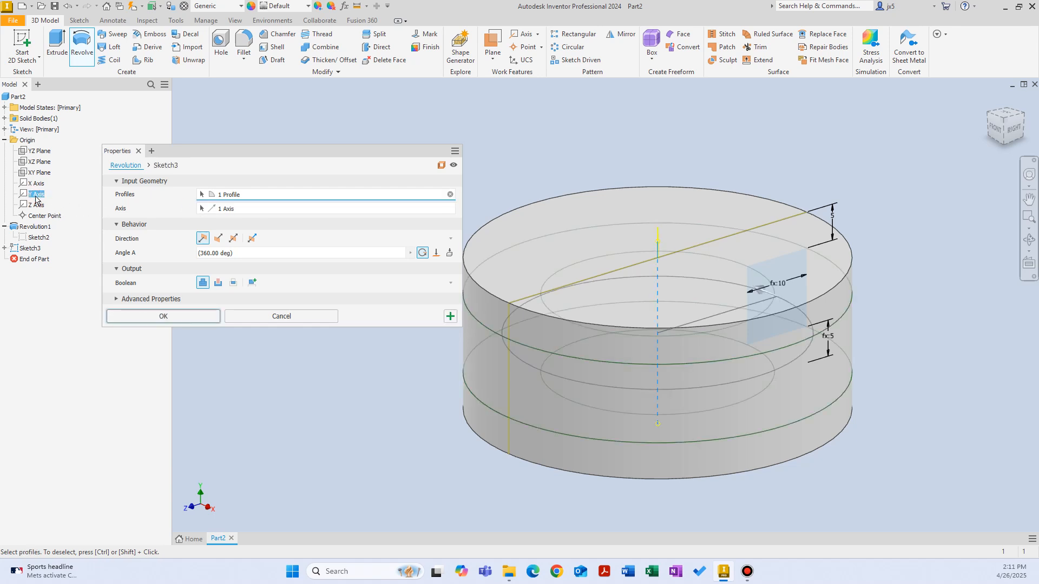
pyautogui.click(217, 283)
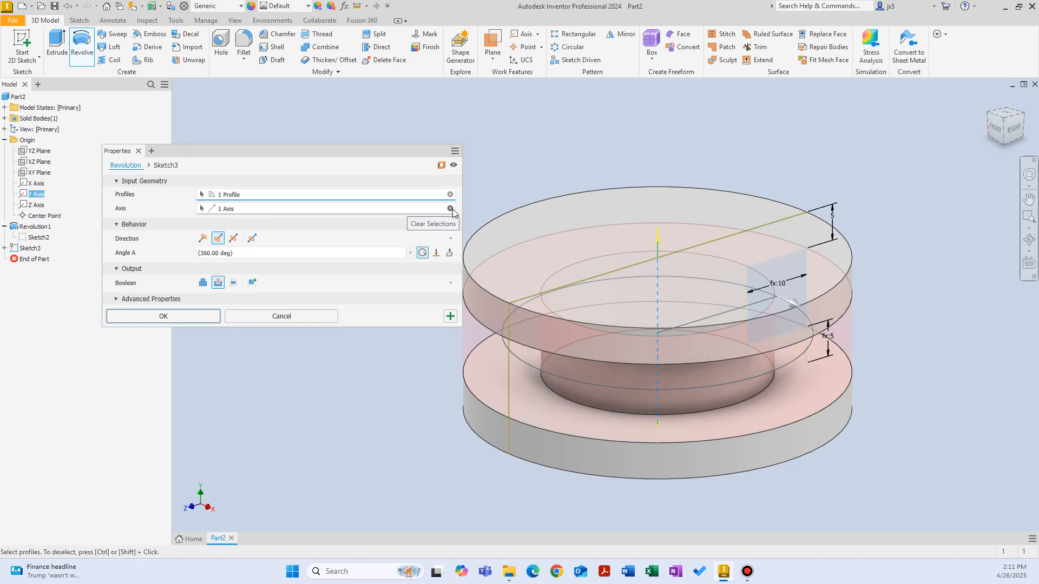
# Try revolving the profile about the Z axis, first as a cut and with the Join operation
pyautogui.click(450, 208)
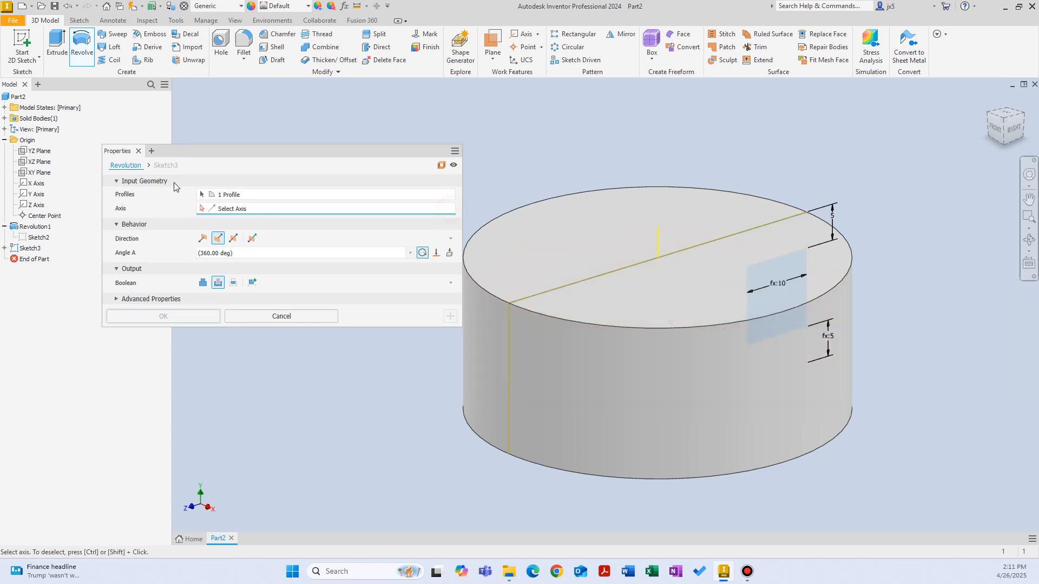
pyautogui.click(39, 205)
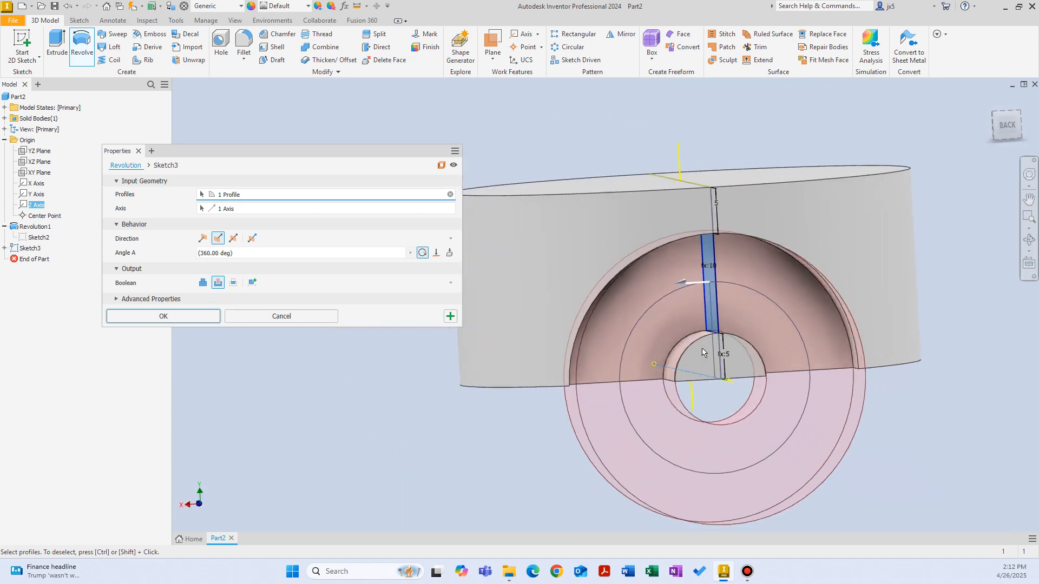
pyautogui.click(202, 283)
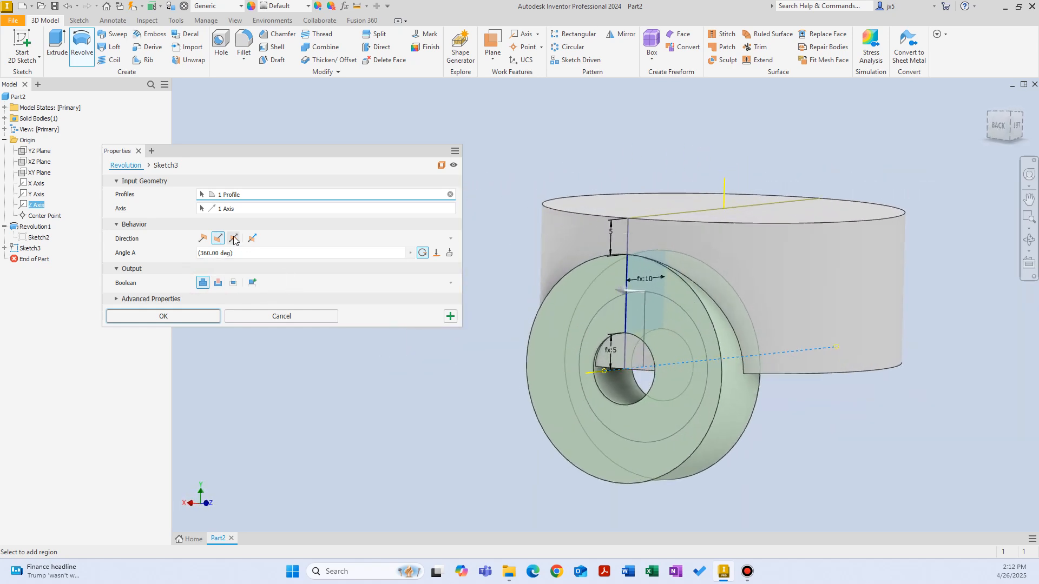
# Reset the revolution axis to the Y axis, choose Cut and confirm the groove around the cylinder
pyautogui.click(450, 208)
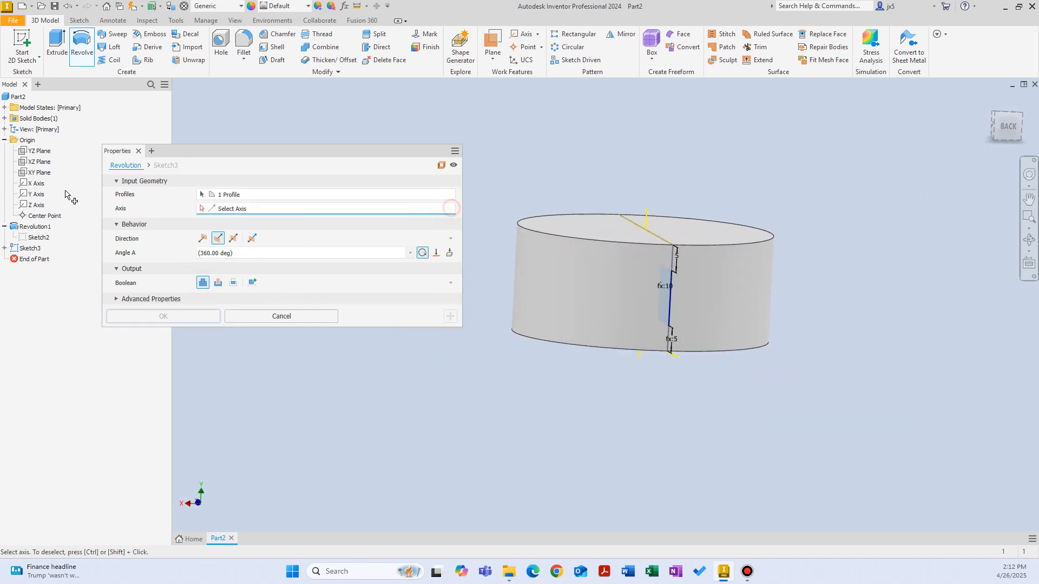
pyautogui.click(37, 194)
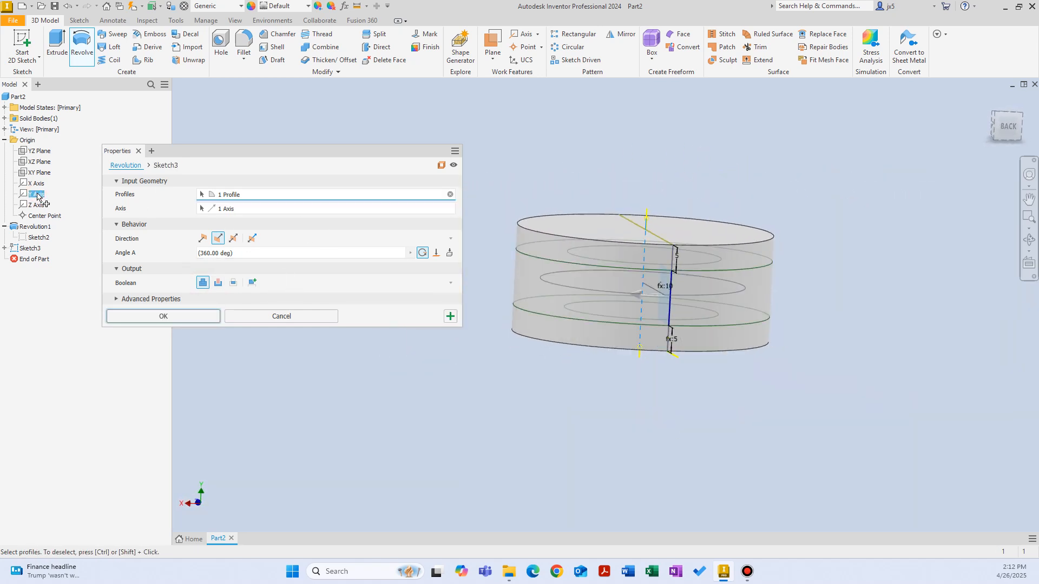
pyautogui.click(217, 283)
pyautogui.click(195, 317)
pyautogui.keyDown('shift'); pyautogui.moveTo(485, 426); pyautogui.dragTo(324, 323, button='middle'); pyautogui.keyUp('shift')
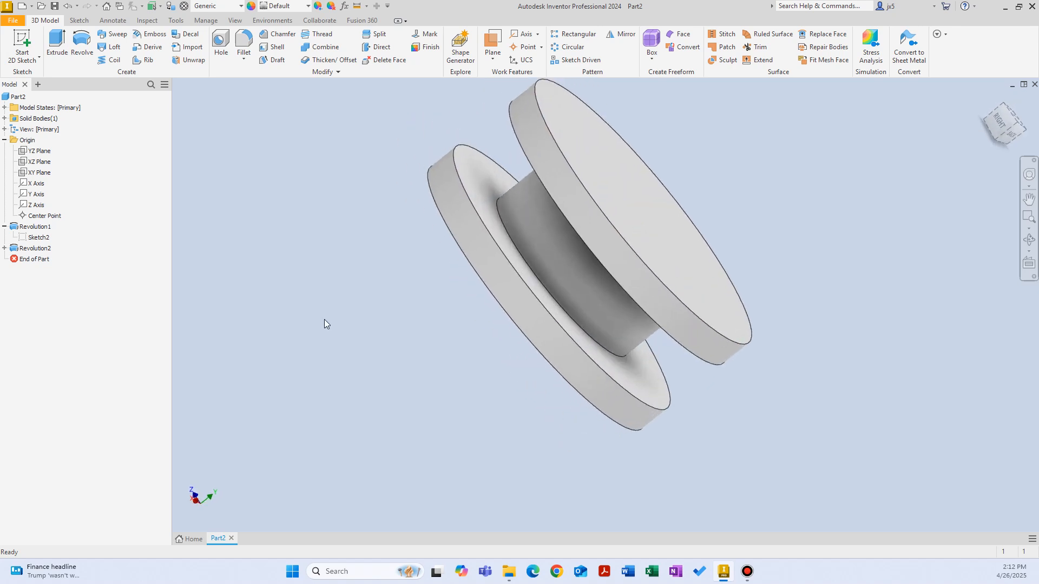
pyautogui.keyDown('shift'); pyautogui.moveTo(318, 274); pyautogui.dragTo(44, 224, button='middle'); pyautogui.keyUp('shift')
# Open the first revolution's sketch for editing and dimension the rectangle's width as 25 mm
pyautogui.click(23, 228)
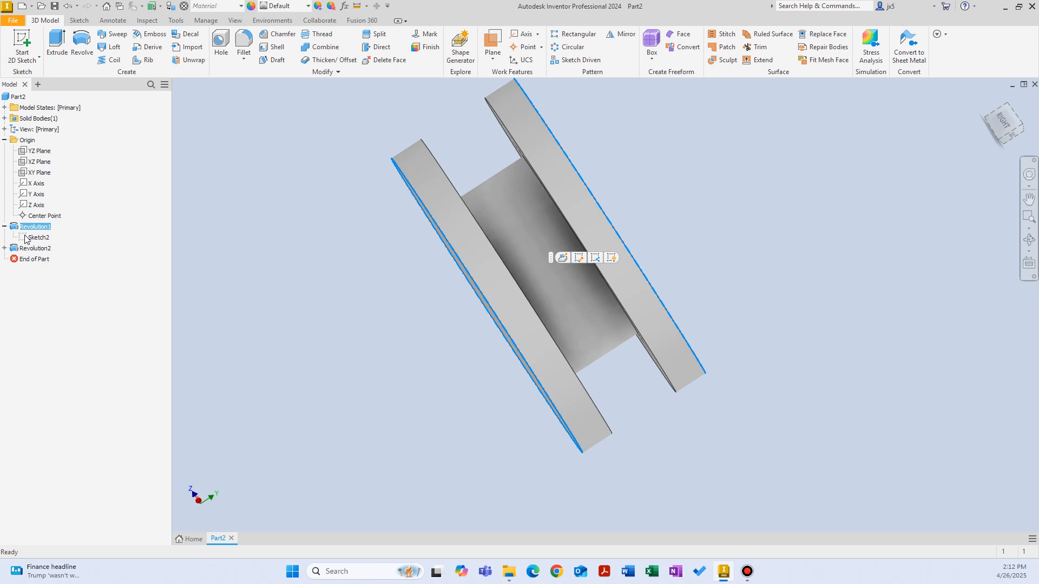
pyautogui.doubleClick(23, 239)
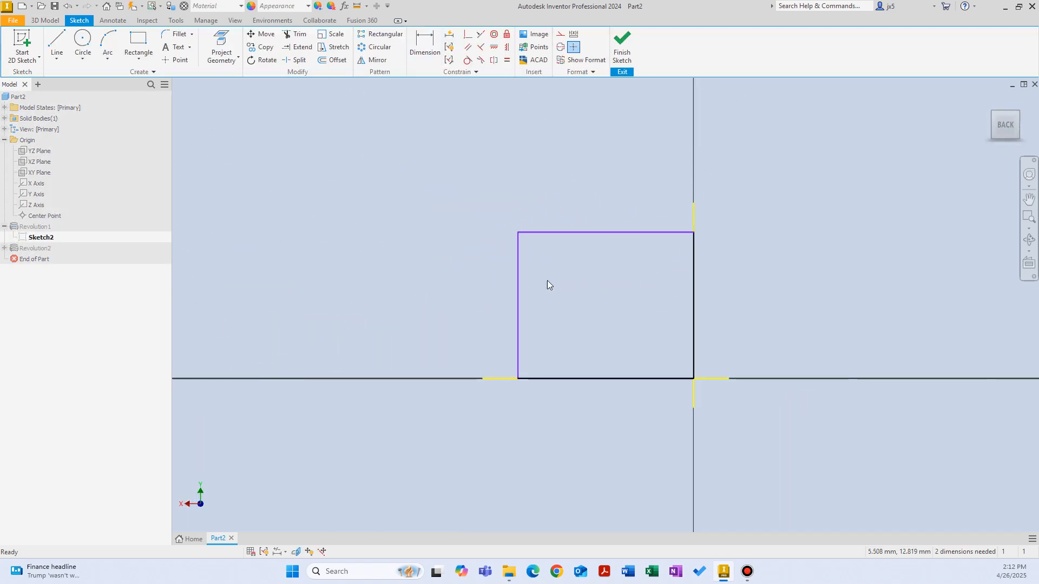
pyautogui.rightClick(538, 275)
pyautogui.click(552, 236)
pyautogui.click(598, 232)
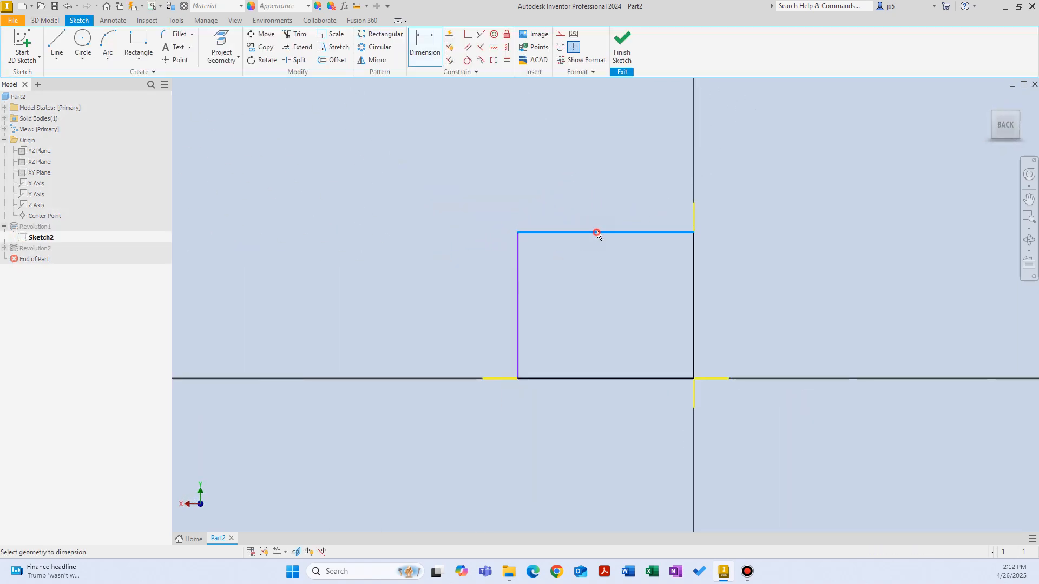
pyautogui.click(599, 202)
pyautogui.write('25.0521504')
pyautogui.press('Return')
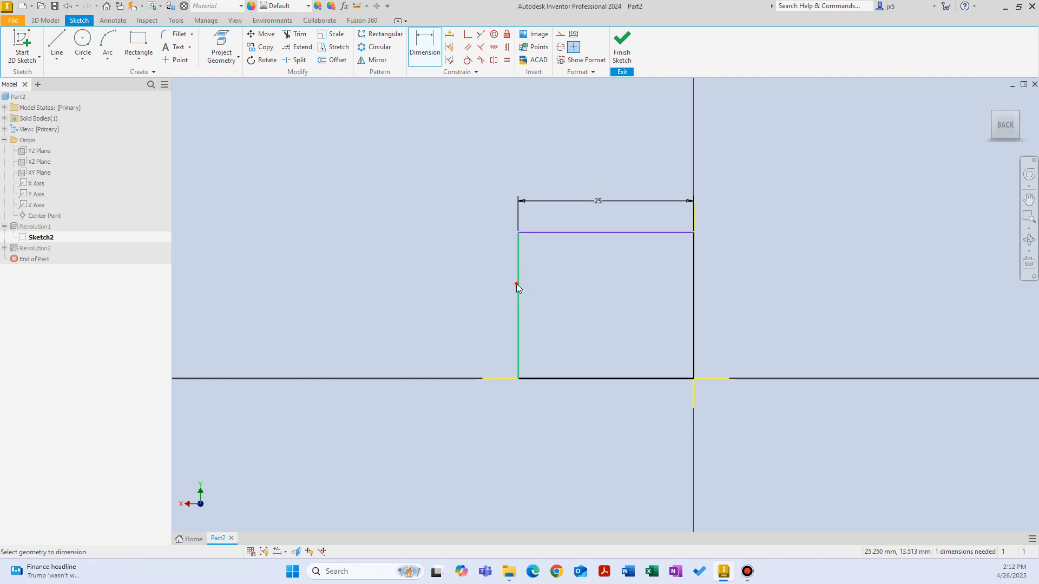
# Dimension the base profile rectangle's height as 100 mm and finish the sketch
pyautogui.click(517, 284)
pyautogui.click(457, 286)
pyautogui.write('100')
pyautogui.press('Return')
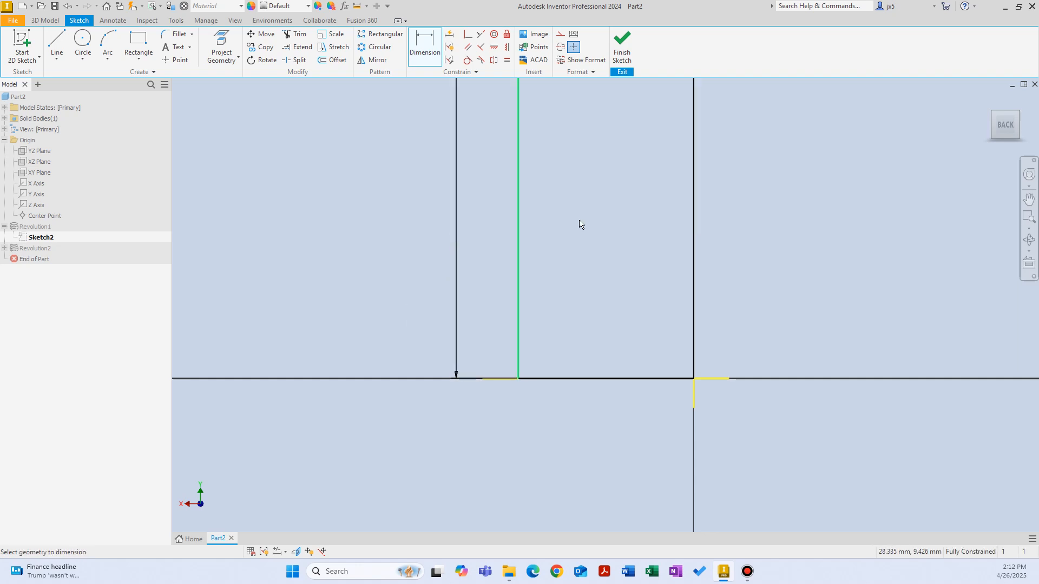
pyautogui.click(626, 41)
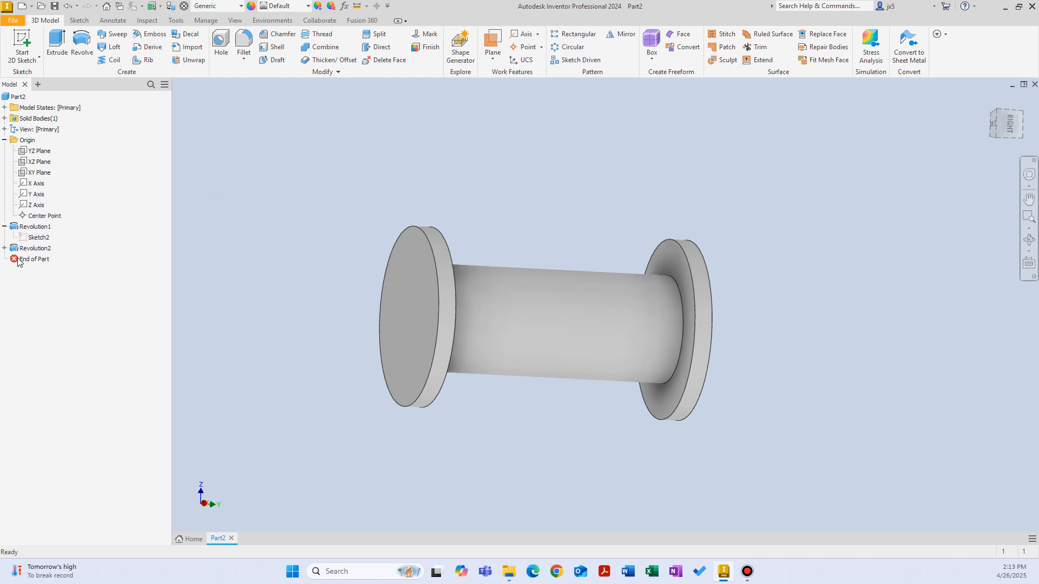
# Expand the second revolution in the model tree and highlight its sketch to examine the groove's linked dimensions
pyautogui.keyDown('shift'); pyautogui.moveTo(319, 204); pyautogui.dragTo(325, 237, button='middle'); pyautogui.keyUp('shift')
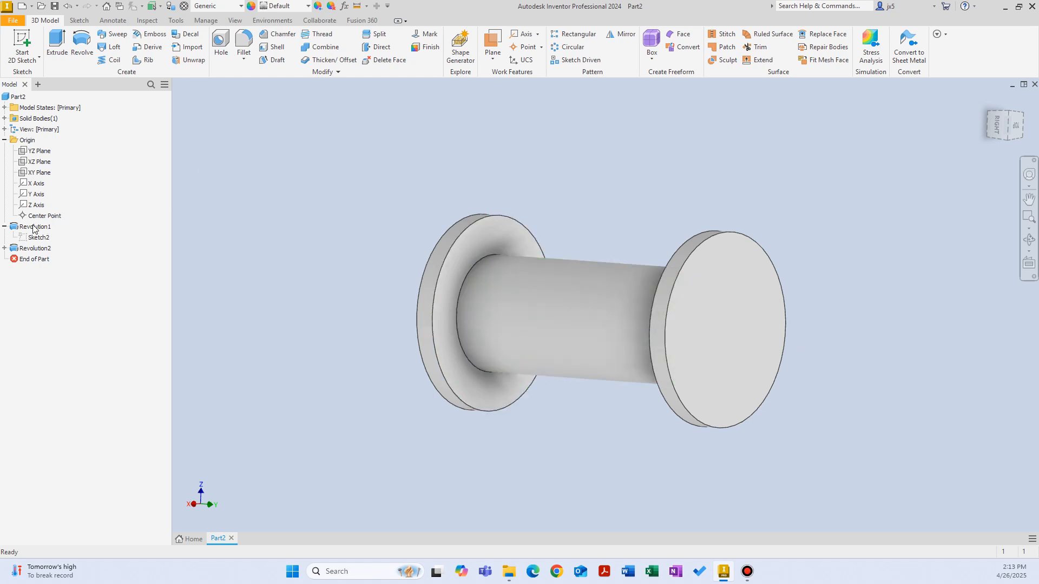
pyautogui.click(4, 248)
pyautogui.click(39, 259)
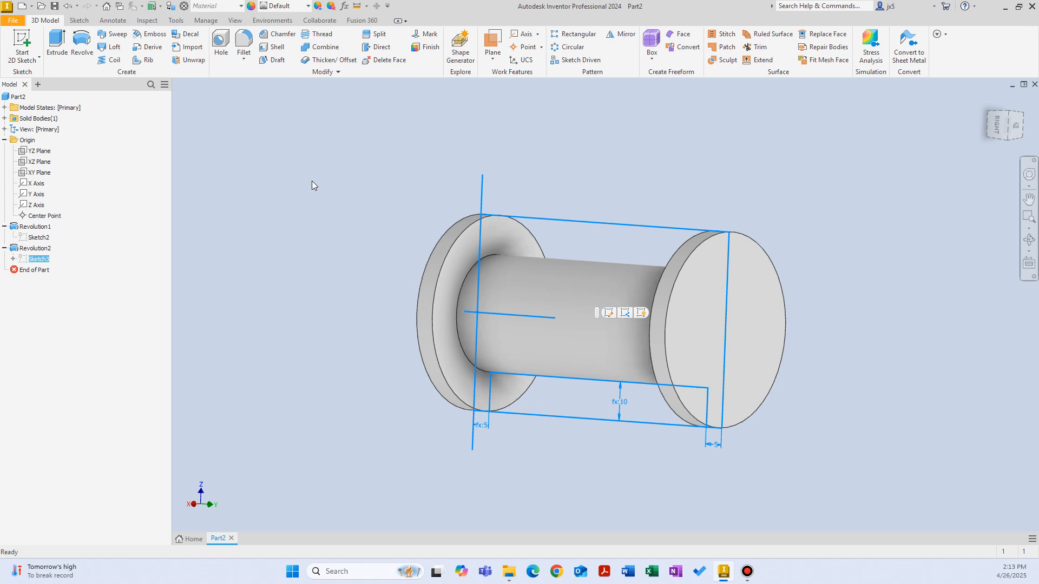
# Delete both revolution features together with their consumed sketches
pyautogui.click(27, 249)
pyautogui.press('Delete')
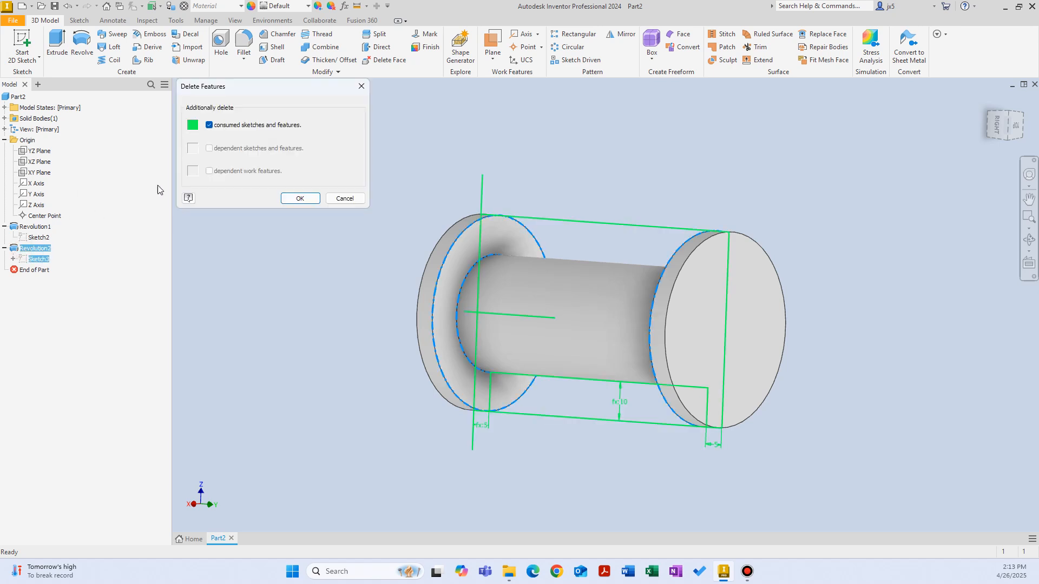
pyautogui.click(300, 198)
pyautogui.click(30, 227)
pyautogui.press('Delete')
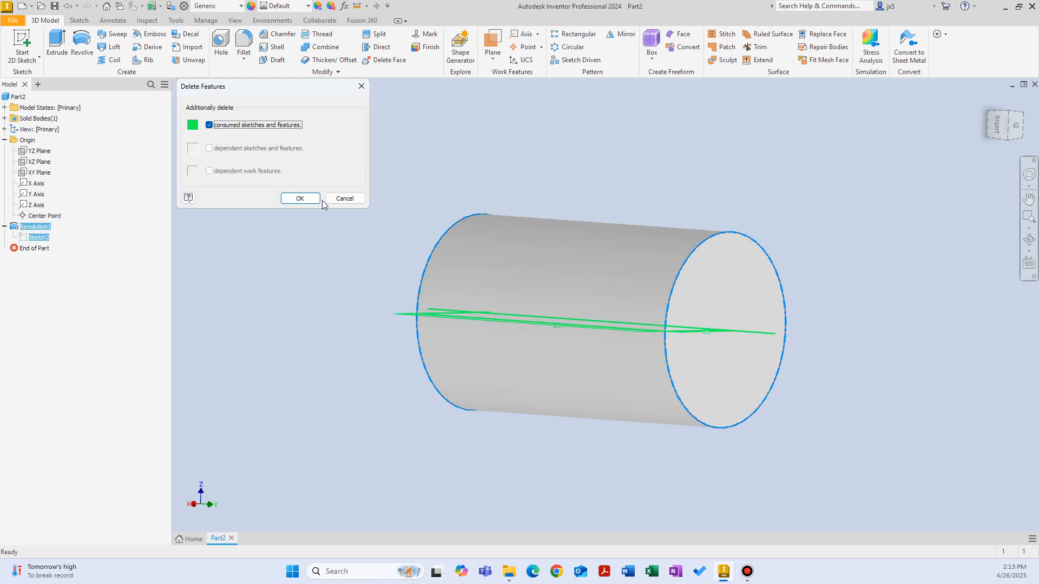
pyautogui.click(311, 199)
# Start a new 2D sketch on the XY plane
pyautogui.rightClick(380, 172)
pyautogui.click(379, 200)
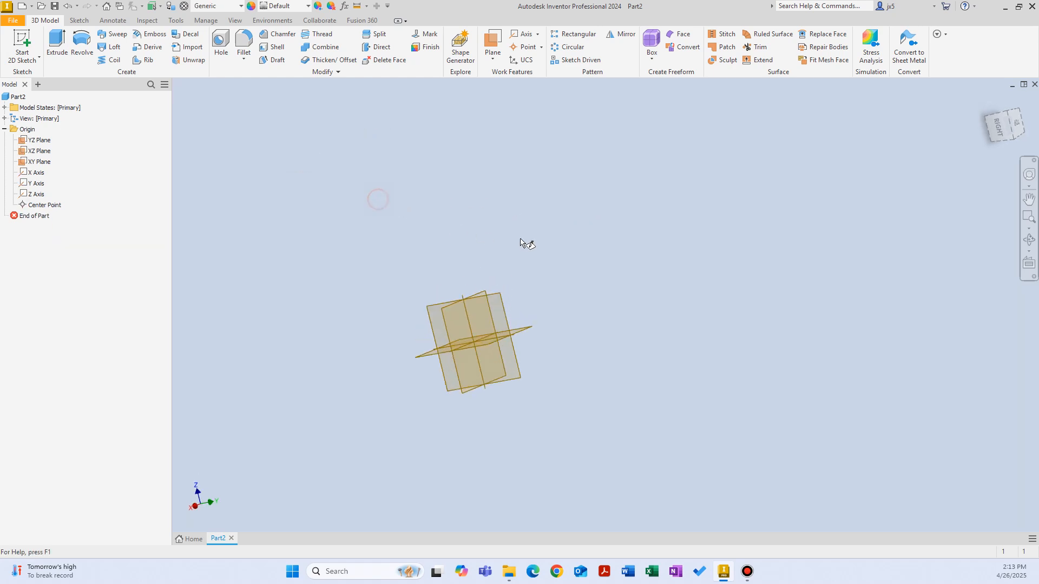
pyautogui.click(532, 159)
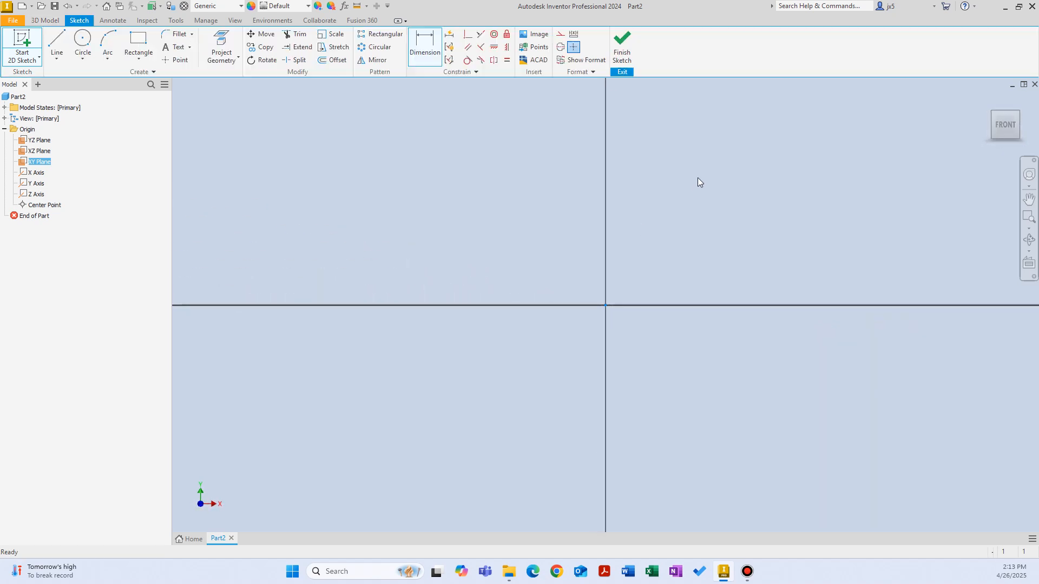
# Draw an upright two-point rectangle with its lower corner at the origin and finish the sketch
pyautogui.rightClick(557, 234)
pyautogui.click(615, 215)
pyautogui.click(420, 393)
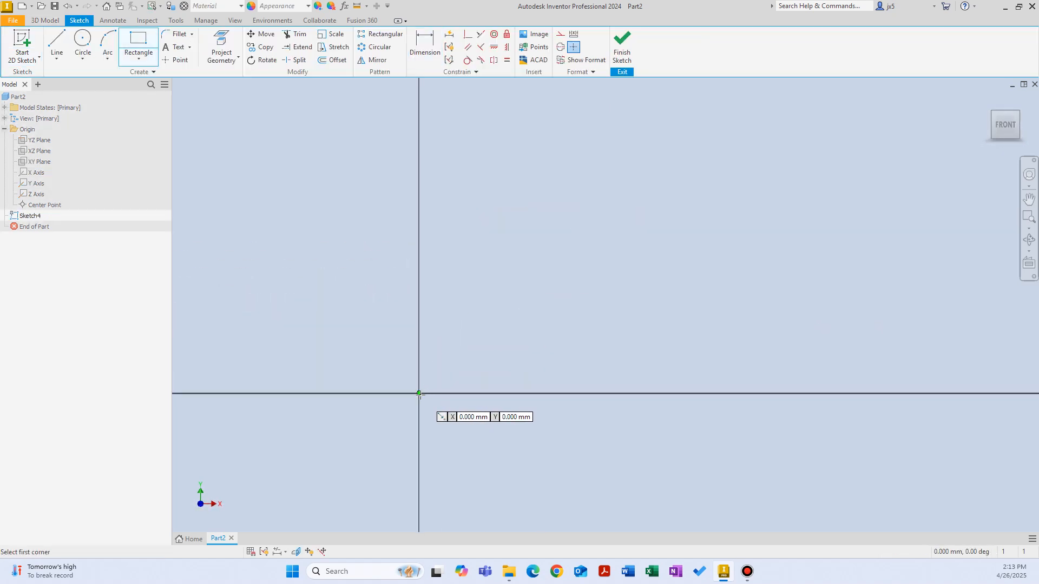
pyautogui.click(607, 146)
pyautogui.rightClick(541, 198)
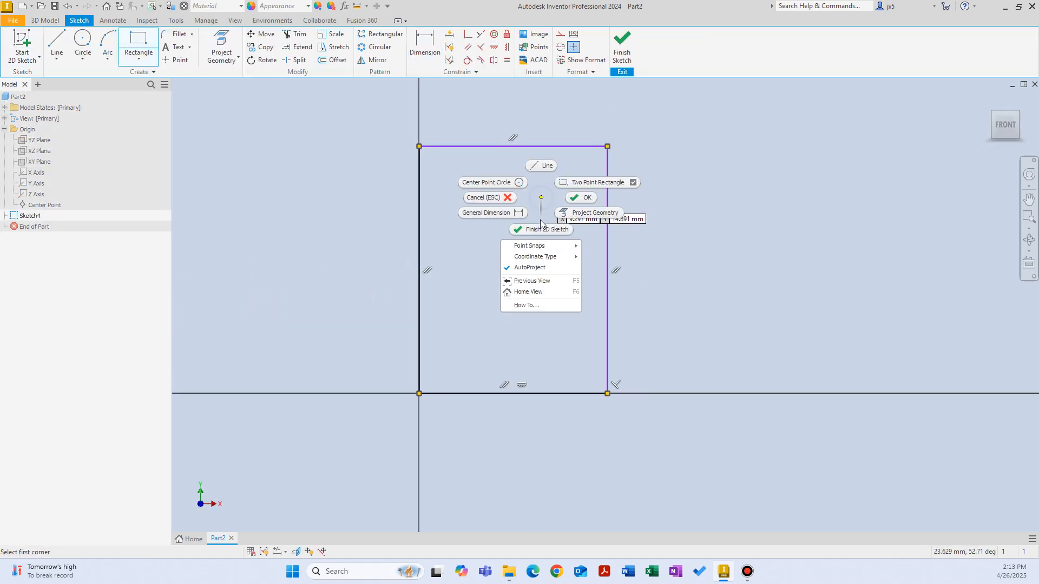
pyautogui.click(542, 227)
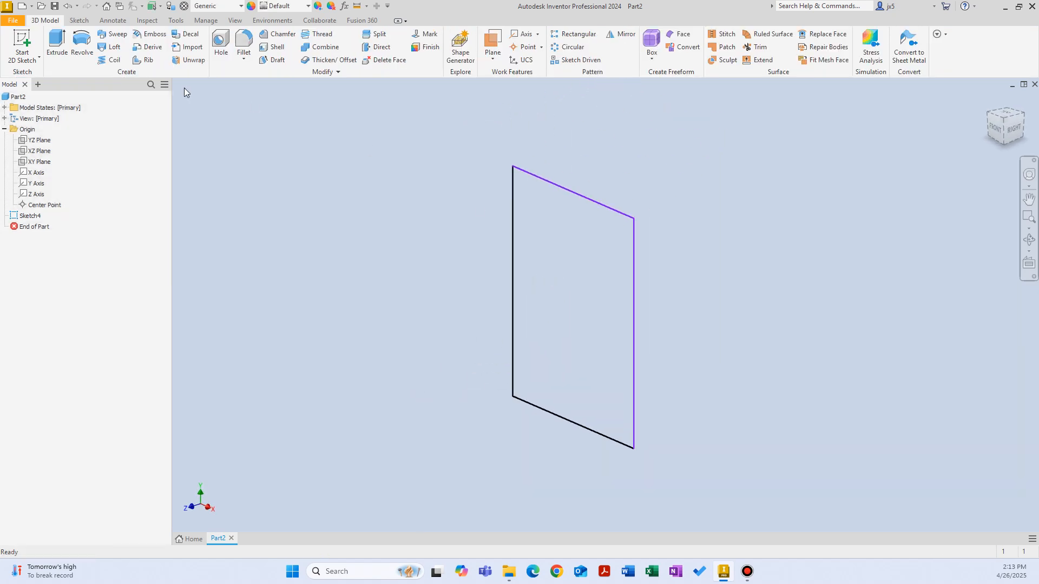
# Try revolving the rectangle 360 degrees about its vertical edge at the origin, try its upper edge as the axis, and cancel
pyautogui.click(82, 46)
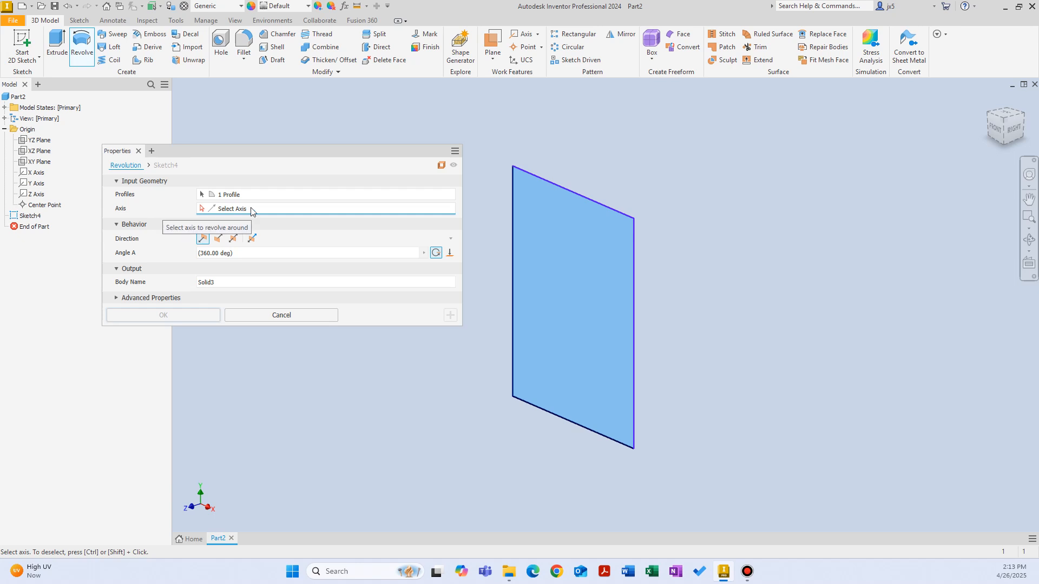
pyautogui.click(515, 251)
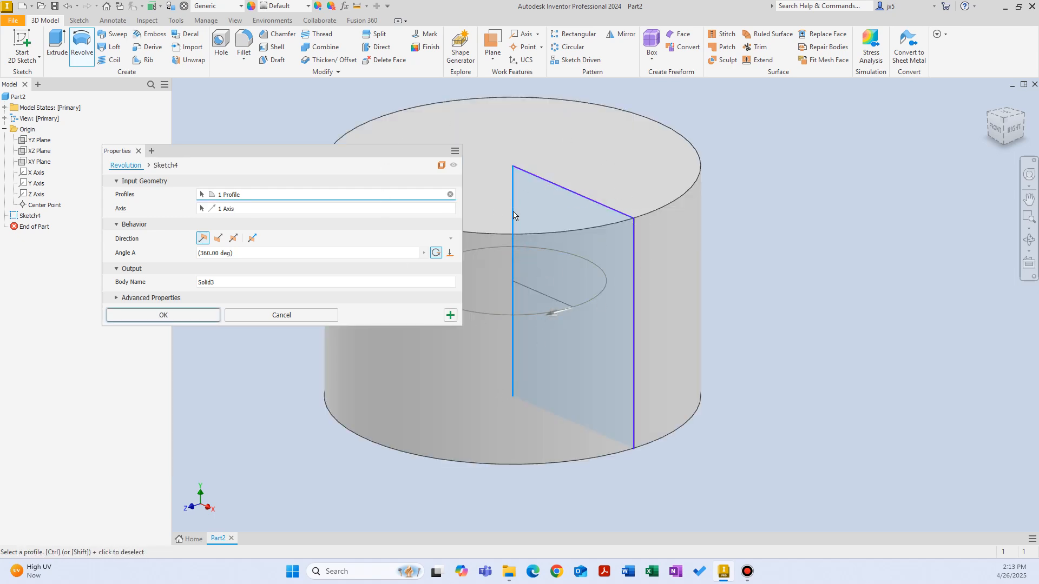
pyautogui.click(447, 209)
pyautogui.click(564, 193)
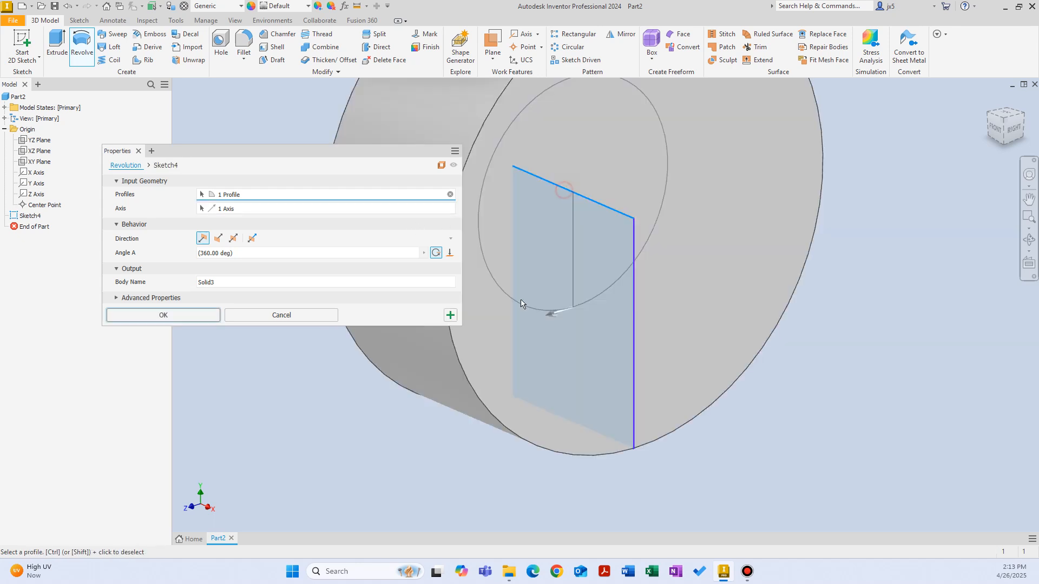
pyautogui.moveTo(549, 311); pyautogui.dragTo(607, 440, button='middle')
pyautogui.keyDown('shift'); pyautogui.moveTo(658, 341); pyautogui.dragTo(633, 288, button='middle'); pyautogui.keyUp('shift')
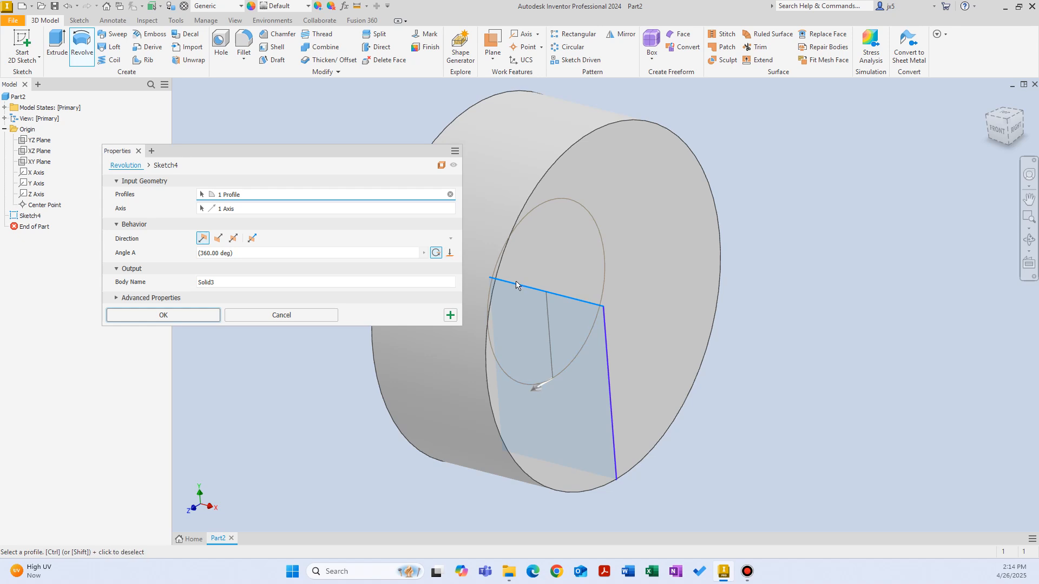
pyautogui.click(249, 314)
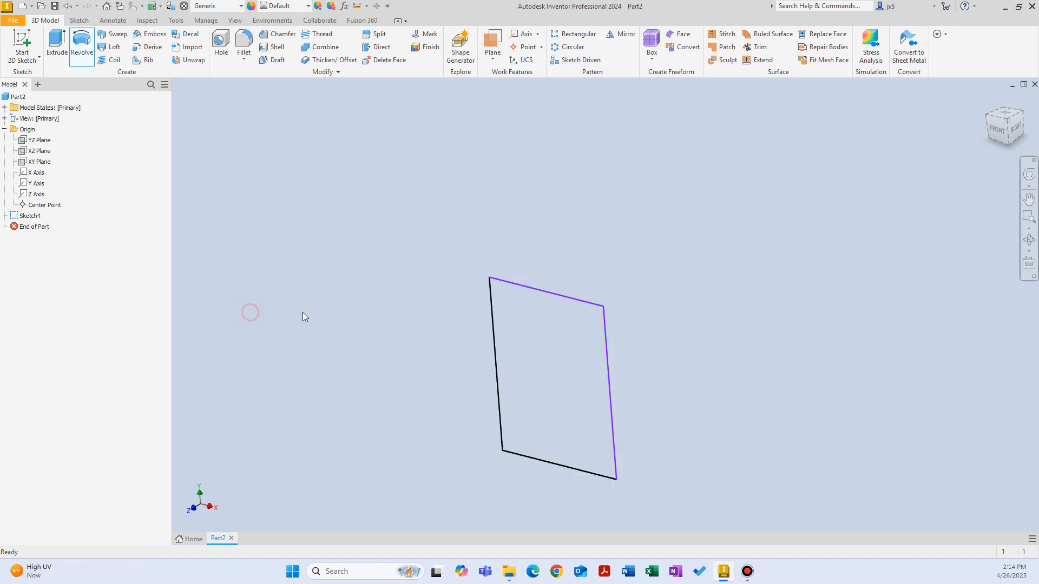
# Reopen the rectangle's sketch for editing and delete all of its lines
pyautogui.click(362, 256)
pyautogui.keyDown('shift'); pyautogui.moveTo(363, 255); pyautogui.dragTo(267, 221, button='middle'); pyautogui.keyUp('shift')
pyautogui.doubleClick(8, 217)
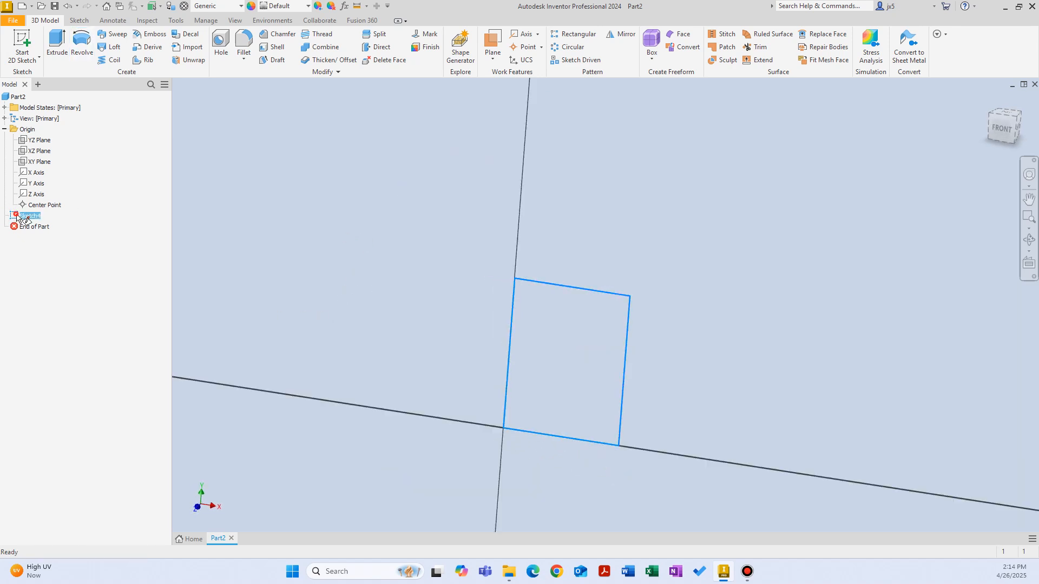
pyautogui.moveTo(789, 456); pyautogui.dragTo(693, 305)
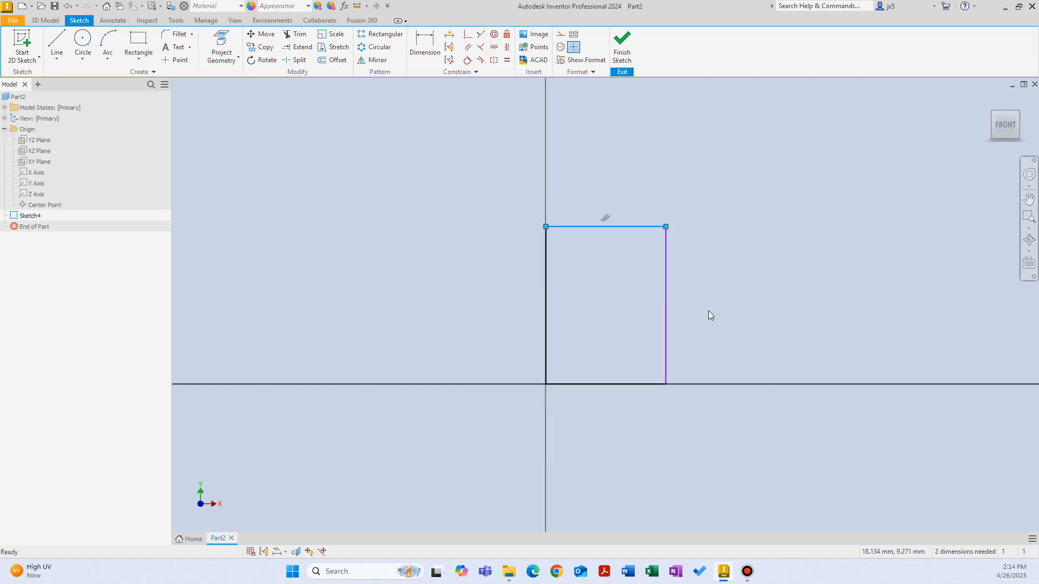
pyautogui.click(774, 345)
pyautogui.moveTo(693, 398); pyautogui.dragTo(646, 335)
pyautogui.press('Delete')
pyautogui.moveTo(612, 269); pyautogui.dragTo(518, 172)
pyautogui.press('Delete')
pyautogui.click(708, 261)
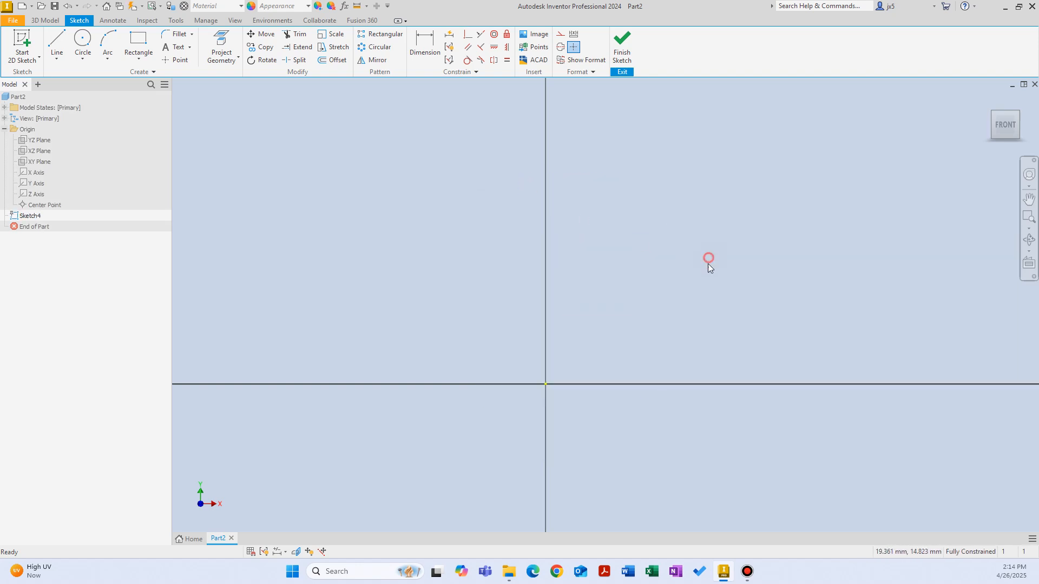
# Draw a two-point rectangle offset from the origin along the positive X axis, with its lower edge on that axis, and finish the sketch
pyautogui.moveTo(683, 292); pyautogui.dragTo(540, 291, button='middle')
pyautogui.rightClick(666, 274)
pyautogui.click(705, 253)
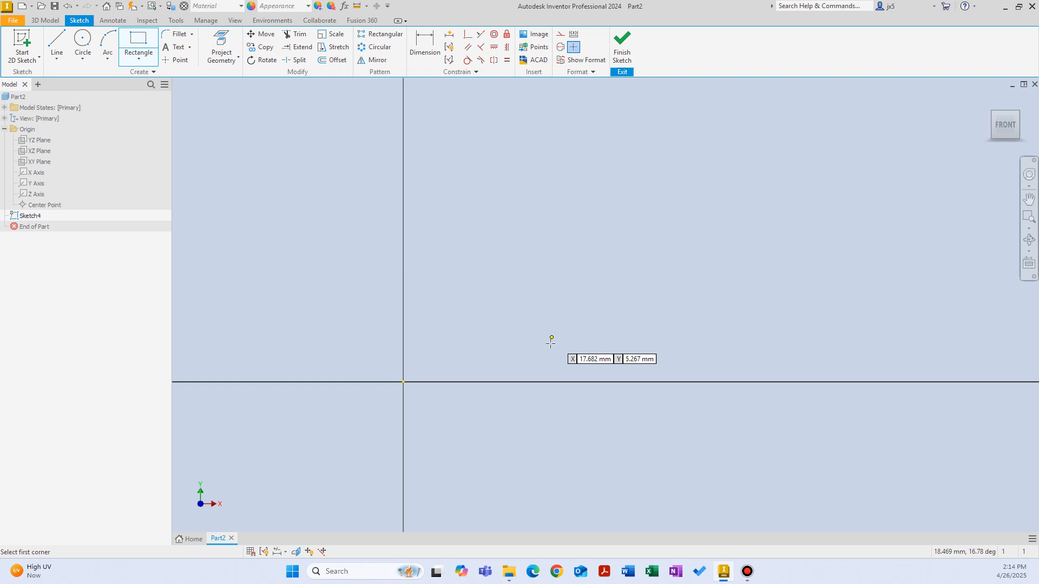
pyautogui.click(543, 382)
pyautogui.click(748, 165)
pyautogui.rightClick(651, 232)
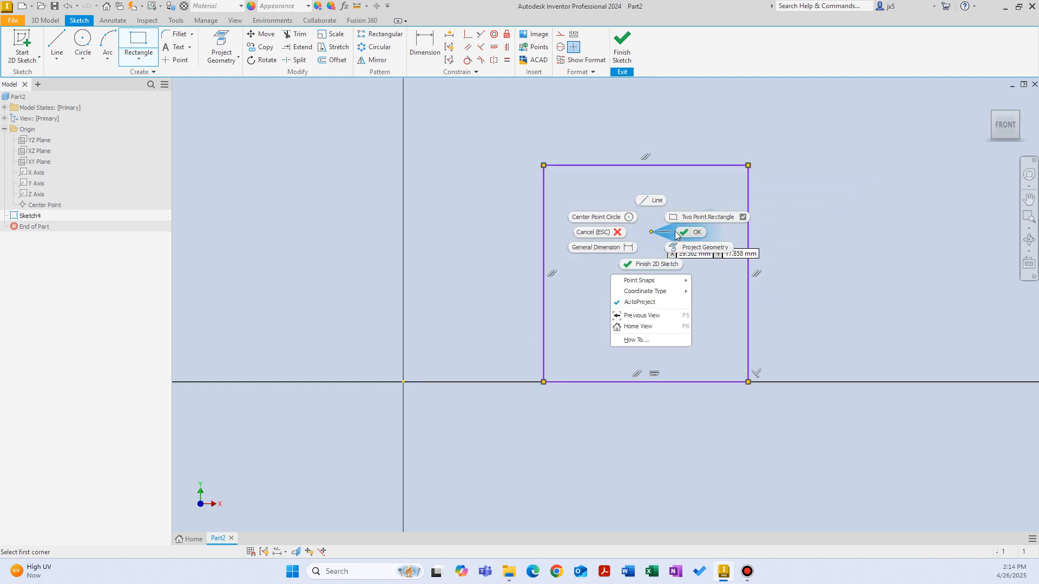
pyautogui.click(652, 264)
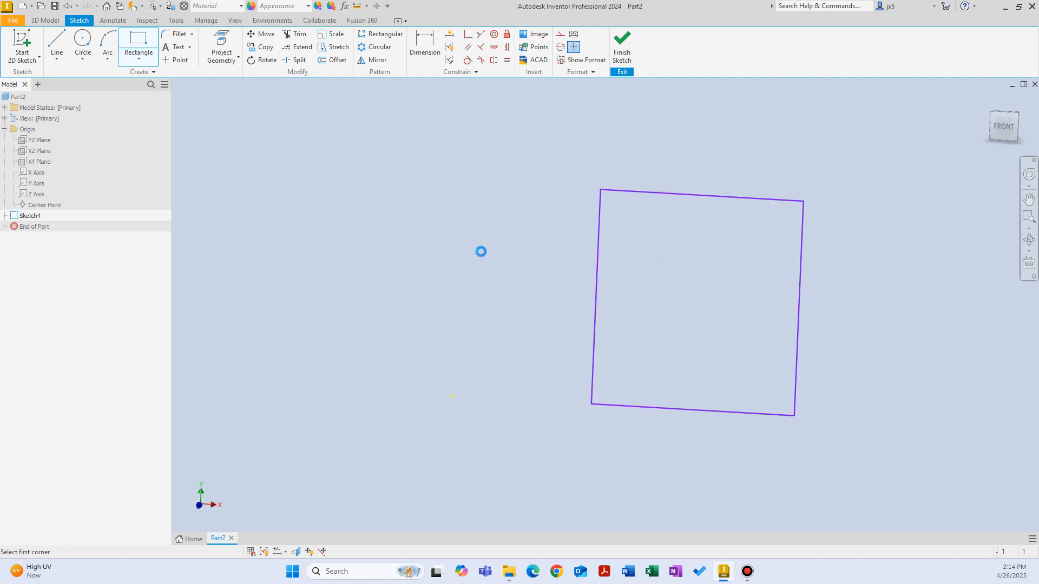
# Reopen the rectangle's sketch and draw a vertical line upward from the origin beside the rectangle
pyautogui.doubleClick(28, 216)
pyautogui.rightClick(483, 235)
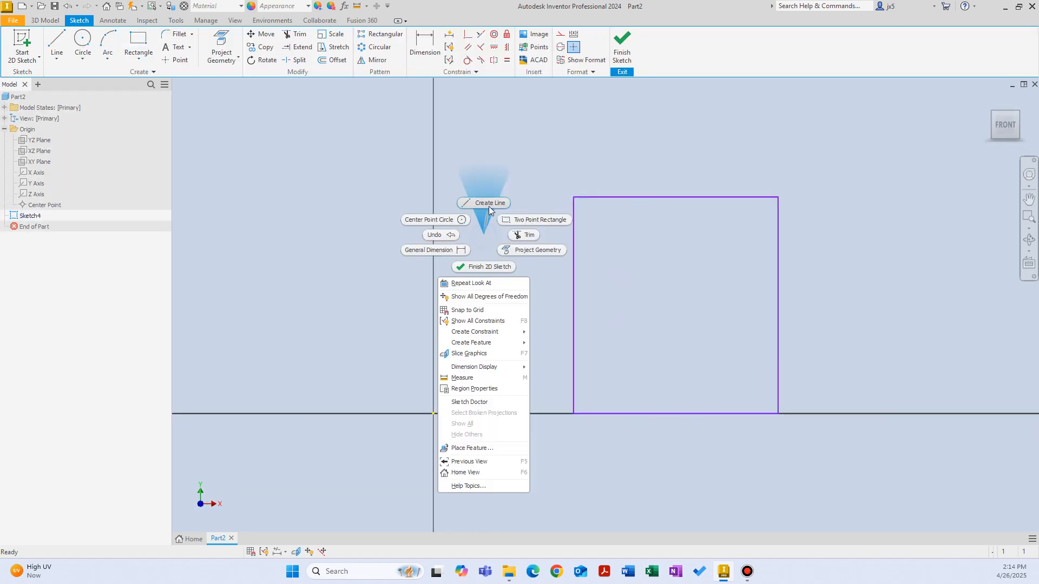
pyautogui.click(489, 206)
pyautogui.click(432, 413)
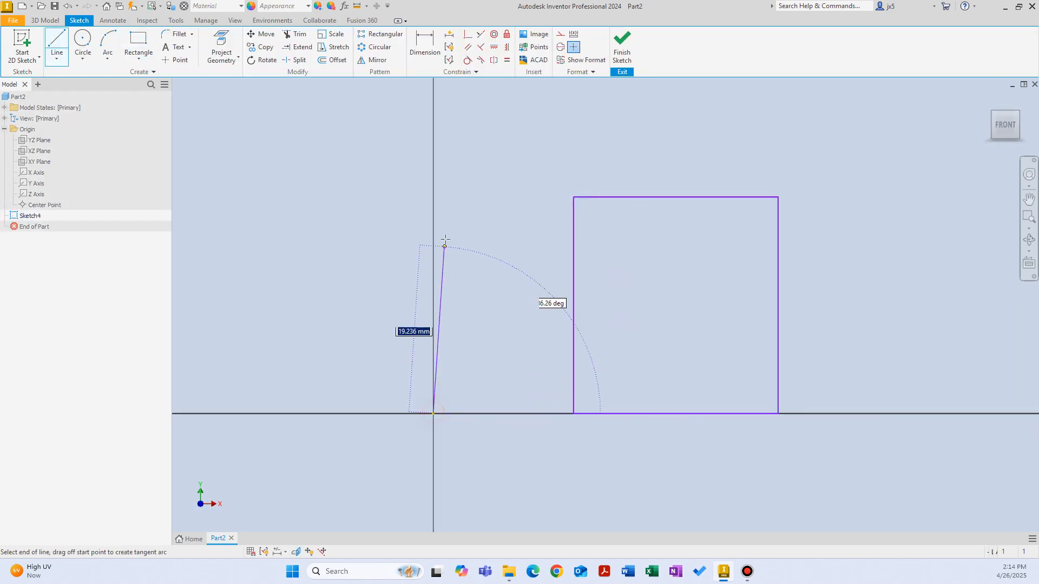
pyautogui.rightClick(487, 187)
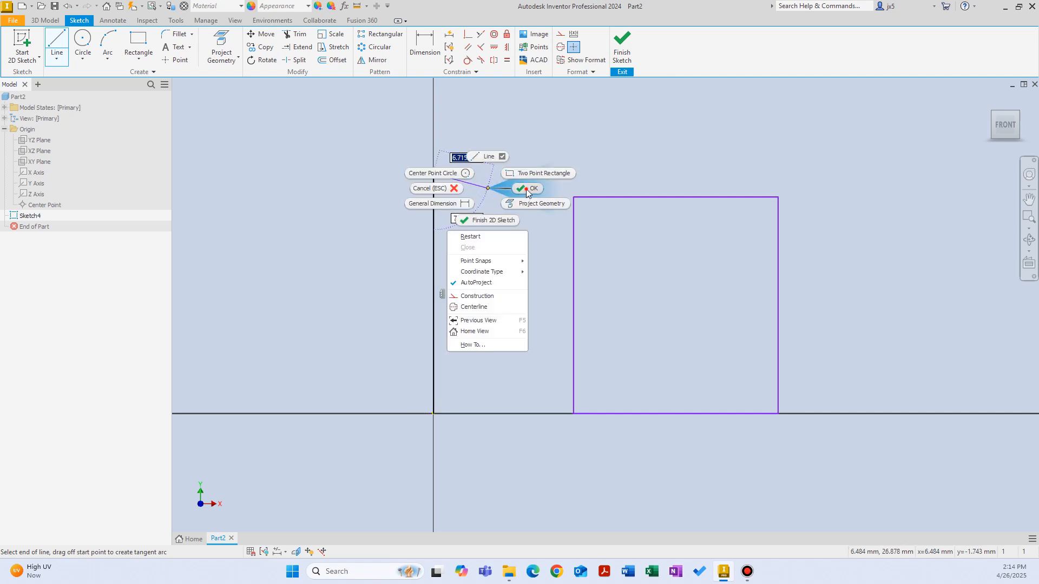
pyautogui.click(525, 188)
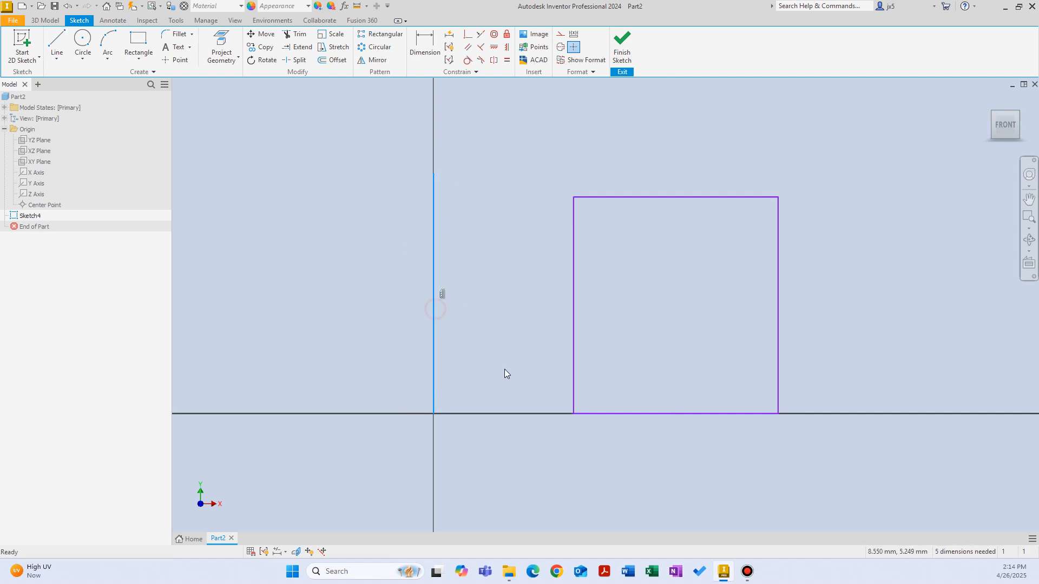
# Convert the vertical line at the origin to construction geometry and finish the sketch
pyautogui.rightClick(490, 225)
pyautogui.click(512, 243)
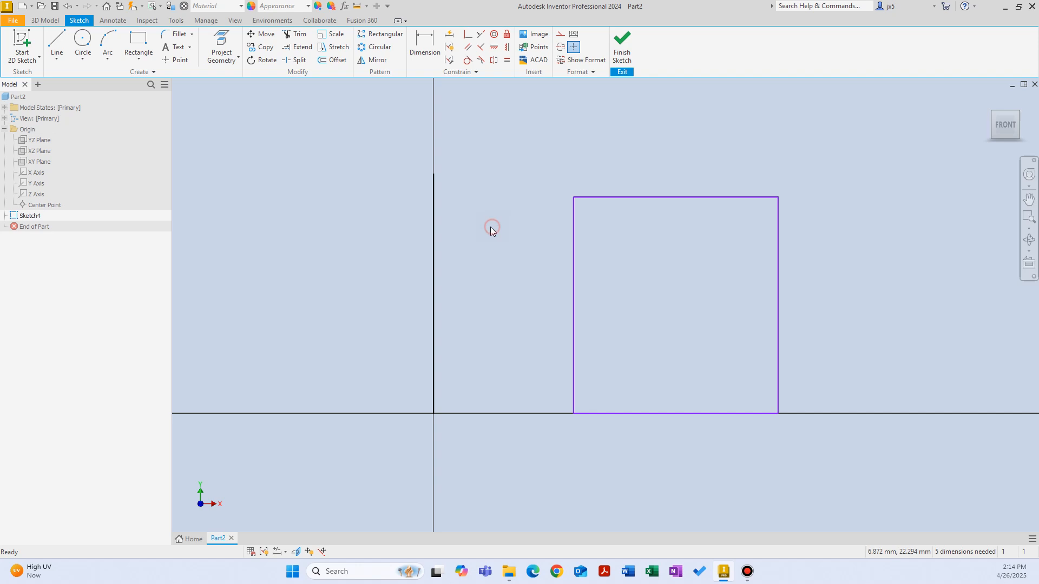
pyautogui.click(434, 227)
pyautogui.rightClick(471, 219)
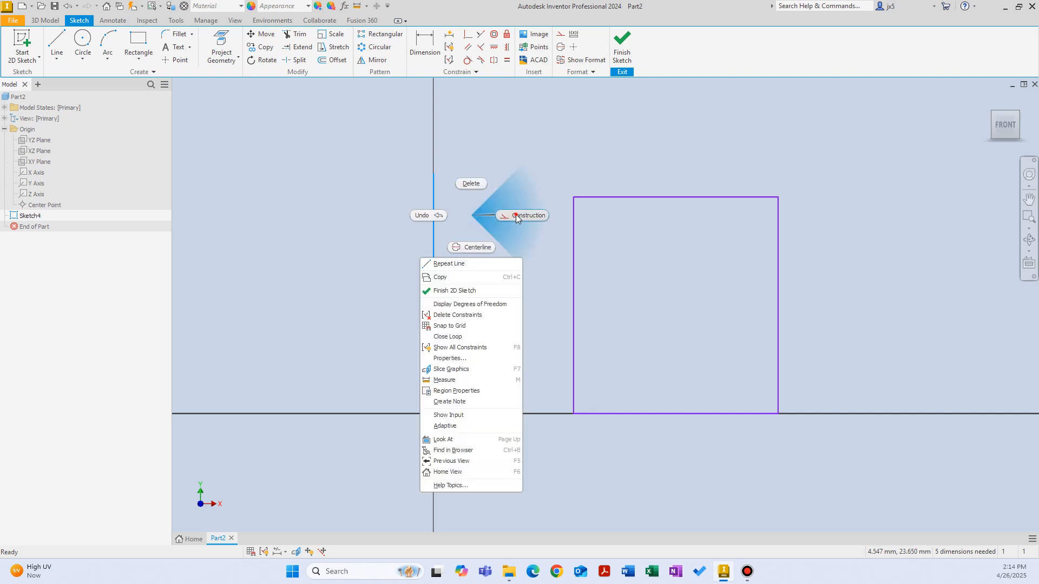
pyautogui.click(515, 214)
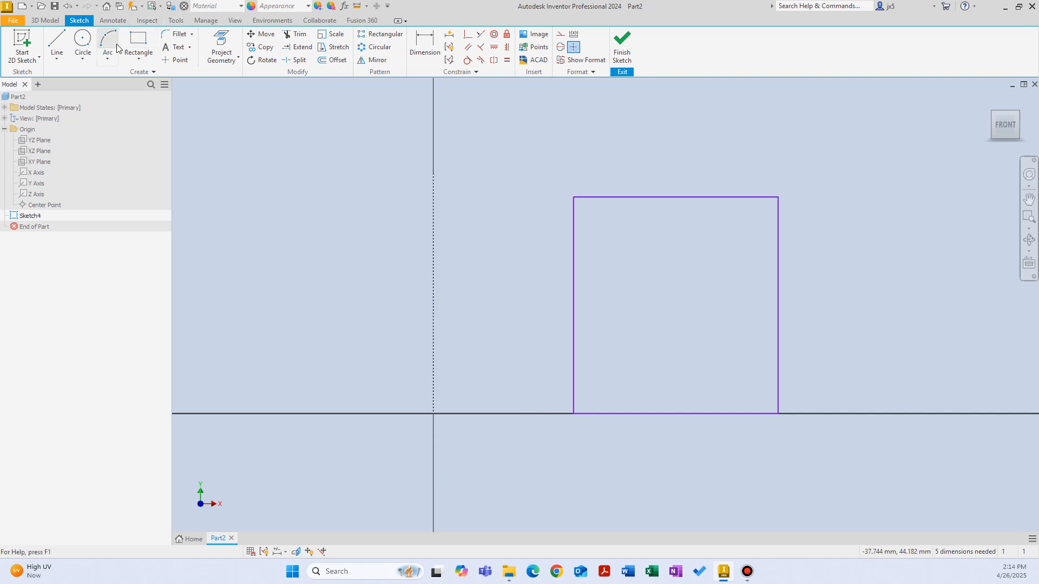
pyautogui.click(617, 49)
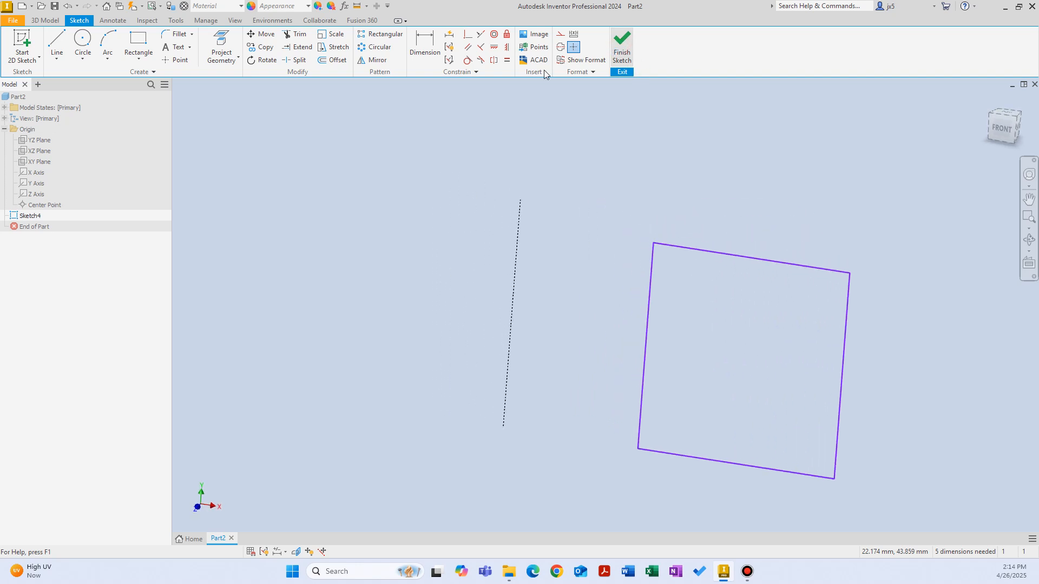
# Revolve the offset rectangle 360 degrees about the construction line to form a ring with a central hole
pyautogui.click(82, 43)
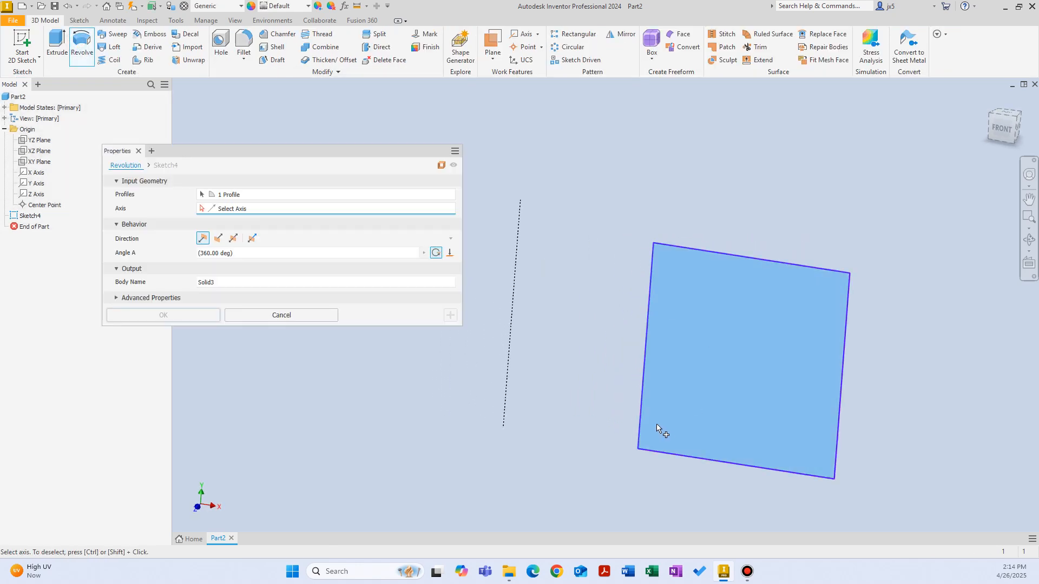
pyautogui.click(267, 208)
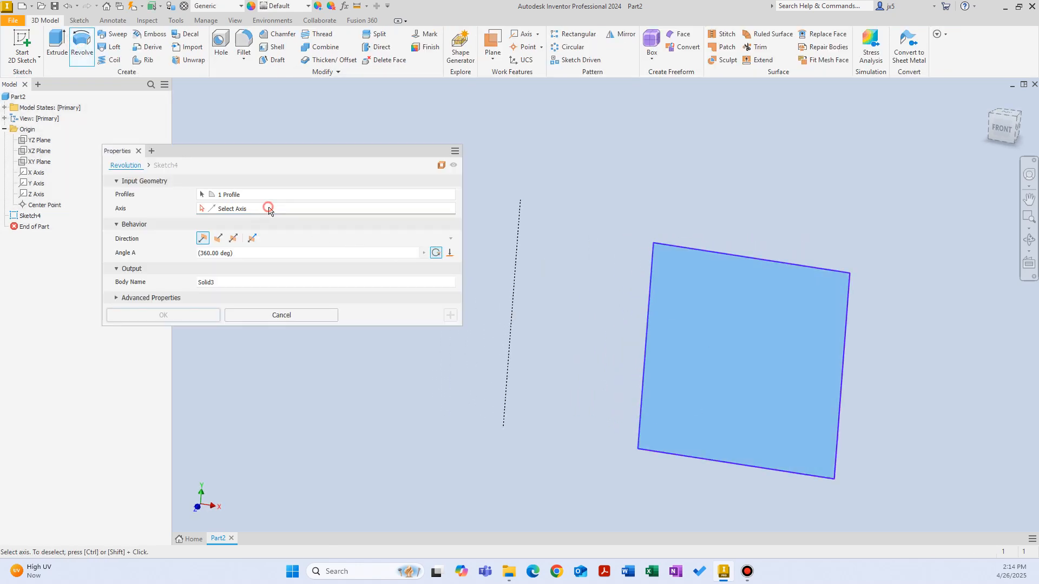
pyautogui.click(514, 274)
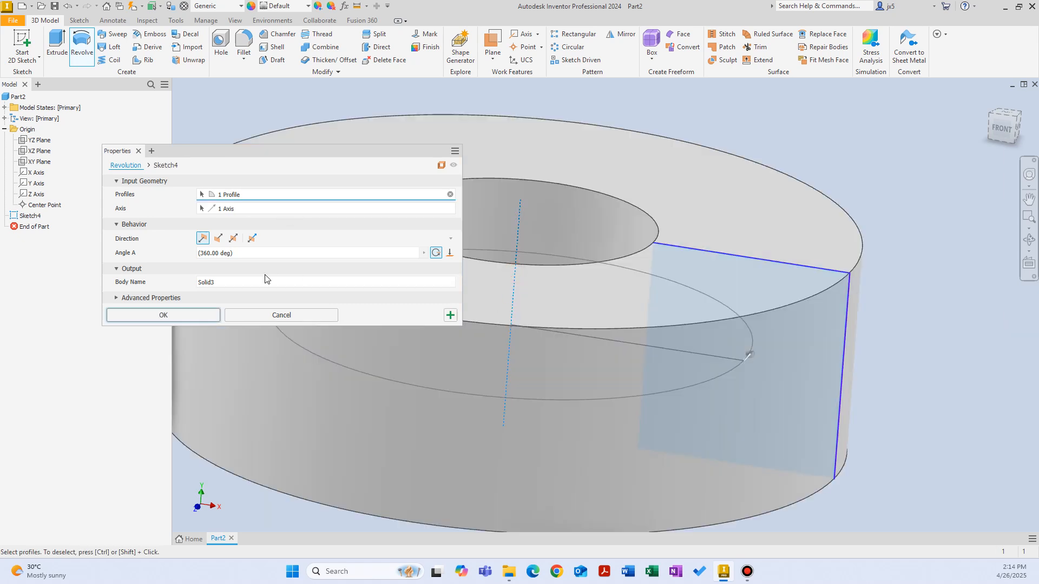
pyautogui.click(209, 315)
pyautogui.scroll(-3, 629, 253)
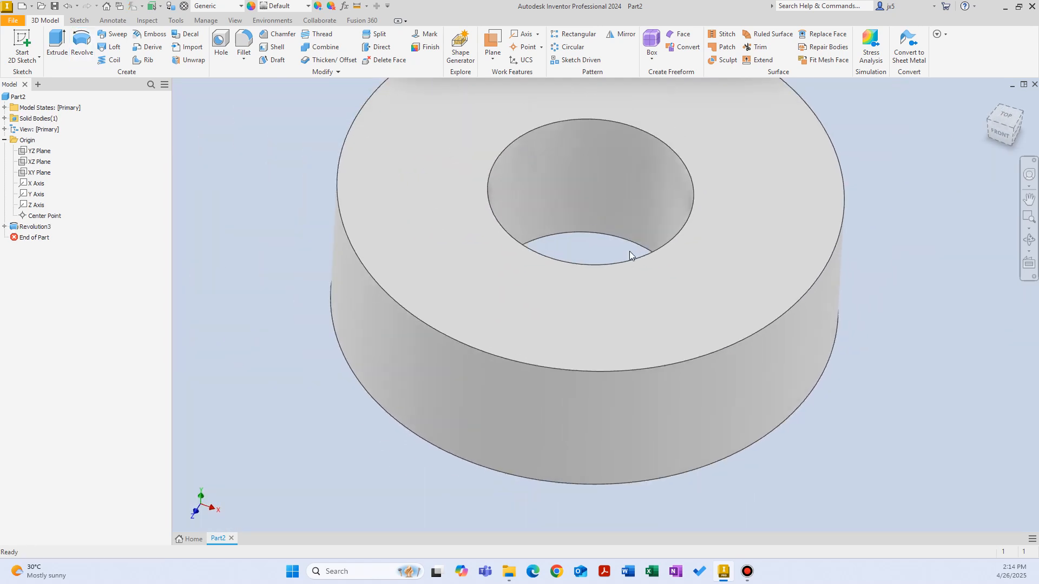
pyautogui.keyDown('shift'); pyautogui.moveTo(629, 252); pyautogui.dragTo(737, 317, button='middle'); pyautogui.keyUp('shift')
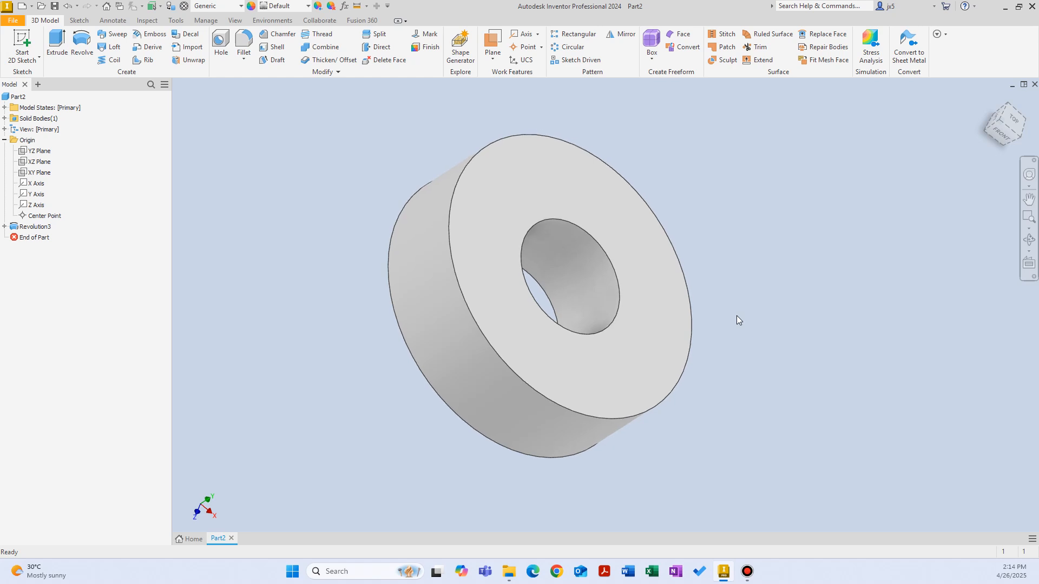
pyautogui.scroll(2, 589, 322)
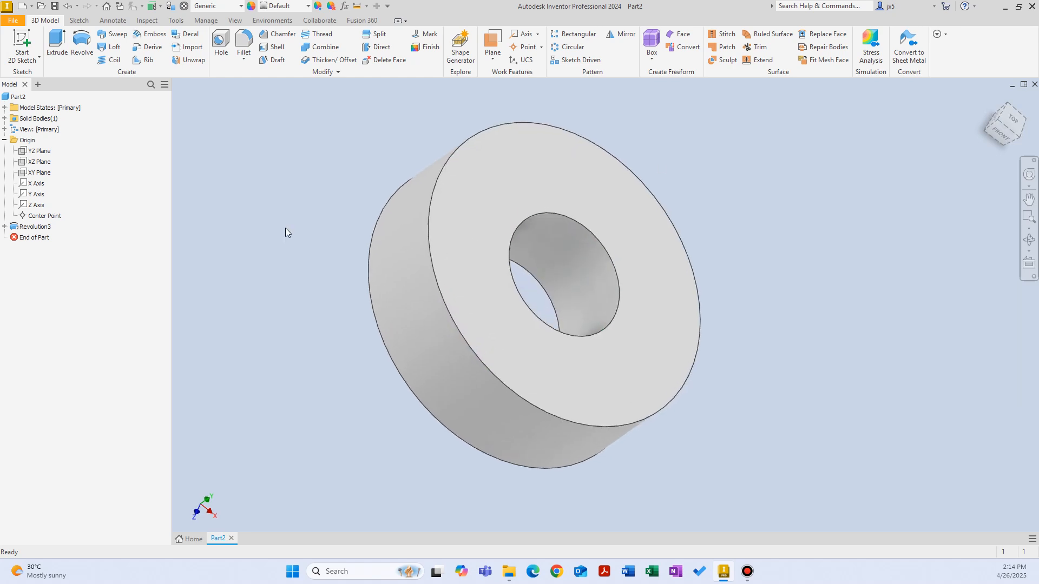
# Open the ring revolution's sketch for editing and show its profile and construction line straight on from the front
pyautogui.click(4, 226)
pyautogui.doubleClick(39, 237)
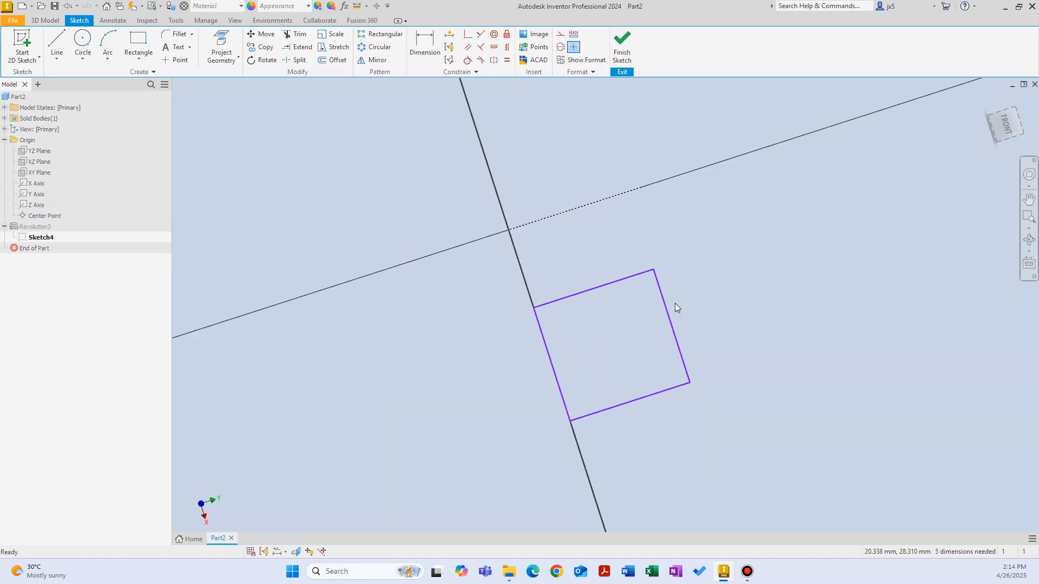
pyautogui.keyDown('shift'); pyautogui.moveTo(675, 304); pyautogui.dragTo(493, 291, button='middle'); pyautogui.keyUp('shift')
pyautogui.click(475, 291)
pyautogui.click(1014, 124)
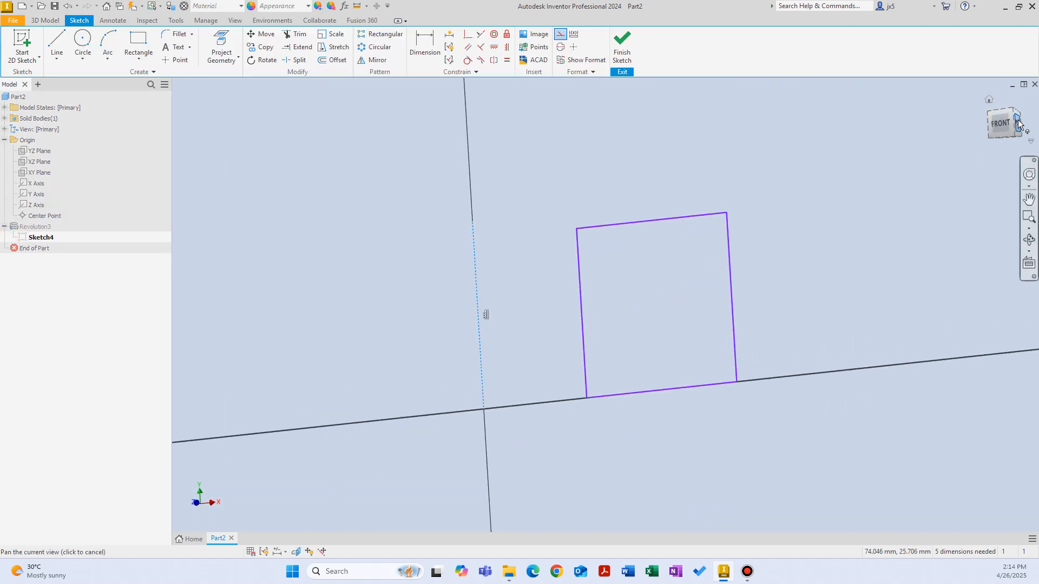
pyautogui.click(1001, 127)
pyautogui.scroll(4, 876, 312)
pyautogui.moveTo(813, 309); pyautogui.dragTo(669, 304, button='right')
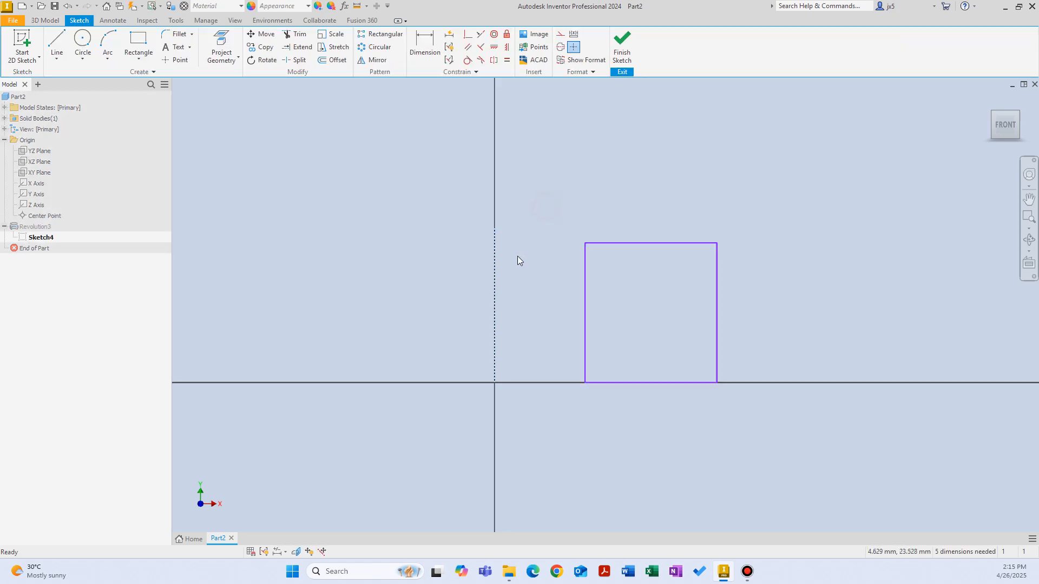
# Finish editing the ring's sketch and delete the ring revolution along with its sketch
pyautogui.click(499, 265)
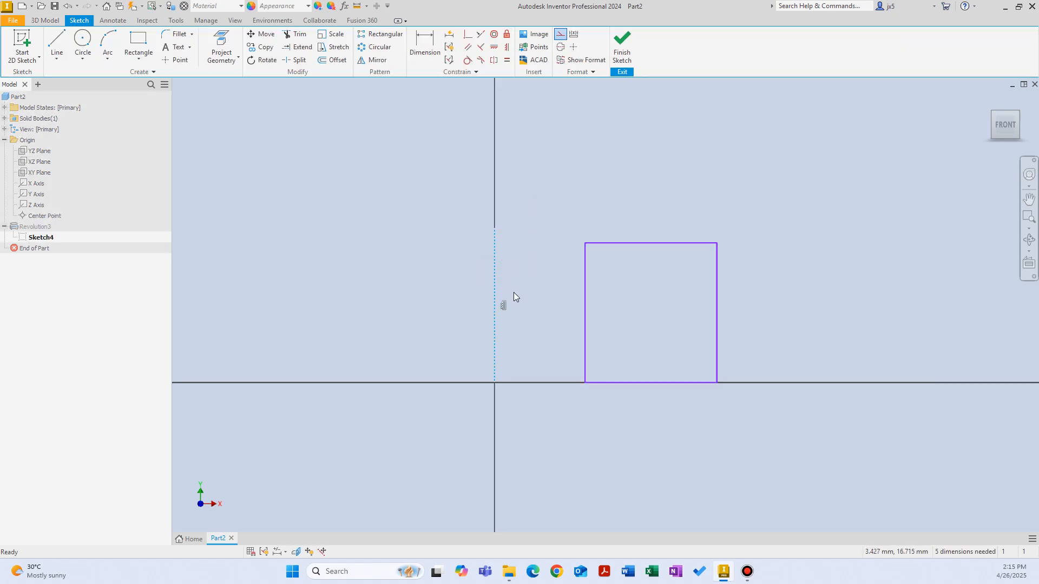
pyautogui.click(621, 49)
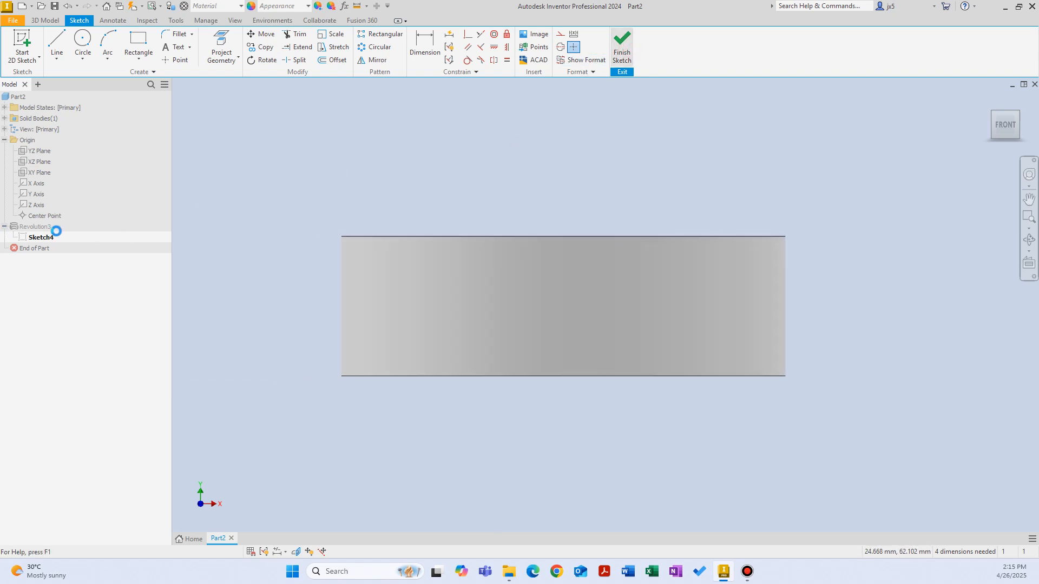
pyautogui.click(903, 177)
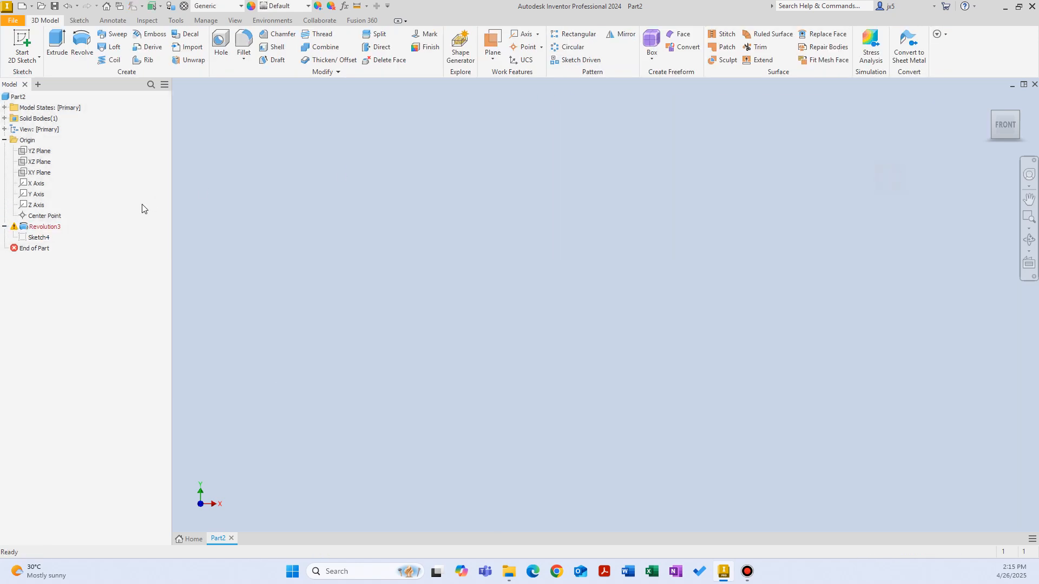
pyautogui.click(43, 227)
pyautogui.press('Delete')
pyautogui.click(300, 198)
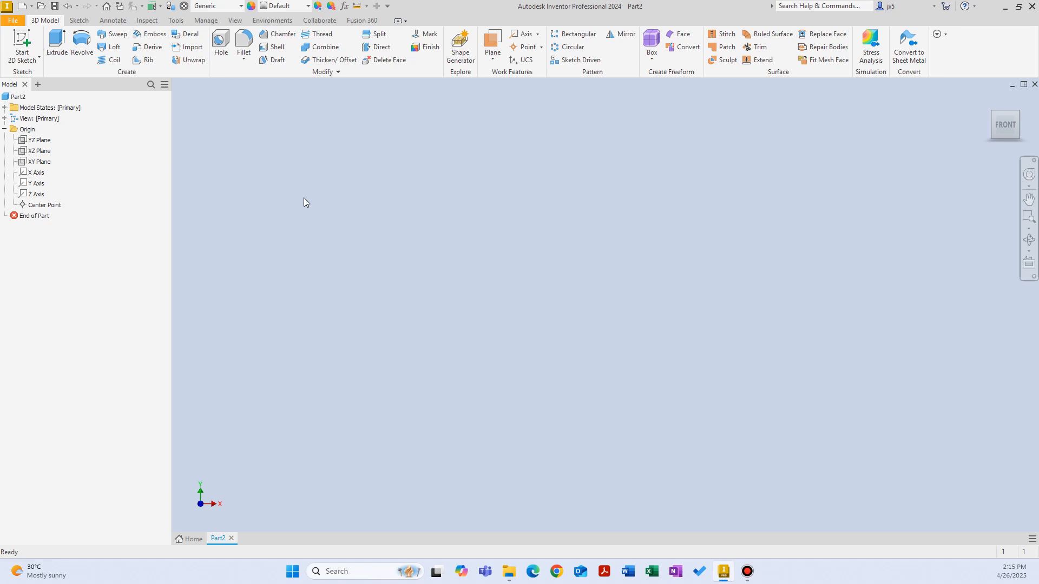
# Start a new sketch on the XY plane and draw a two-point rectangle resting on the horizontal axis, offset in +X from the origin
pyautogui.rightClick(310, 186)
pyautogui.click(313, 216)
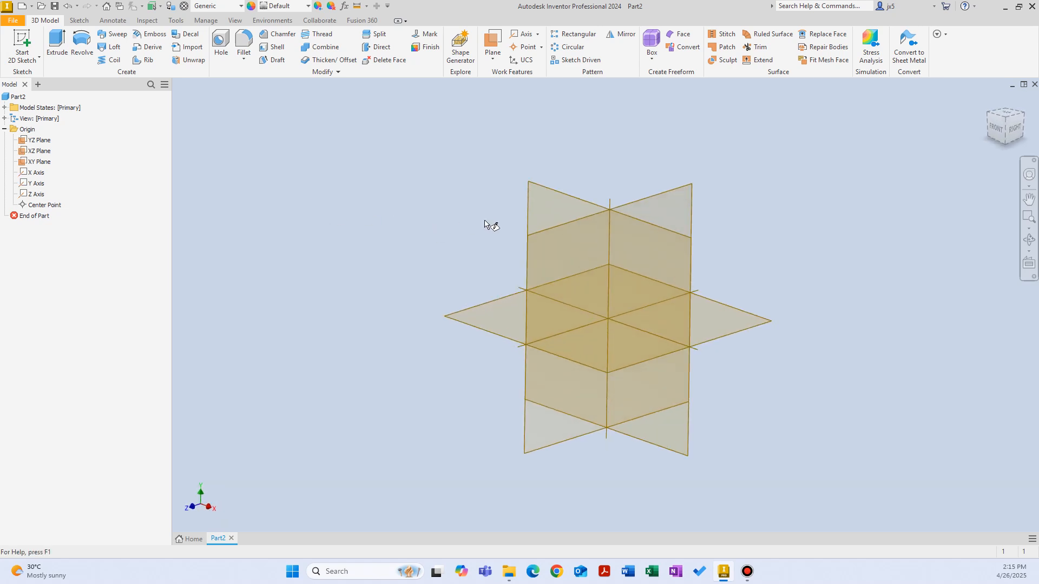
pyautogui.click(536, 158)
pyautogui.rightClick(666, 219)
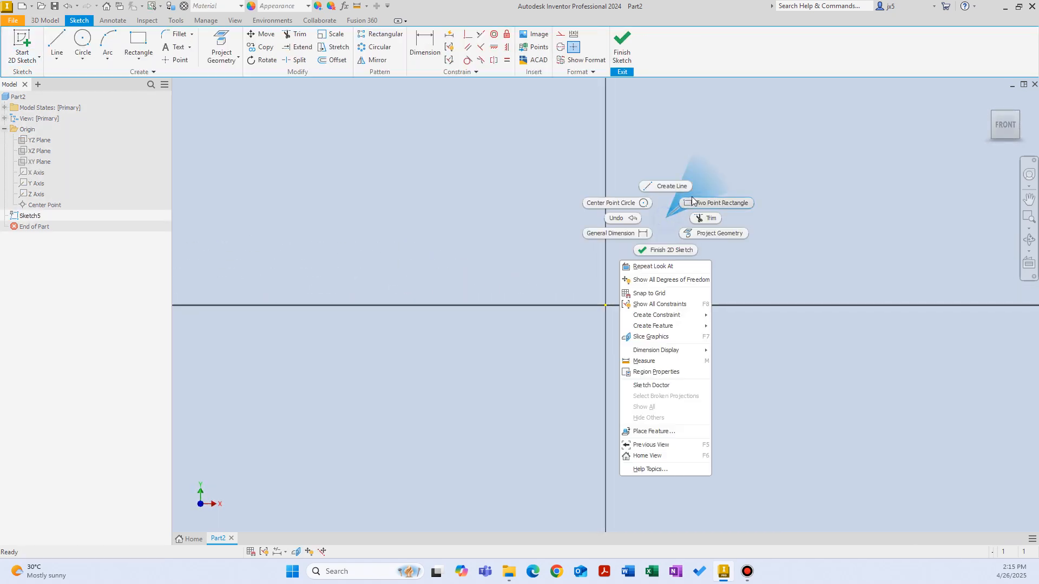
pyautogui.click(692, 202)
pyautogui.click(676, 305)
pyautogui.click(860, 119)
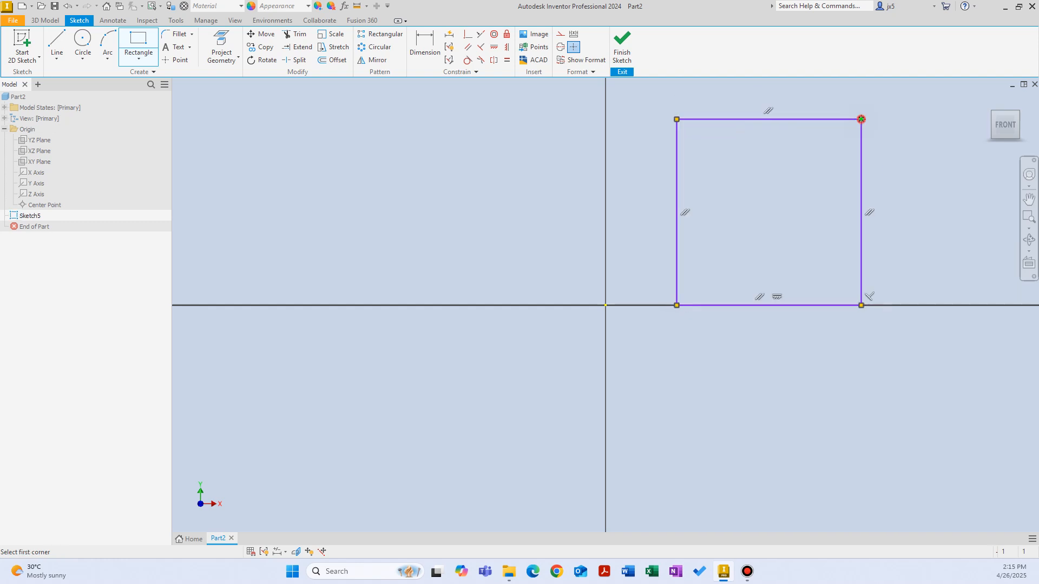
pyautogui.rightClick(782, 148)
pyautogui.click(822, 149)
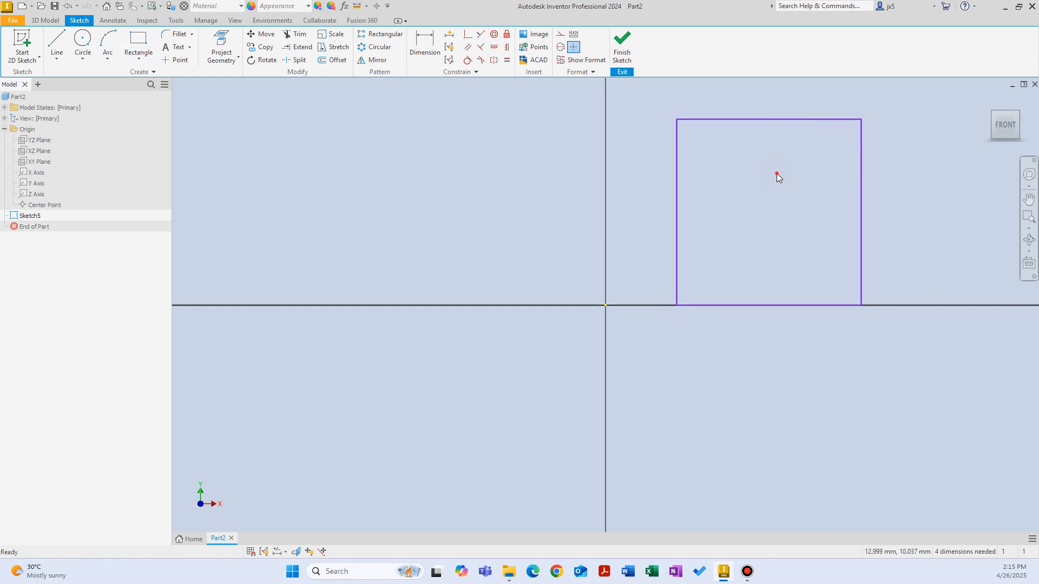
# Draw a vertical line about 14 mm long upward from the origin, beside the rectangle
pyautogui.rightClick(515, 167)
pyautogui.click(514, 135)
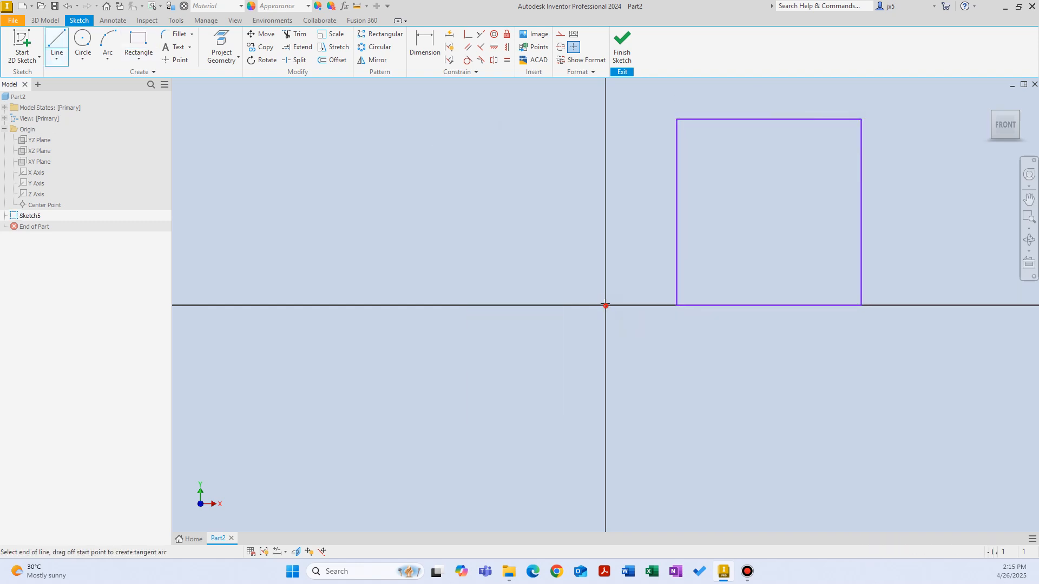
pyautogui.click(605, 305)
pyautogui.click(605, 124)
pyautogui.rightClick(490, 144)
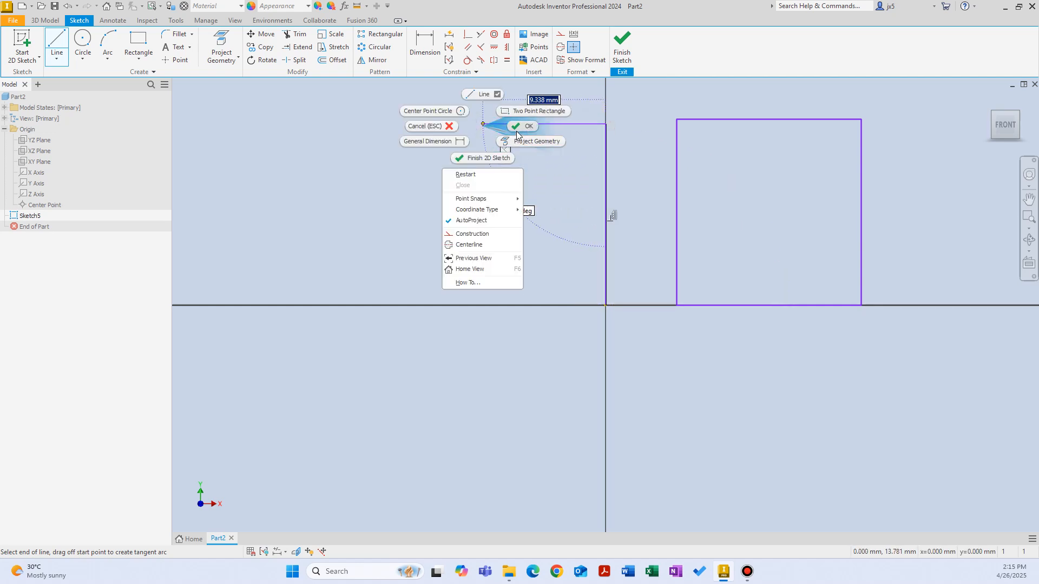
pyautogui.click(523, 145)
# Change the vertical line at the origin to a centerline and finish the sketch
pyautogui.click(605, 151)
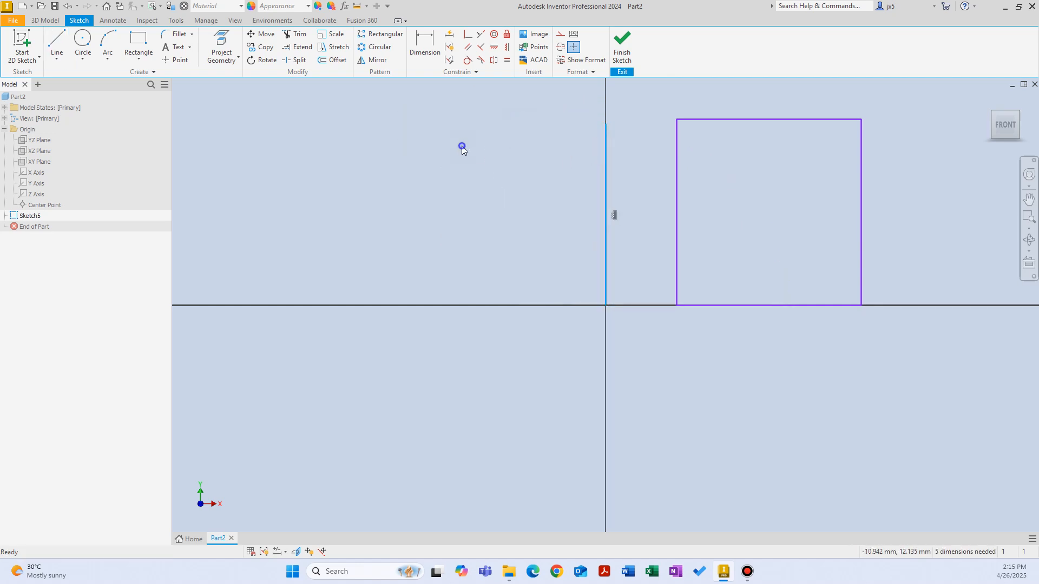
pyautogui.rightClick(461, 146)
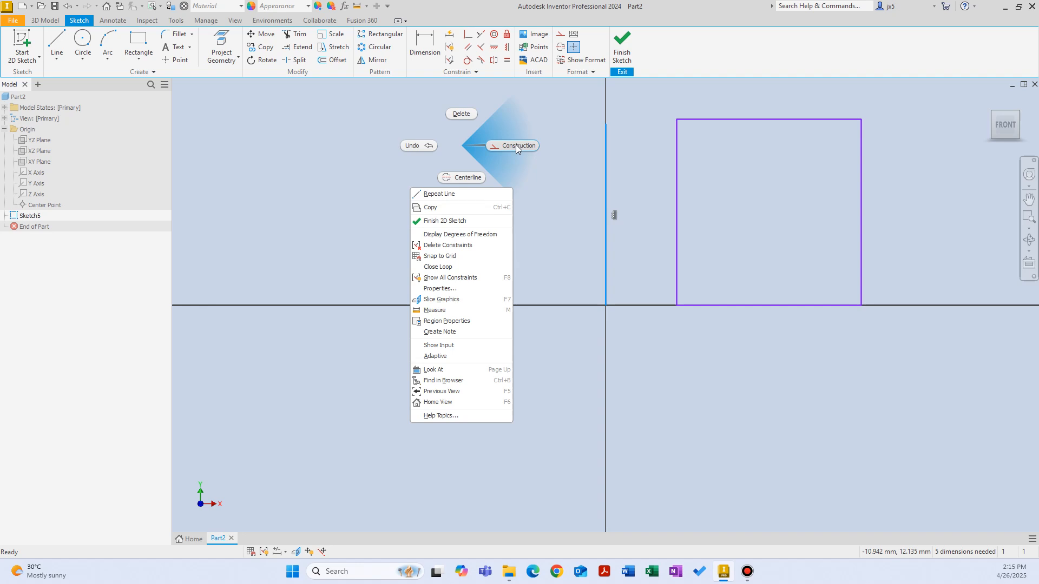
pyautogui.click(471, 177)
pyautogui.click(470, 195)
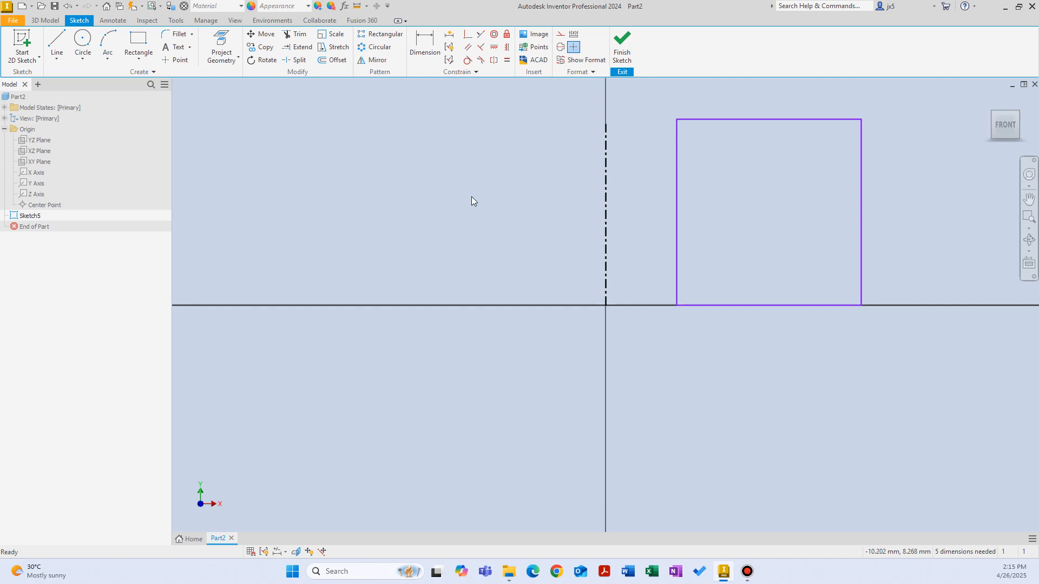
pyautogui.click(622, 46)
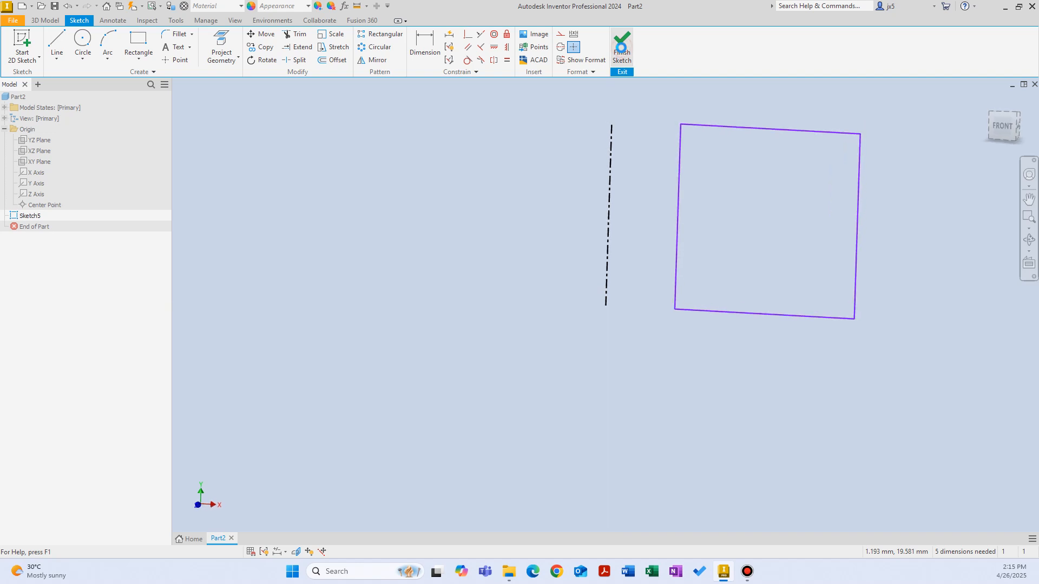
# Preview a 360-degree Revolve of the rectangle about the centerline and cancel the command
pyautogui.click(81, 46)
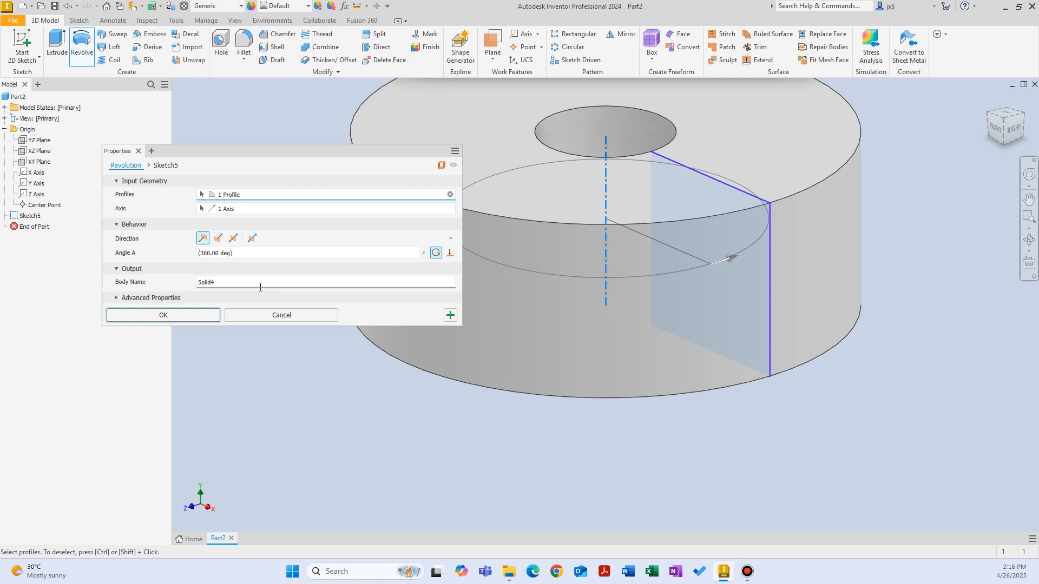
pyautogui.click(236, 313)
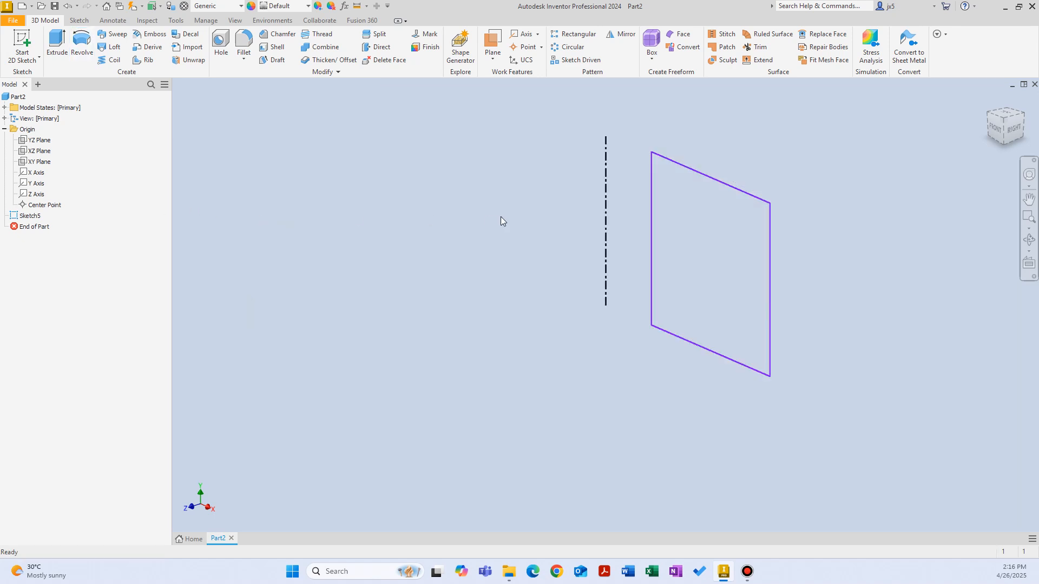
pyautogui.click(605, 185)
# Reopen the rectangle's sketch, change the centerline to a plain construction line, and finish the sketch
pyautogui.doubleClick(16, 217)
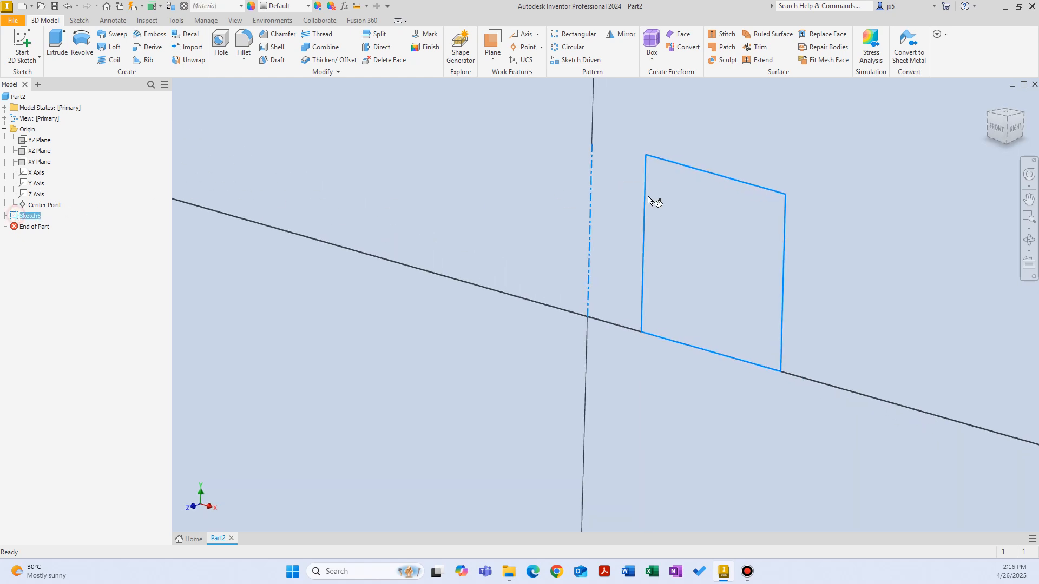
pyautogui.rightClick(536, 158)
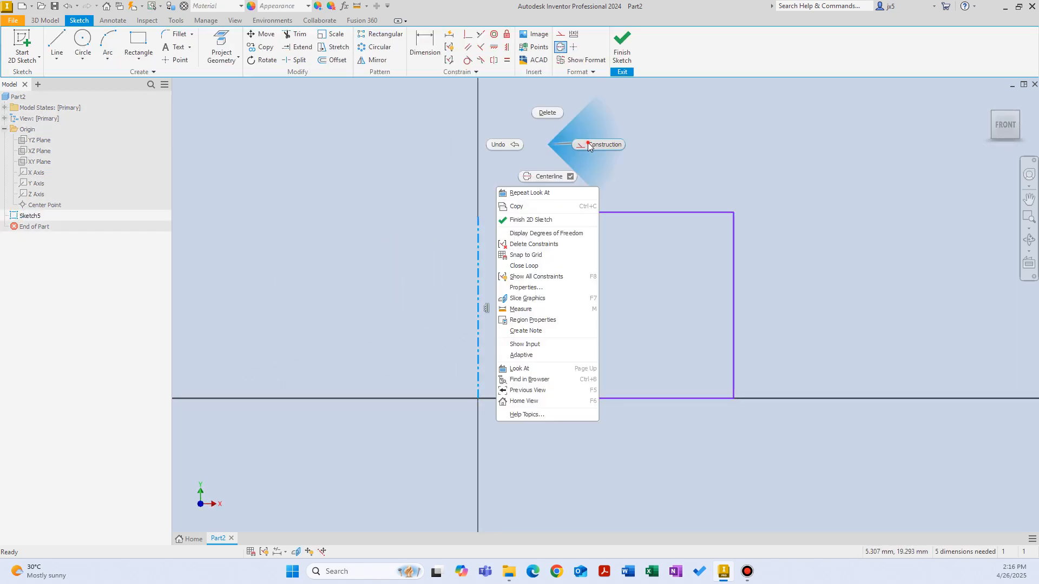
pyautogui.click(584, 141)
pyautogui.rightClick(577, 160)
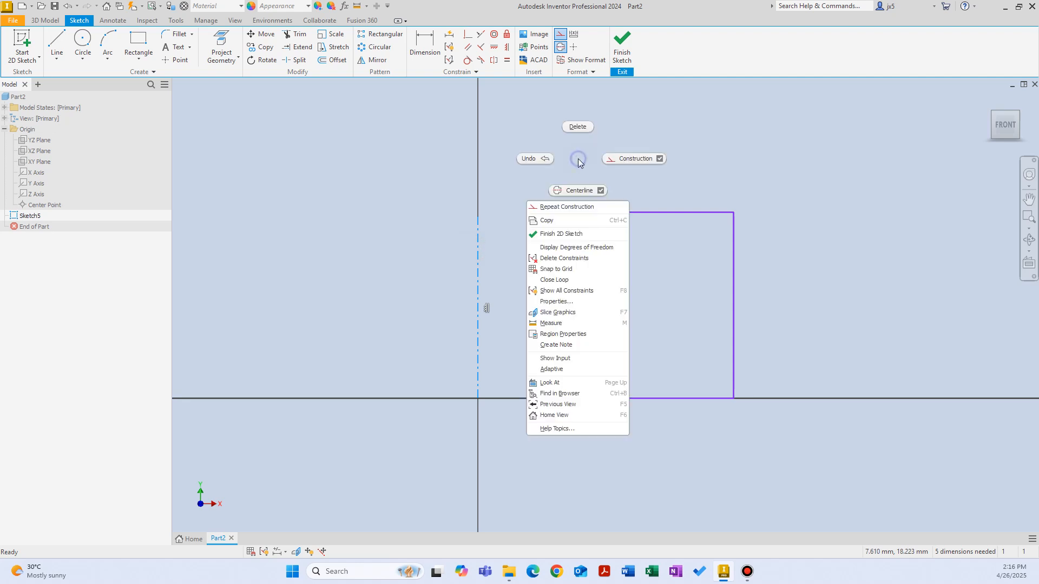
pyautogui.click(581, 190)
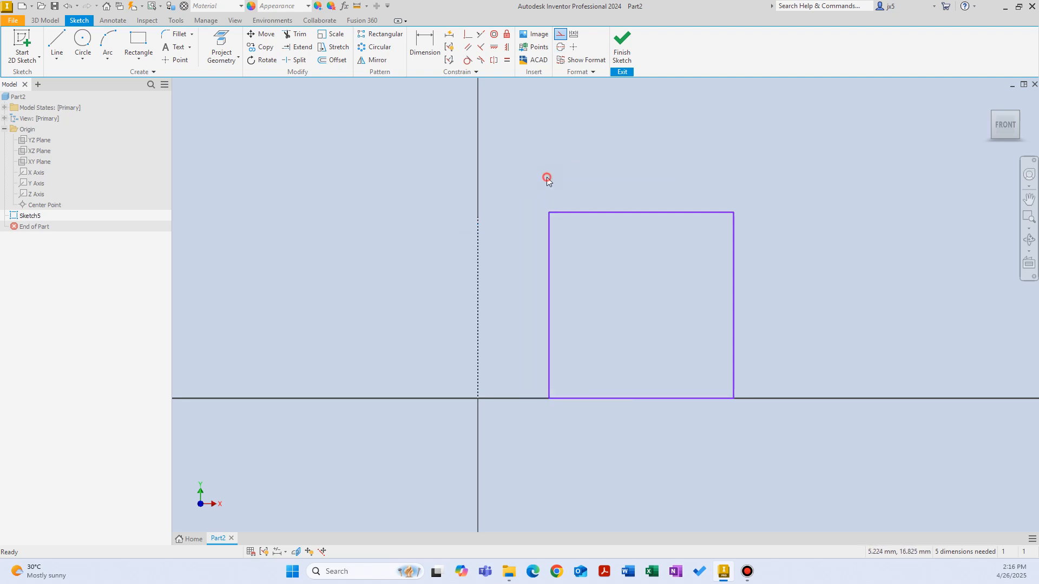
pyautogui.click(560, 156)
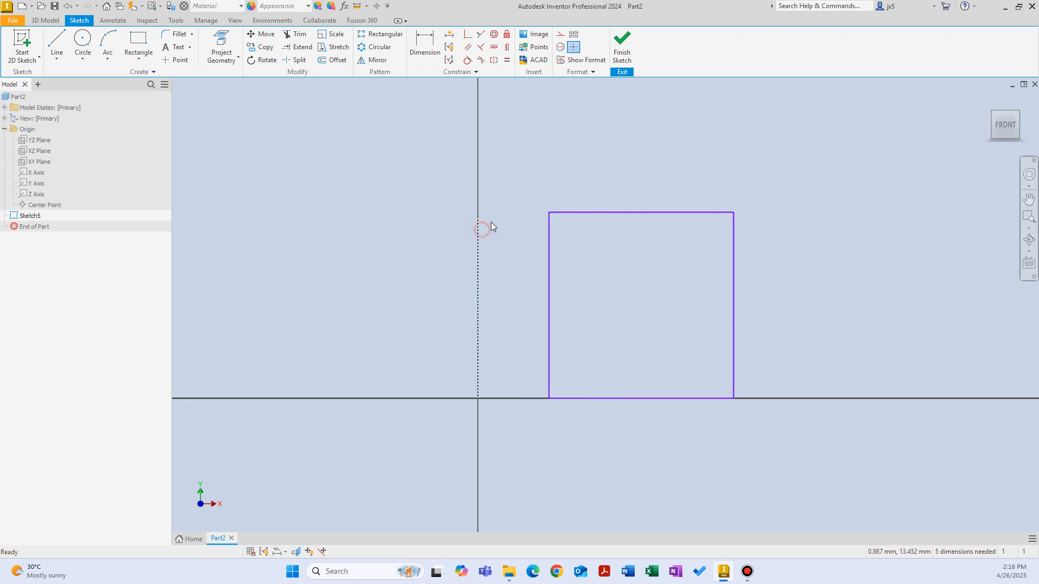
pyautogui.click(478, 228)
pyautogui.click(583, 157)
pyautogui.click(478, 226)
pyautogui.rightClick(530, 156)
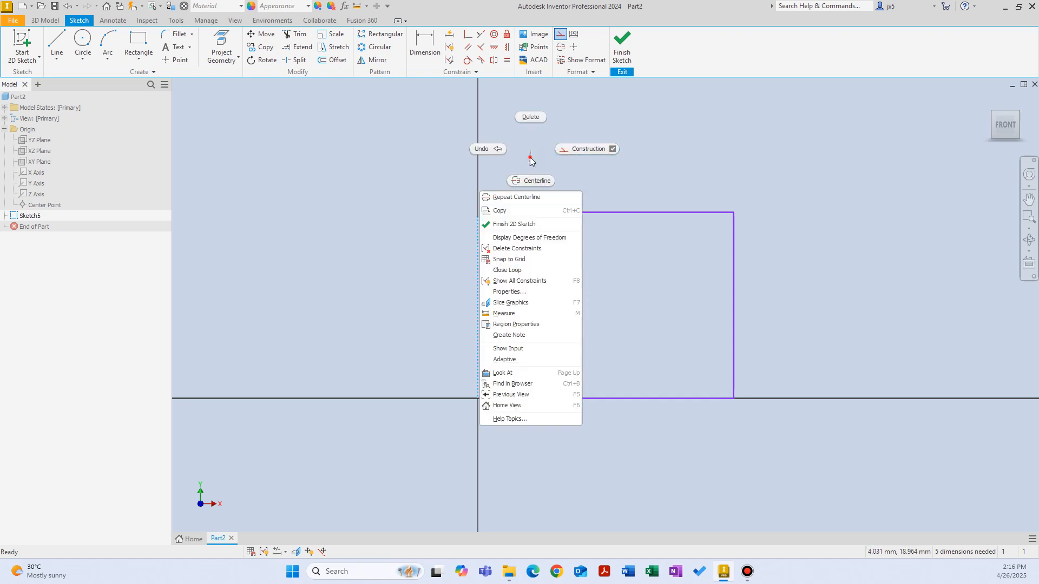
pyautogui.click(594, 125)
pyautogui.click(621, 41)
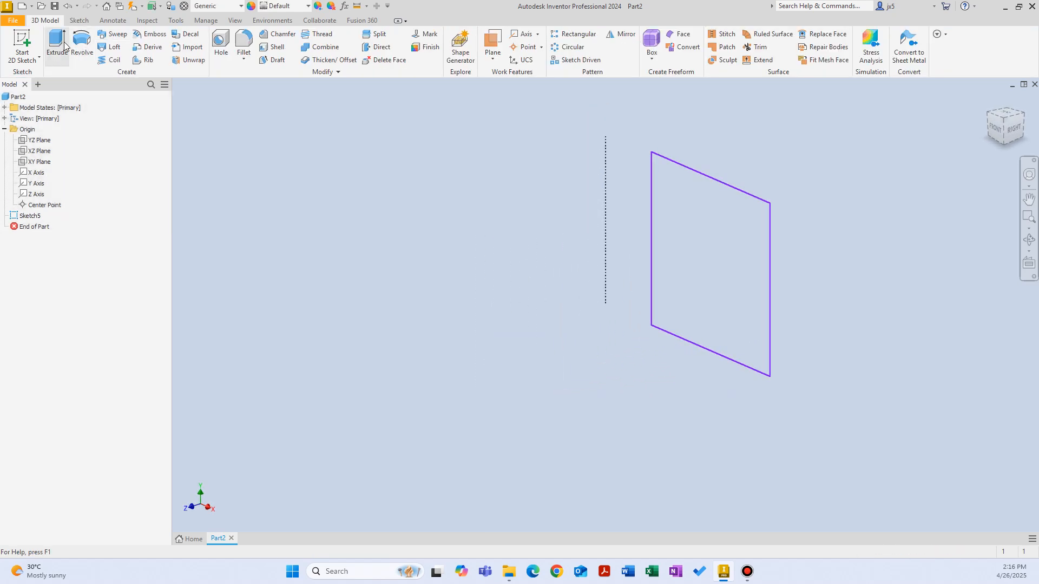
# Open Revolve with the rectangle as the profile and cancel it without choosing an axis
pyautogui.click(82, 43)
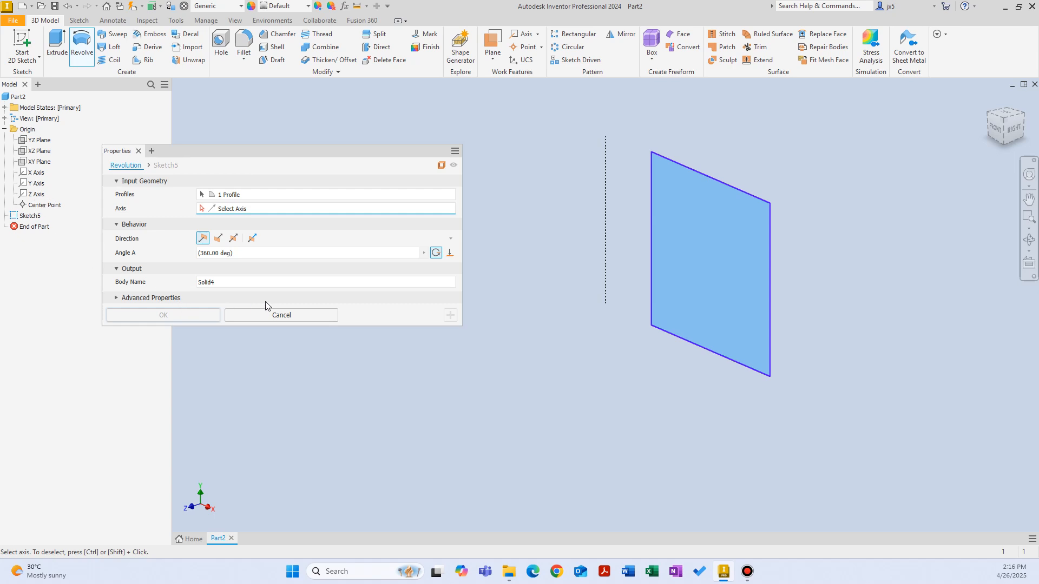
pyautogui.click(272, 314)
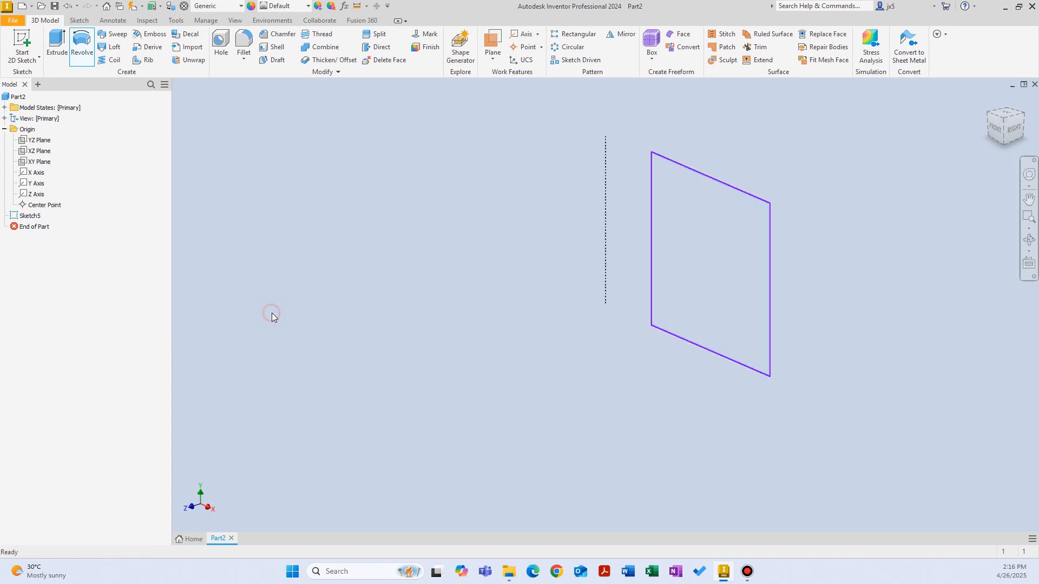
# Reopen the sketch and delete the rectangle, keeping the construction line
pyautogui.doubleClick(31, 216)
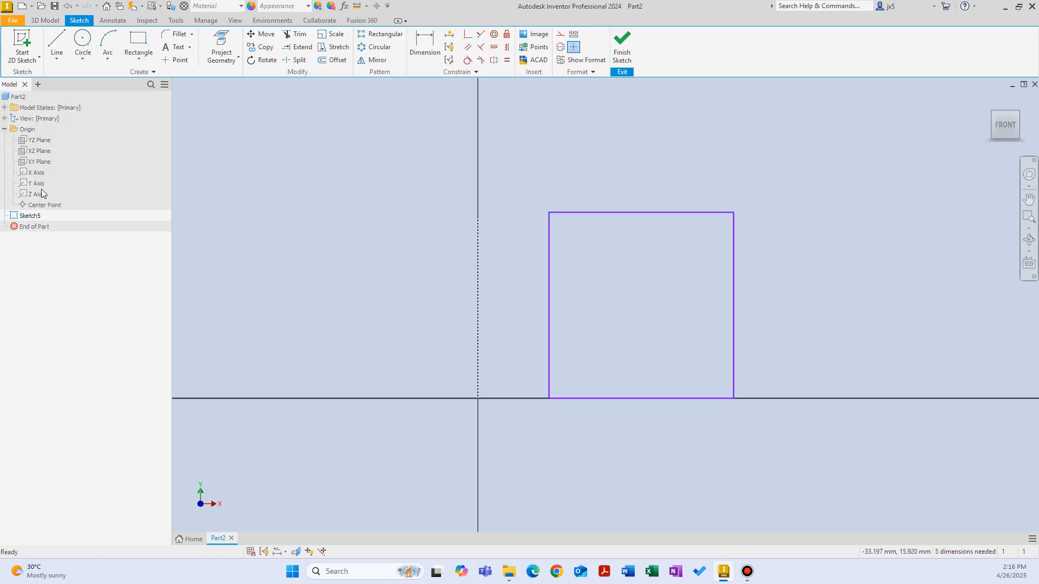
pyautogui.click(574, 171)
pyautogui.moveTo(514, 188); pyautogui.dragTo(814, 454)
pyautogui.press('Delete')
pyautogui.rightClick(706, 253)
pyautogui.click(765, 236)
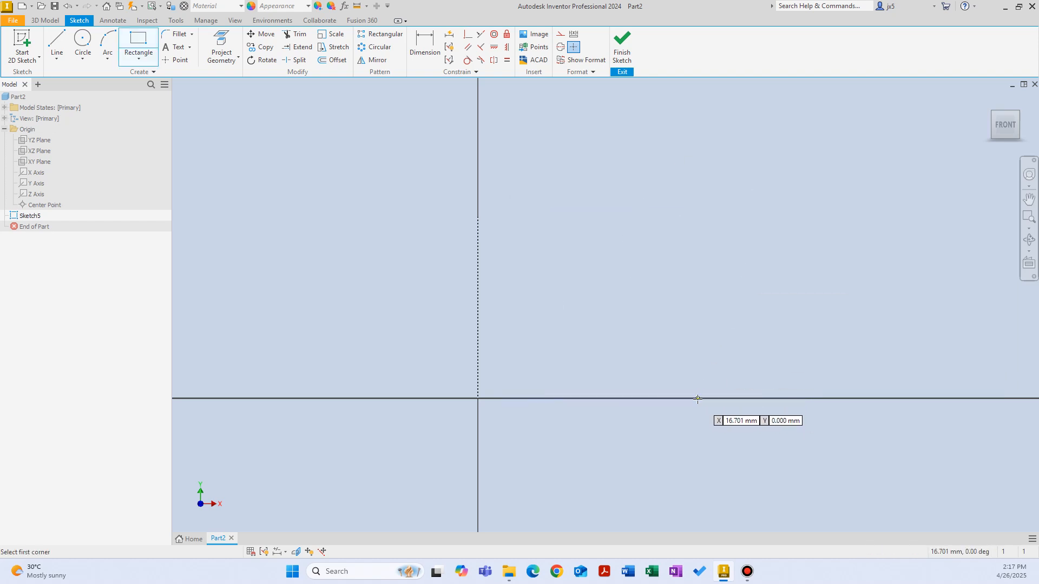
pyautogui.click(698, 398)
pyautogui.rightClick(811, 187)
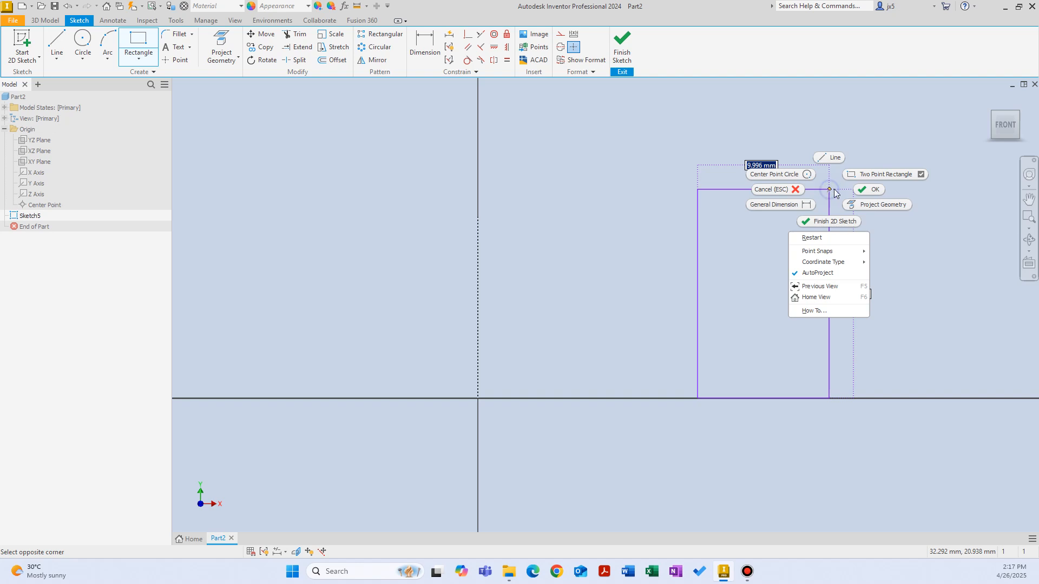
pyautogui.click(795, 228)
# Draw a center-point circle offset in +X from the construction line, above the horizontal axis, and finish the sketch
pyautogui.rightClick(761, 308)
pyautogui.click(742, 293)
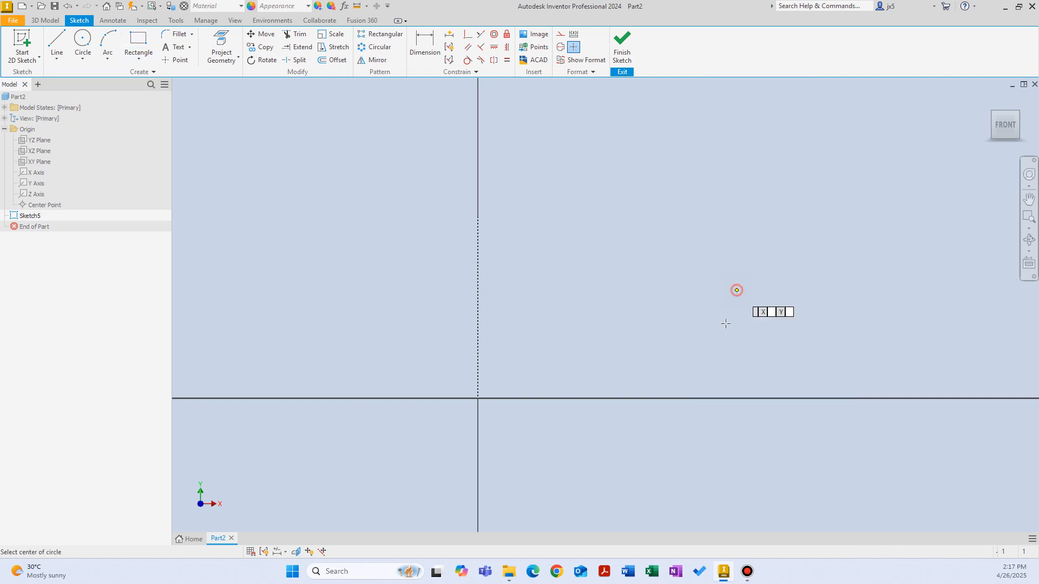
pyautogui.click(732, 300)
pyautogui.click(748, 220)
pyautogui.rightClick(687, 173)
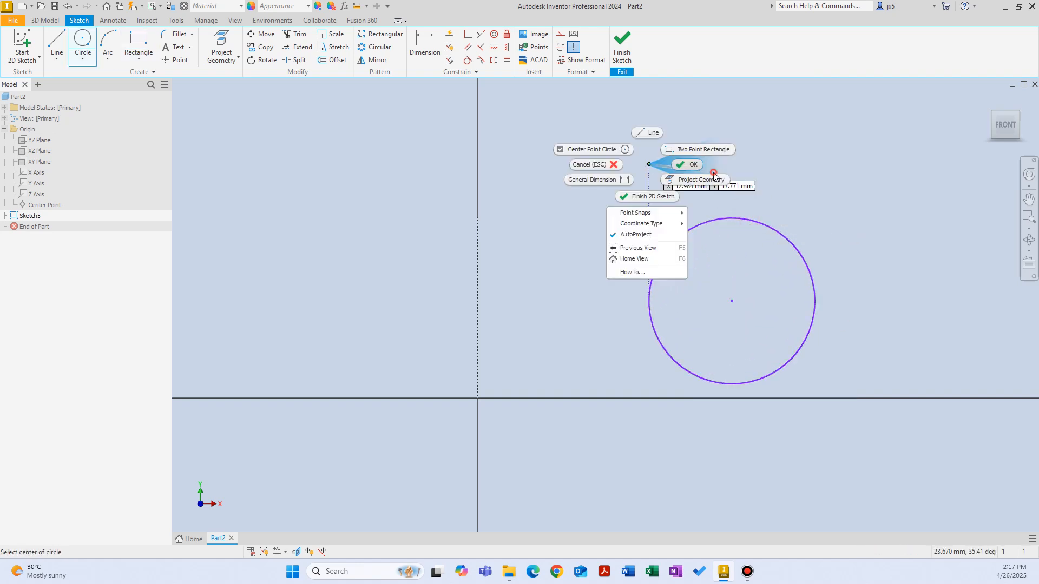
pyautogui.click(703, 165)
pyautogui.click(622, 48)
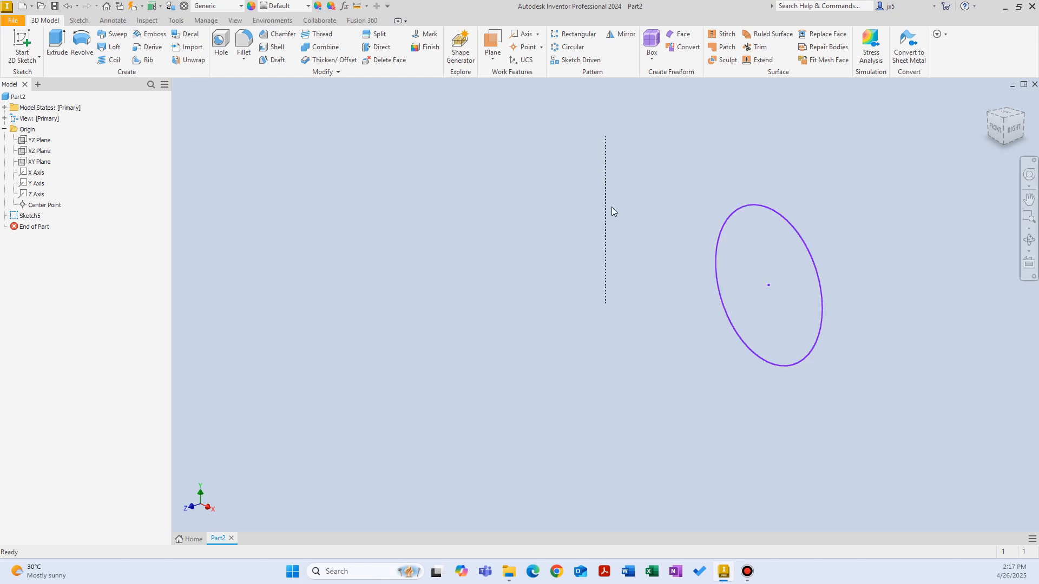
# Revolve the circle 360 degrees about the construction line to form a torus and view the whole solid
pyautogui.click(81, 44)
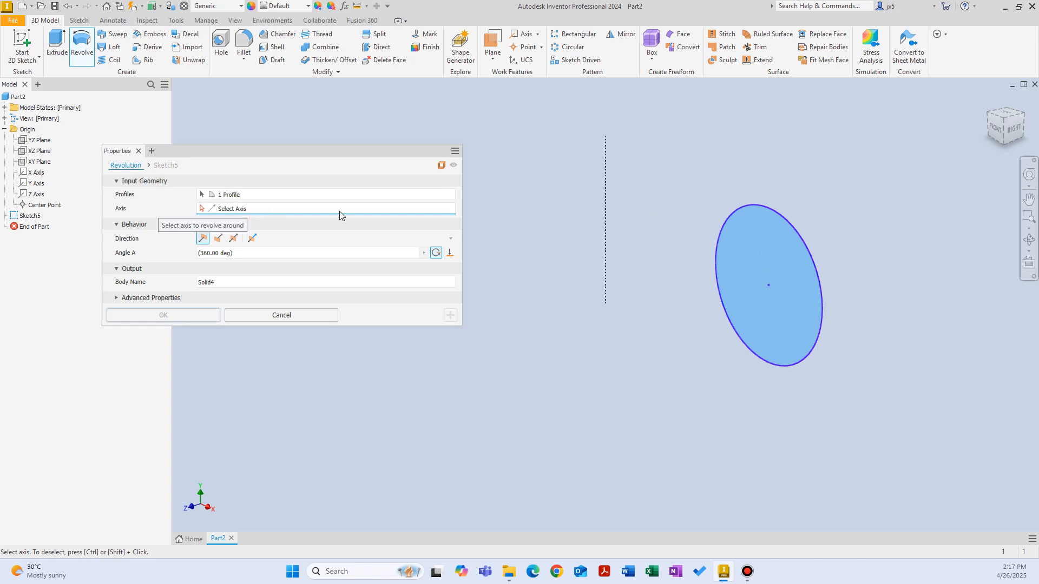
pyautogui.click(609, 218)
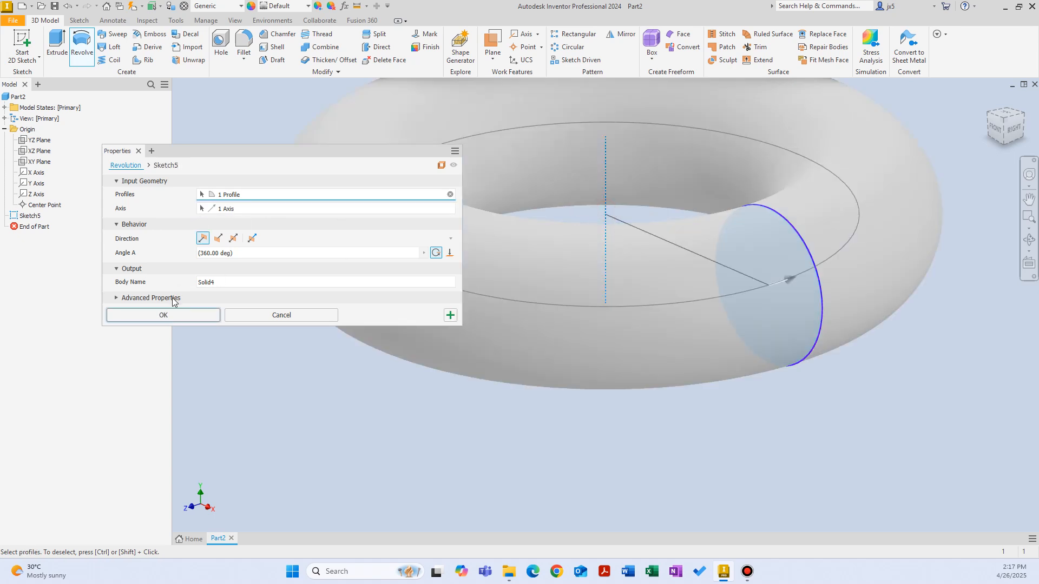
pyautogui.click(162, 314)
pyautogui.press('F6')
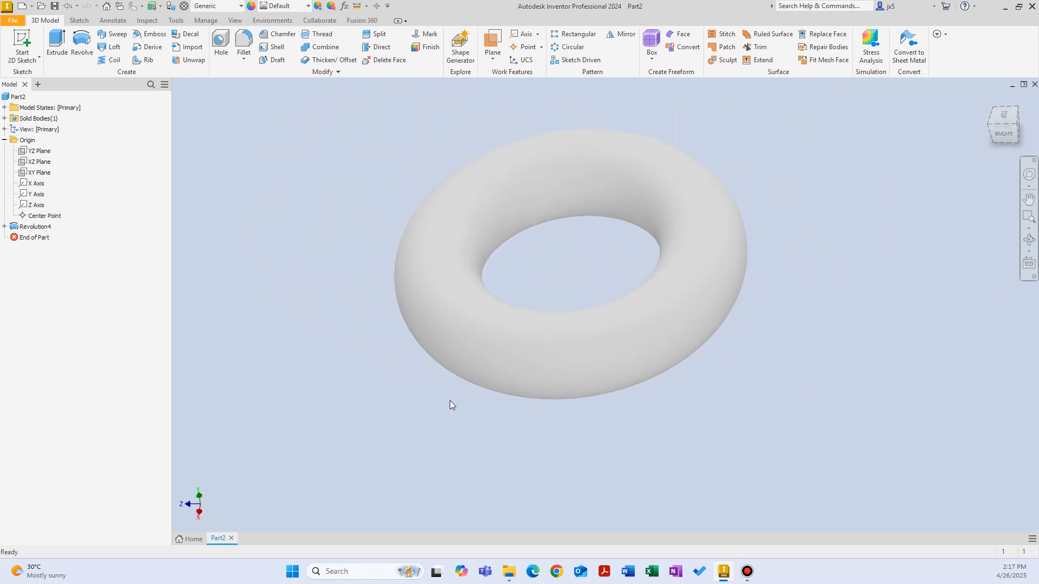